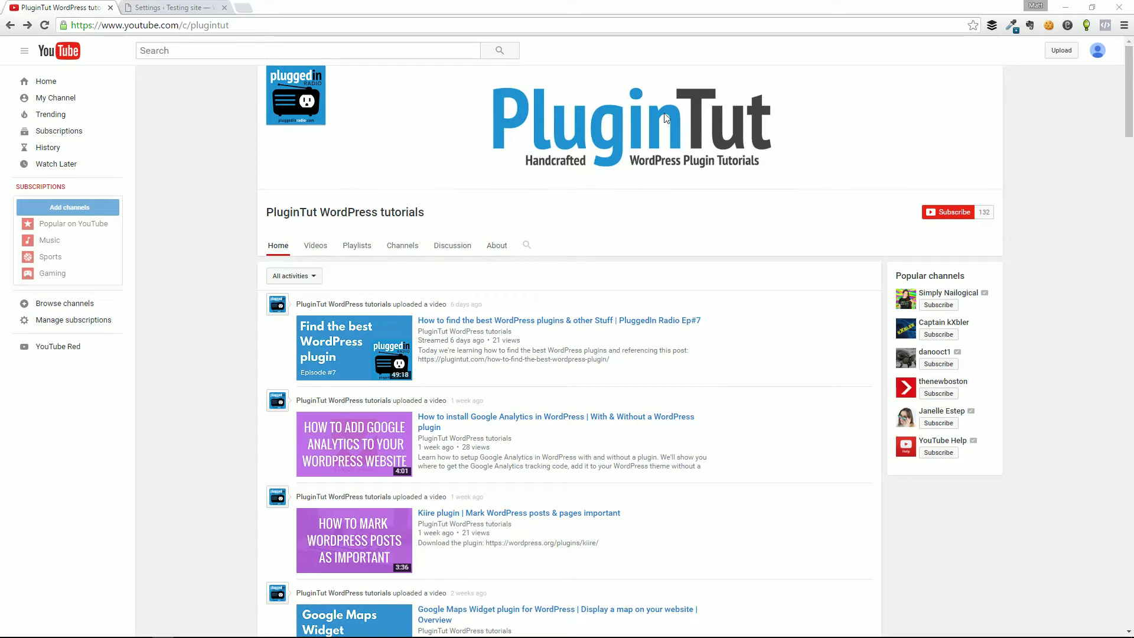
Step: Switch to the WordPress tab and open the Easy Content Types About page
left_click(175, 7)
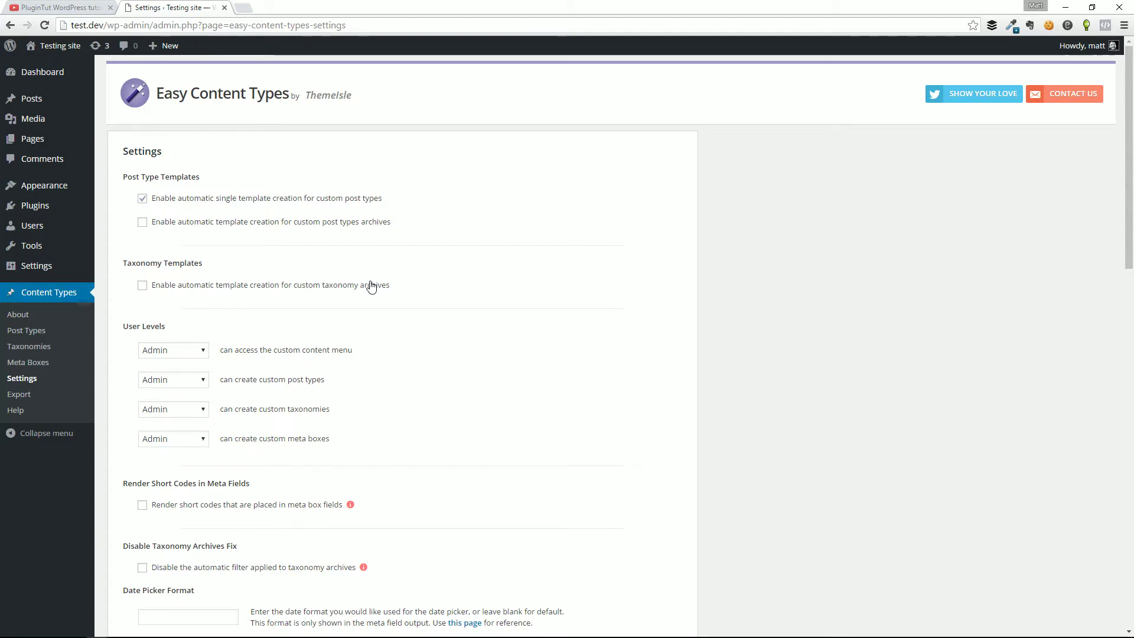
left_click(30, 316)
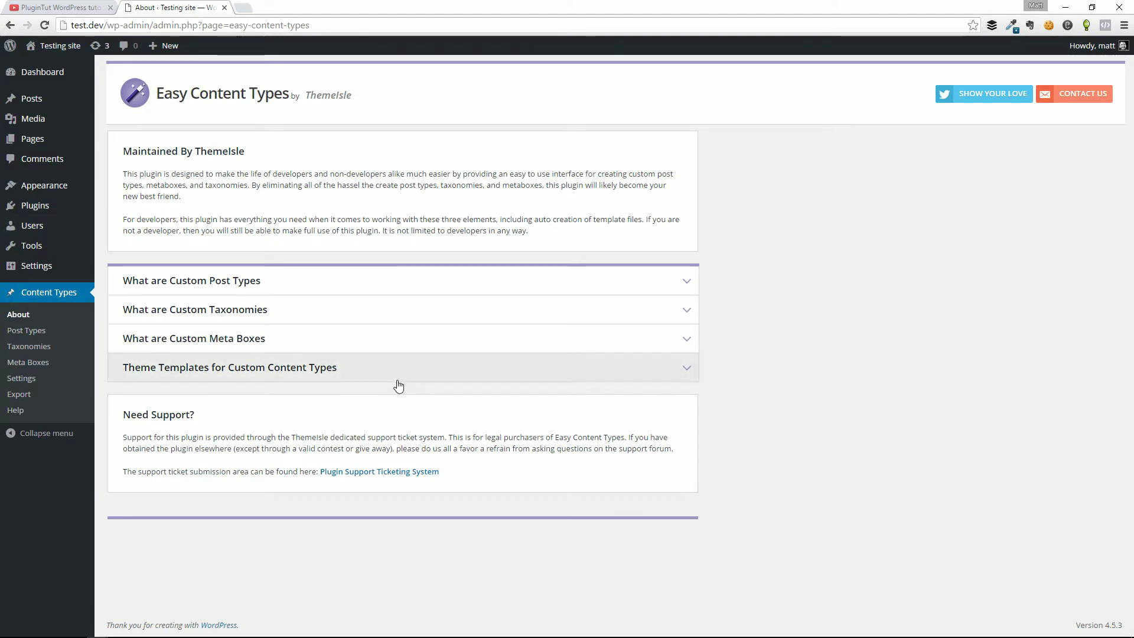
Step: Expand the 'What are Custom Post Types' section of the About page
left_click(325, 286)
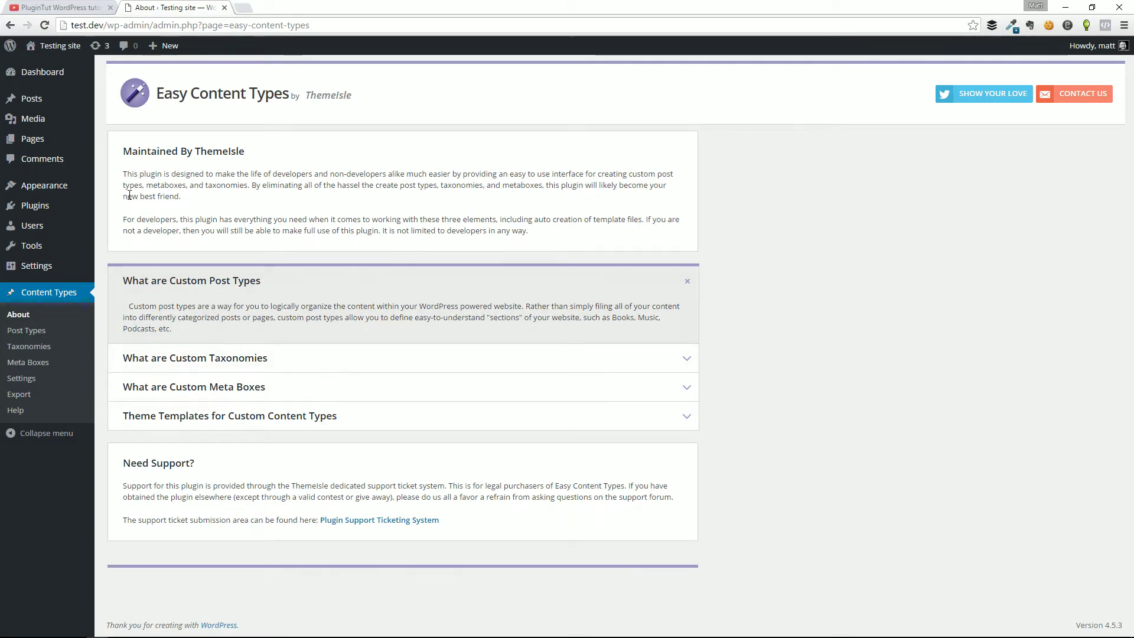
mouse_move(59, 104)
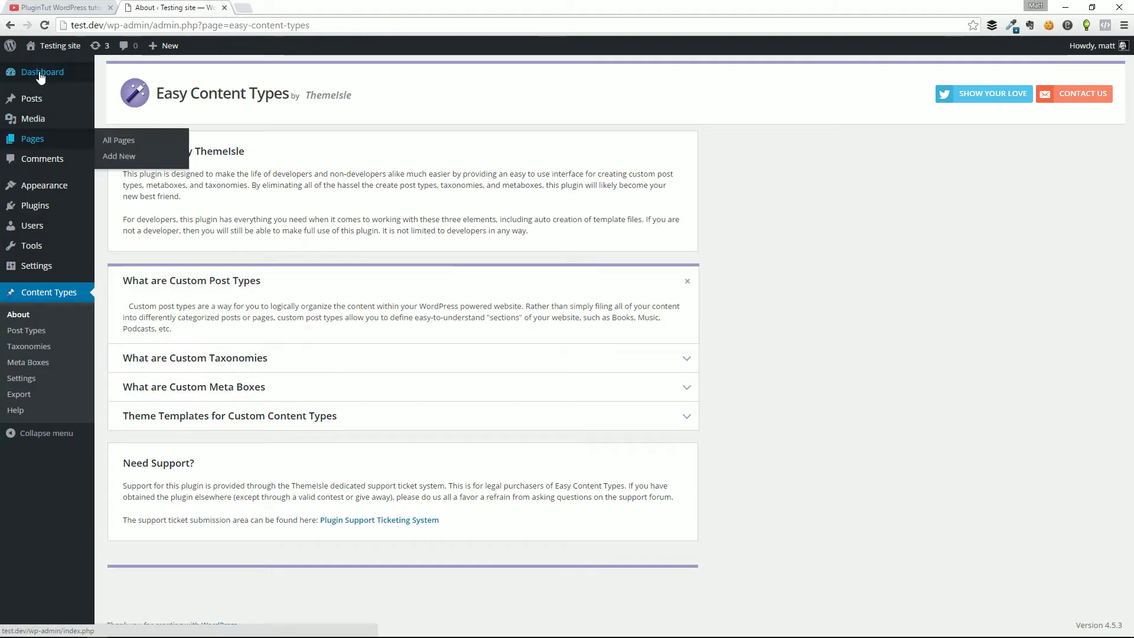
mouse_move(31, 140)
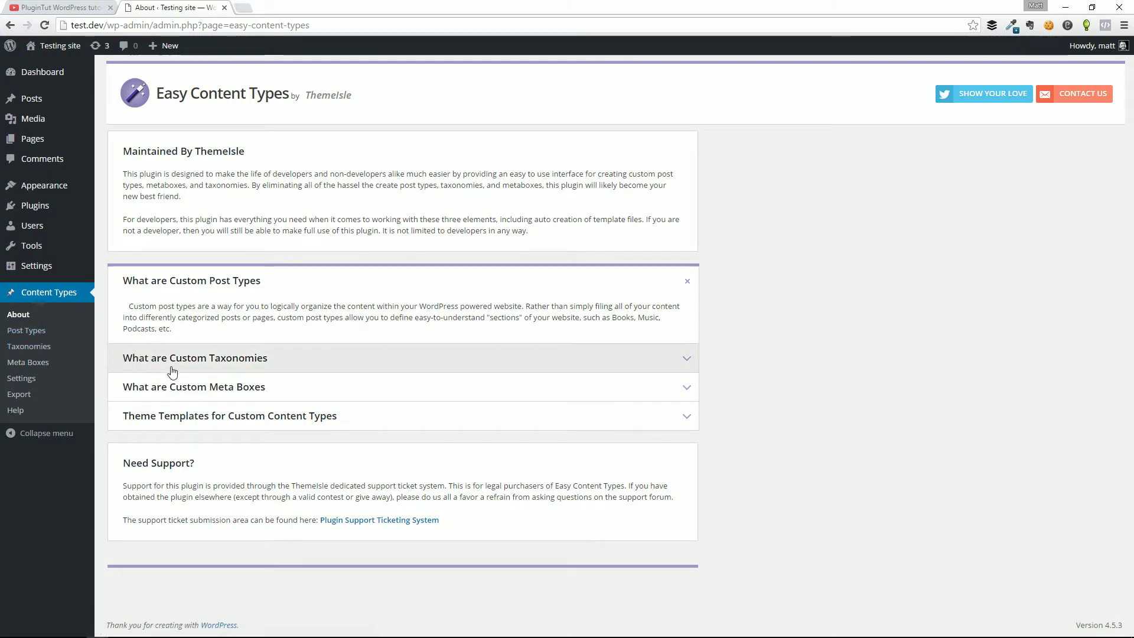
Step: On the Post Types page, enter name Books, singular label Book and plural label Books
left_click(36, 333)
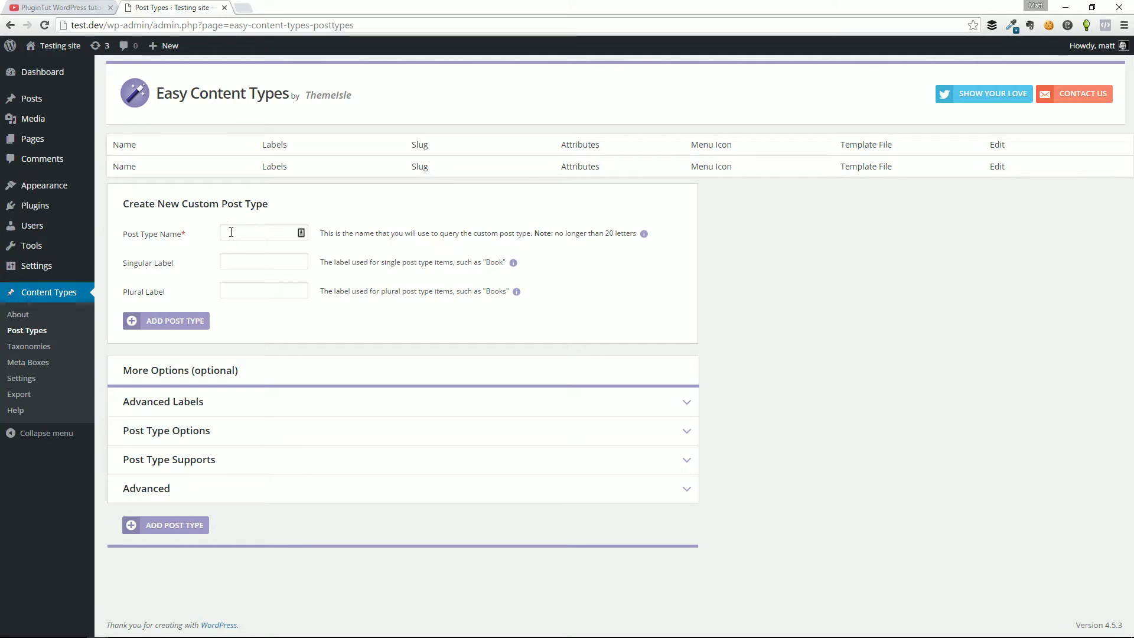
left_click(260, 233)
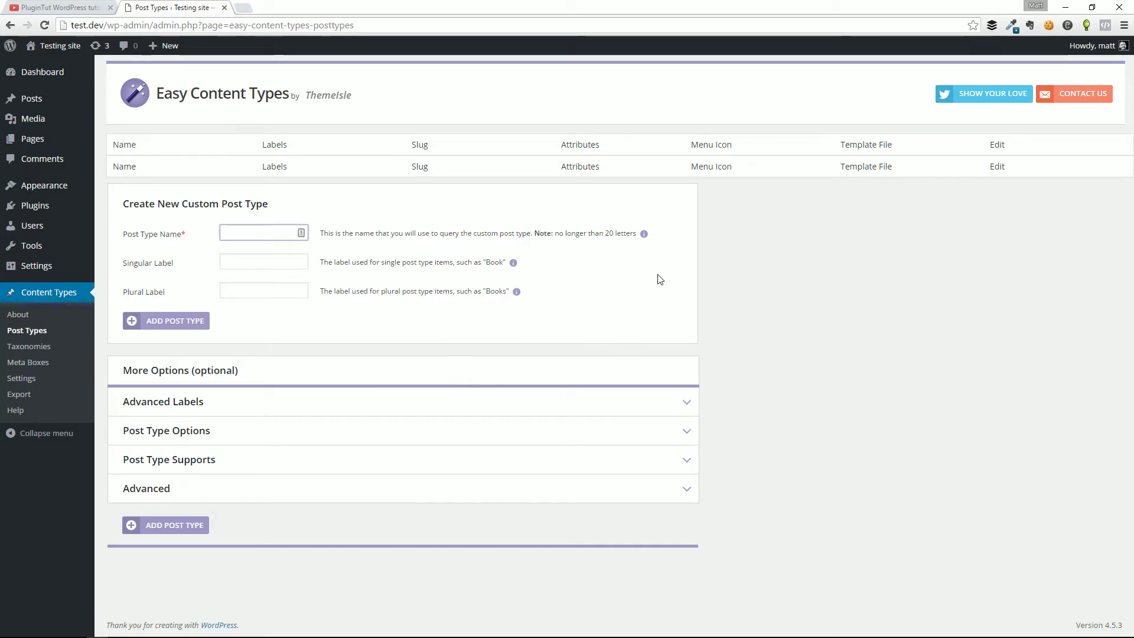
mouse_move(644, 237)
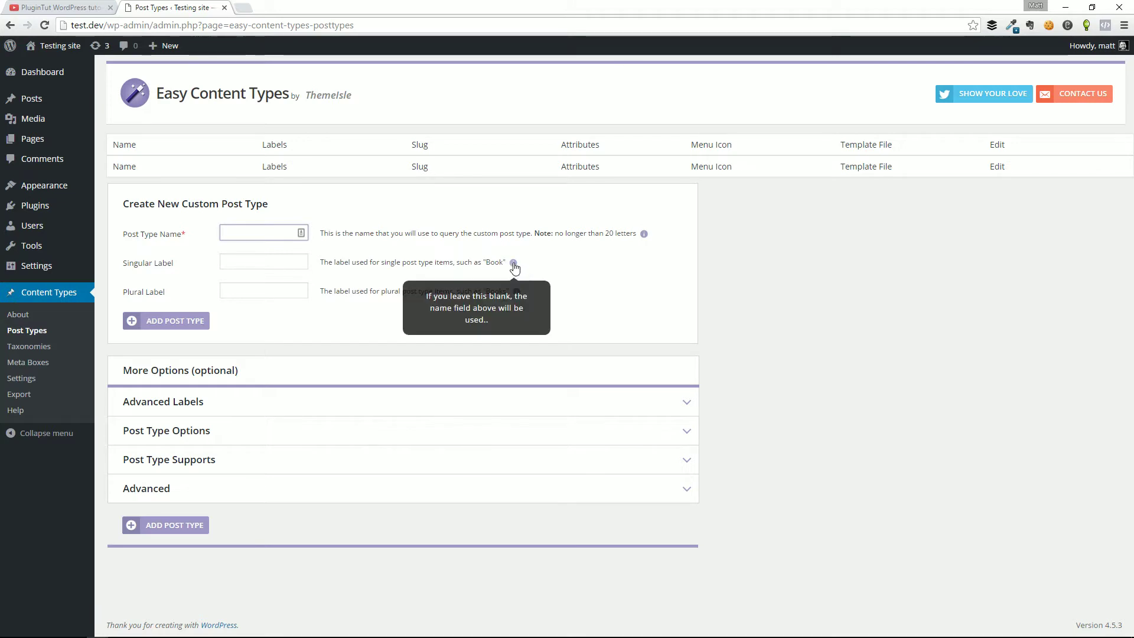
mouse_move(520, 295)
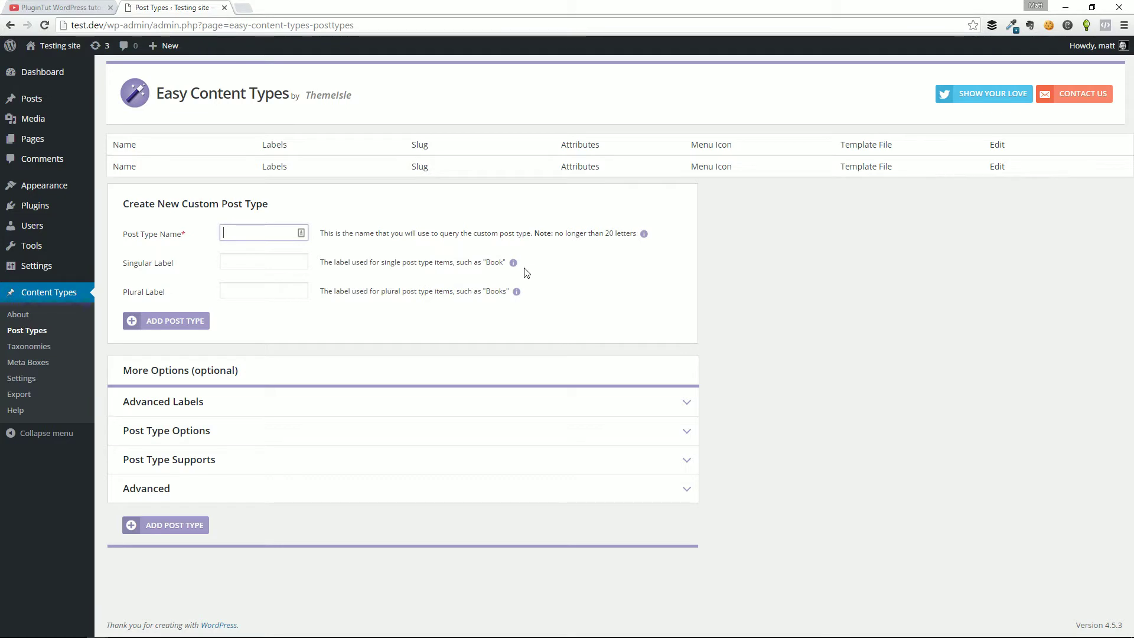
mouse_move(514, 266)
type("Book")
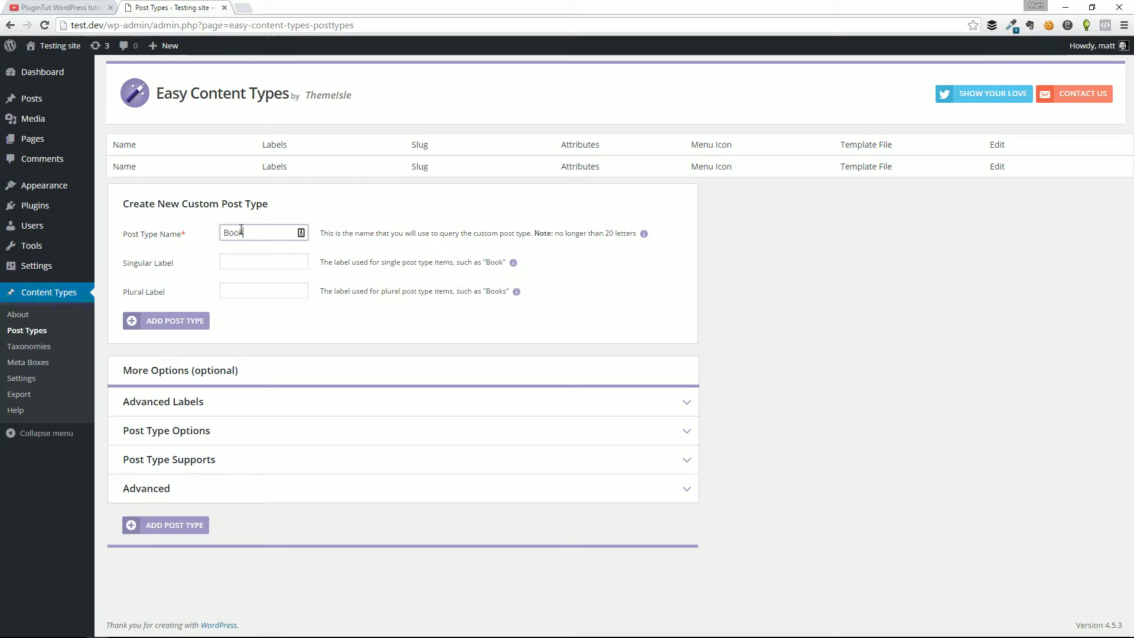
type("s")
key("Tab")
type("Book")
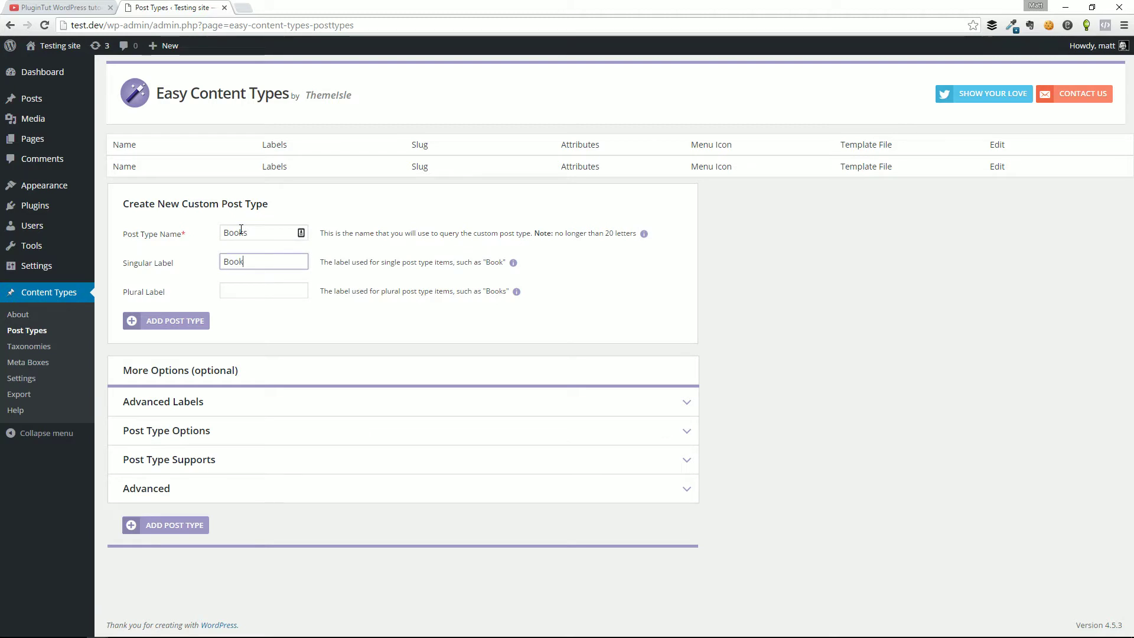
key("Tab")
type("Books")
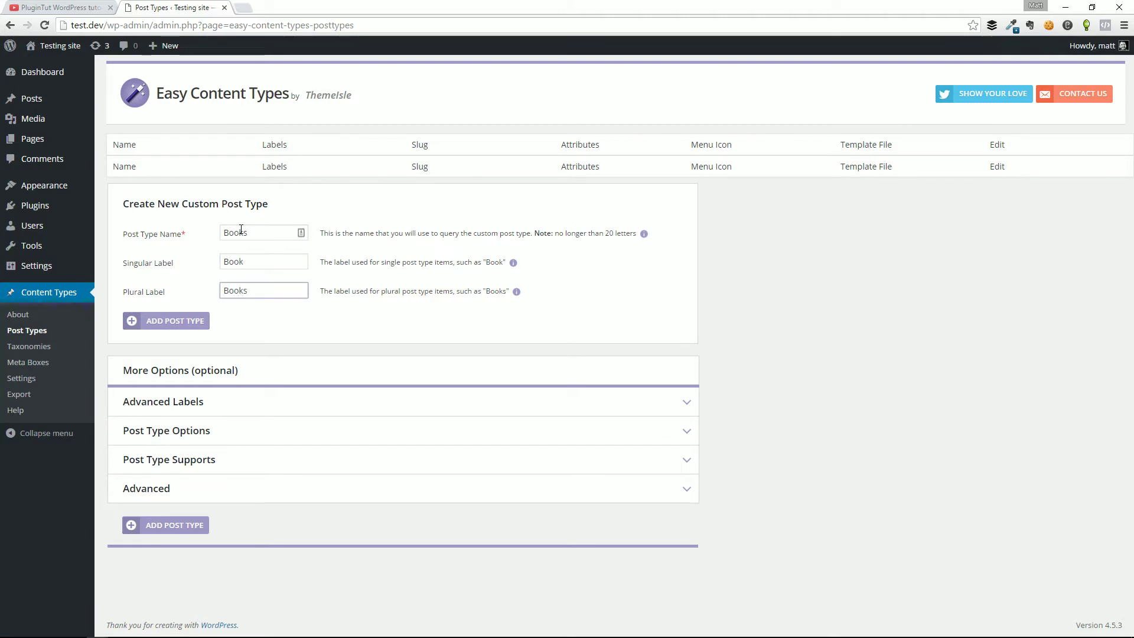
Step: Expand and then collapse the advanced label and advanced post type settings
left_click(352, 401)
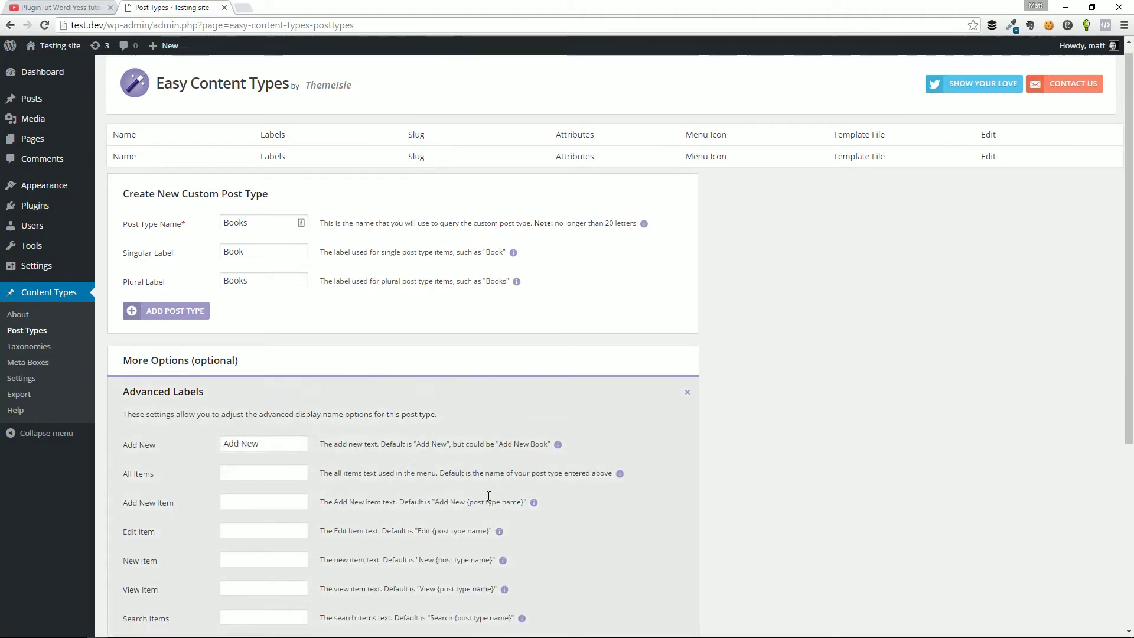
scroll(489, 496, "down", 5)
left_click(289, 542)
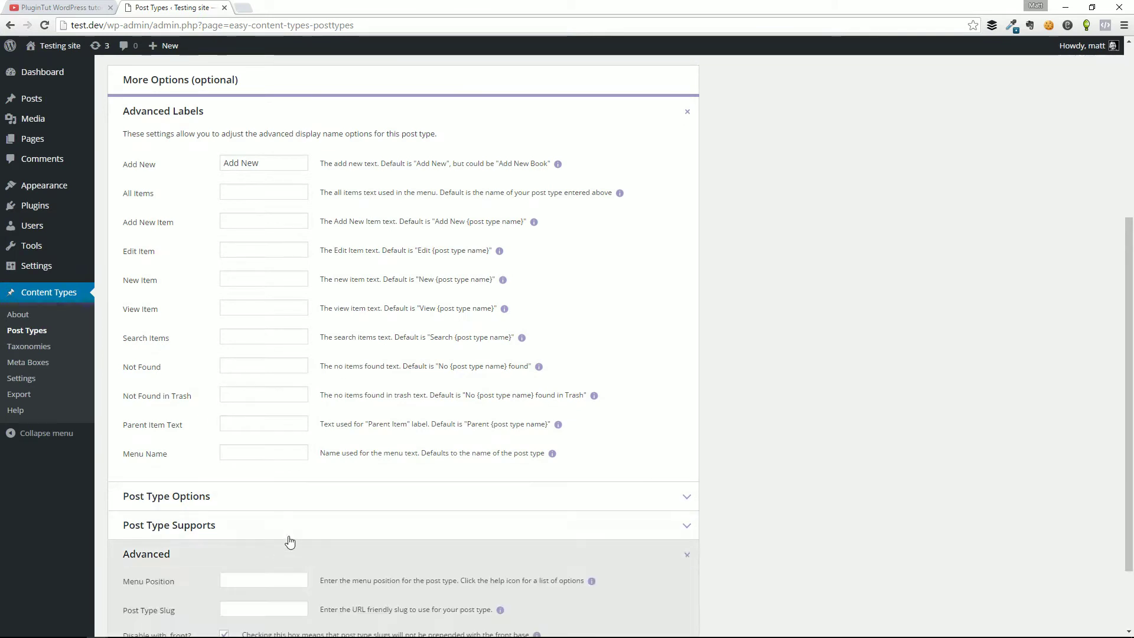
scroll(290, 542, "down", 2)
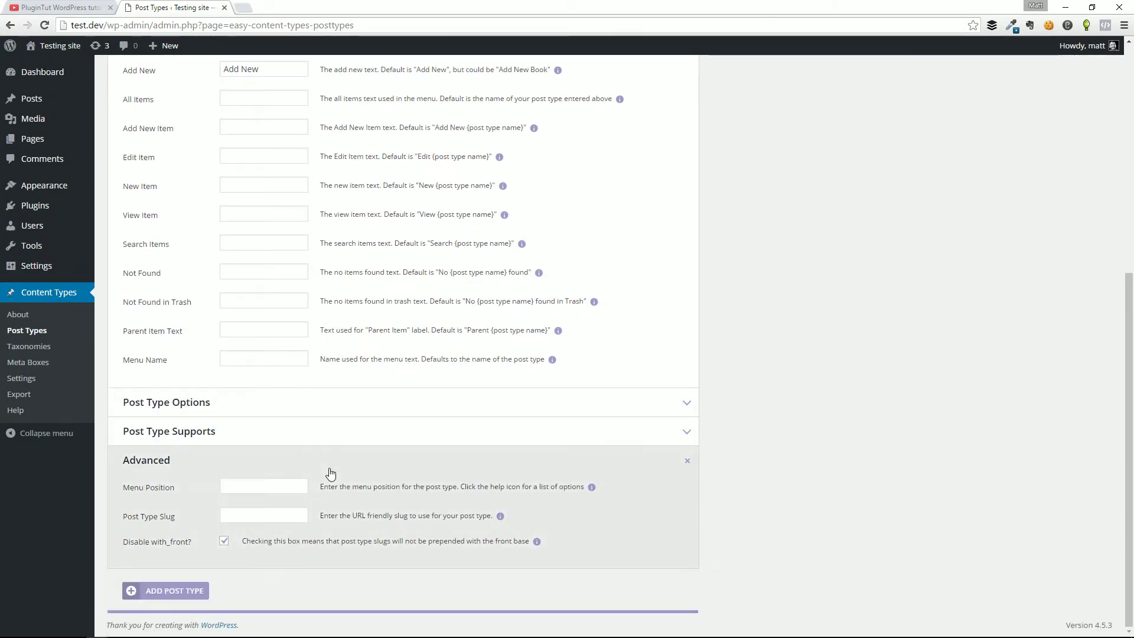
scroll(387, 475, "up", 6)
left_click(687, 318)
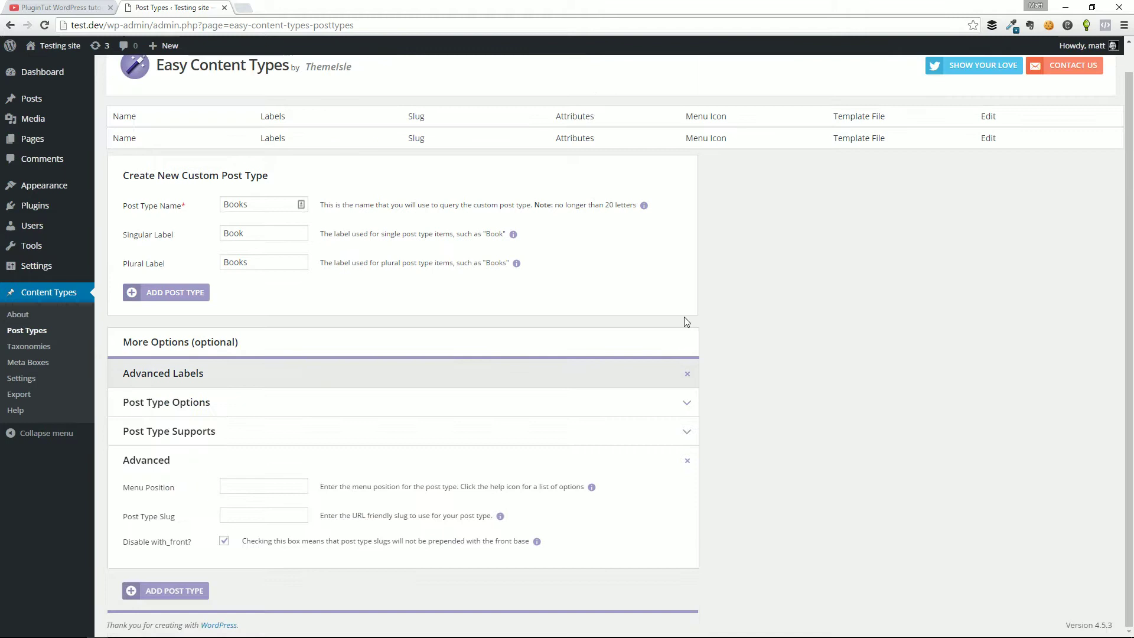
left_click(689, 461)
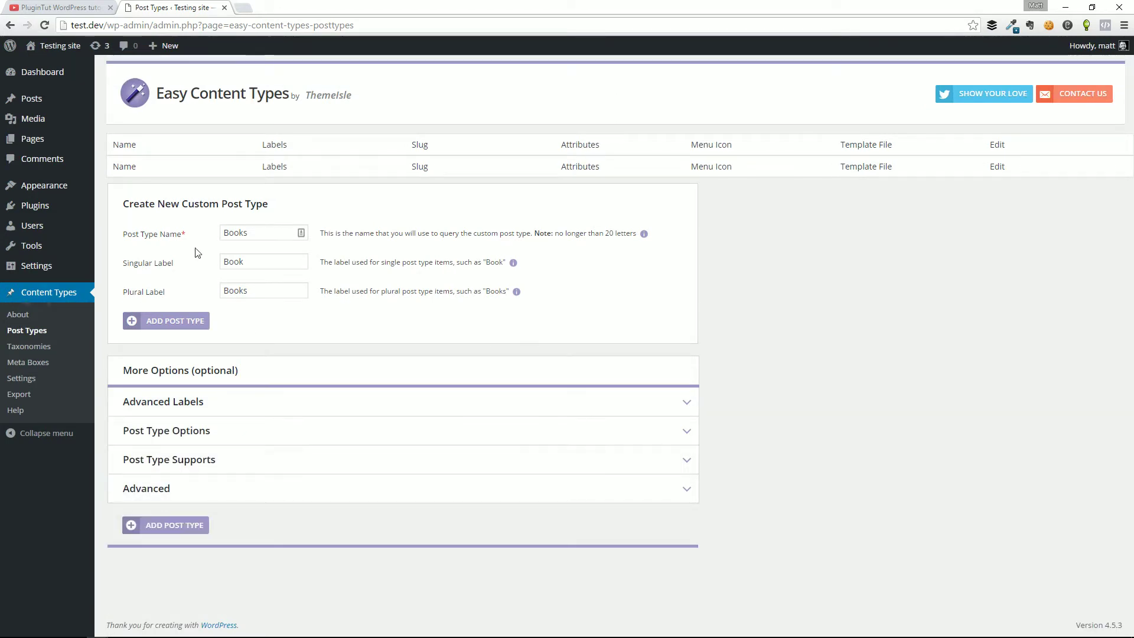
Step: Add the Books post type, visit Meta Boxes, then open the empty All Books list
left_click(178, 322)
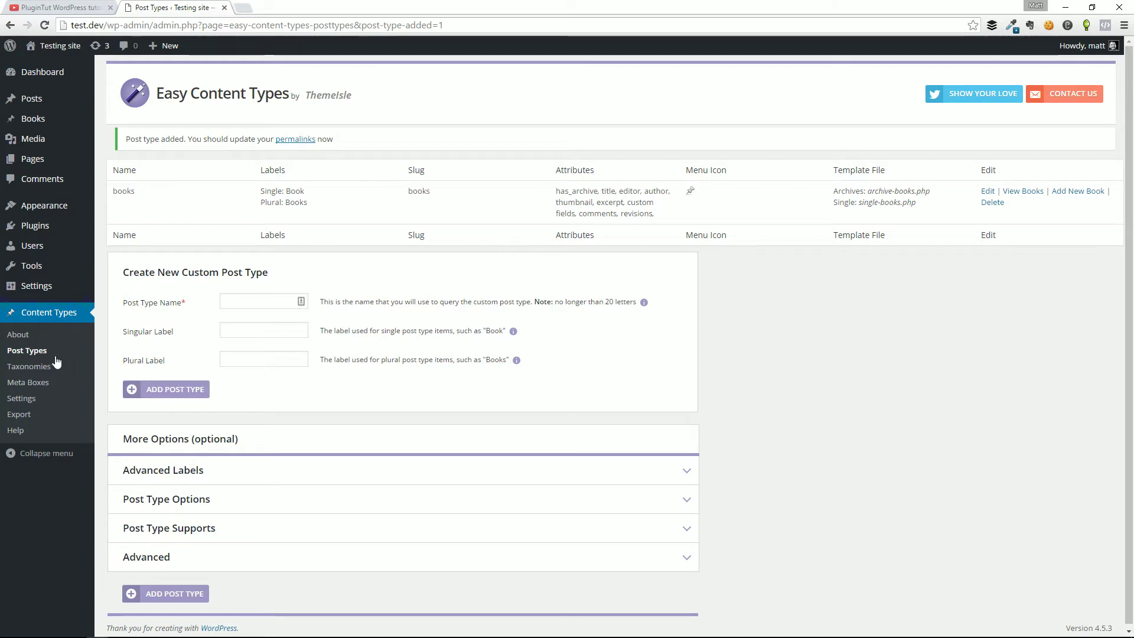
left_click(41, 387)
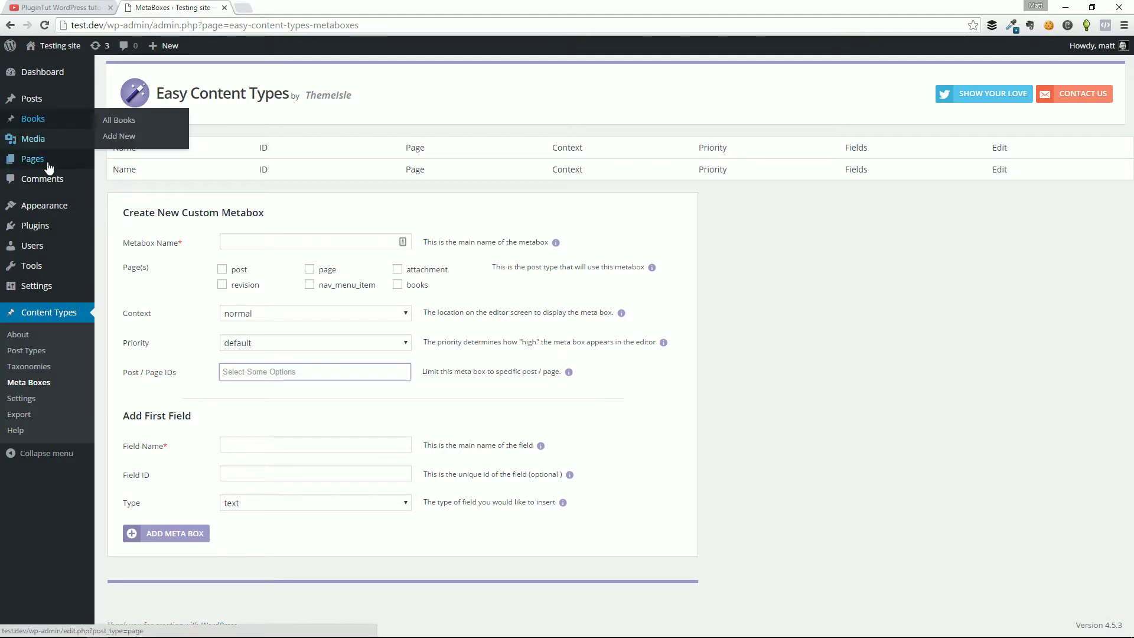
mouse_move(64, 125)
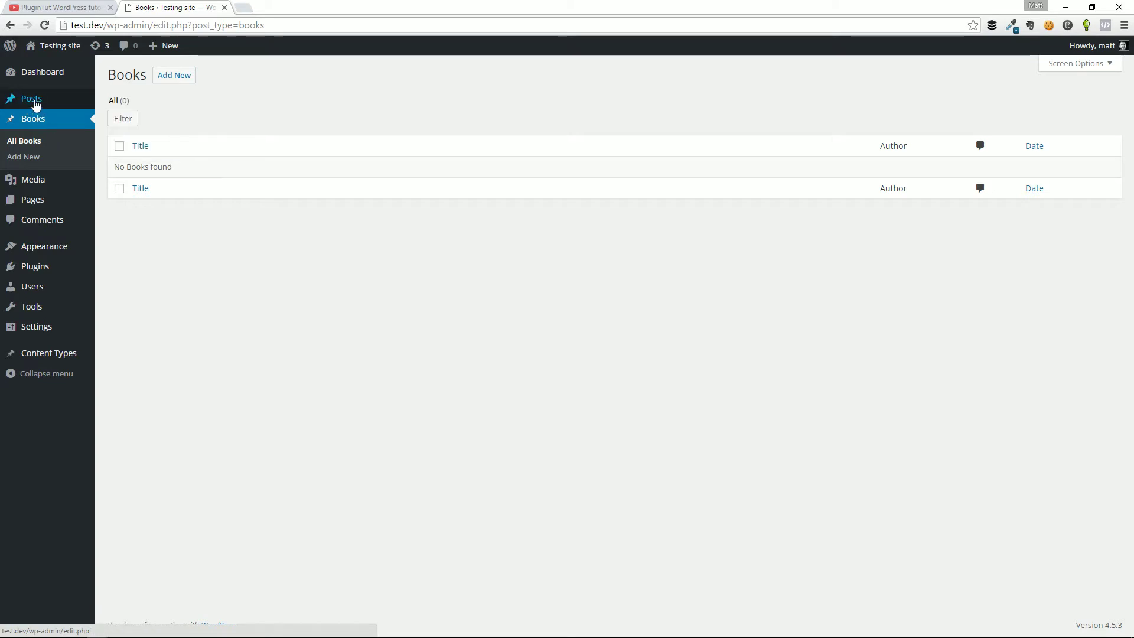
mouse_move(58, 106)
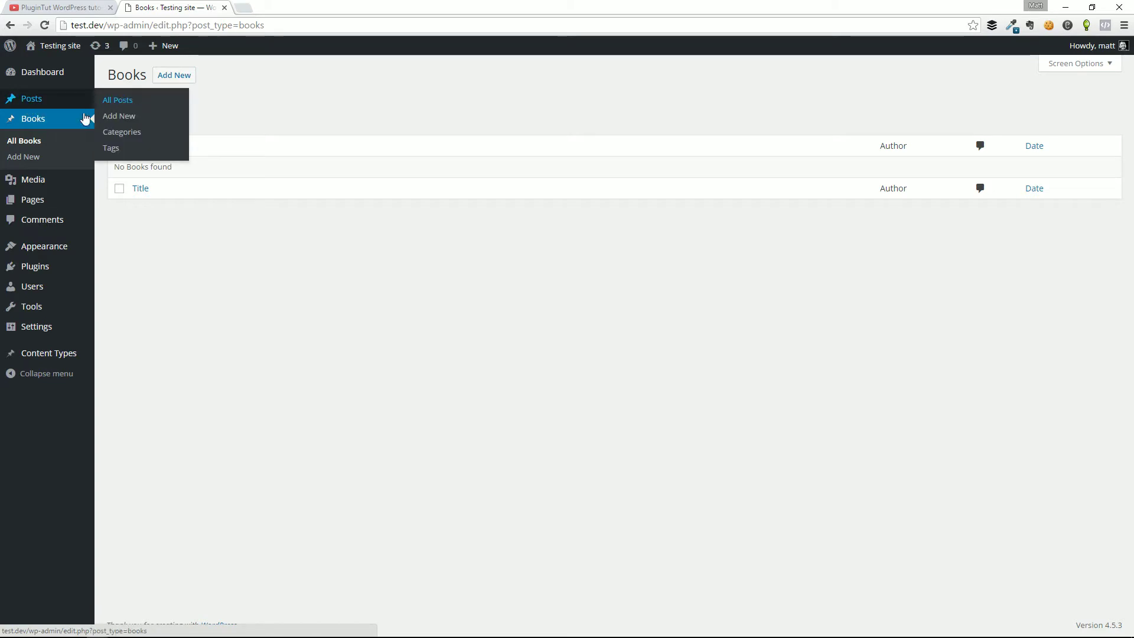
Step: Start a new book titled 'This is my first book' with body 'Here's a great description.'
left_click(173, 76)
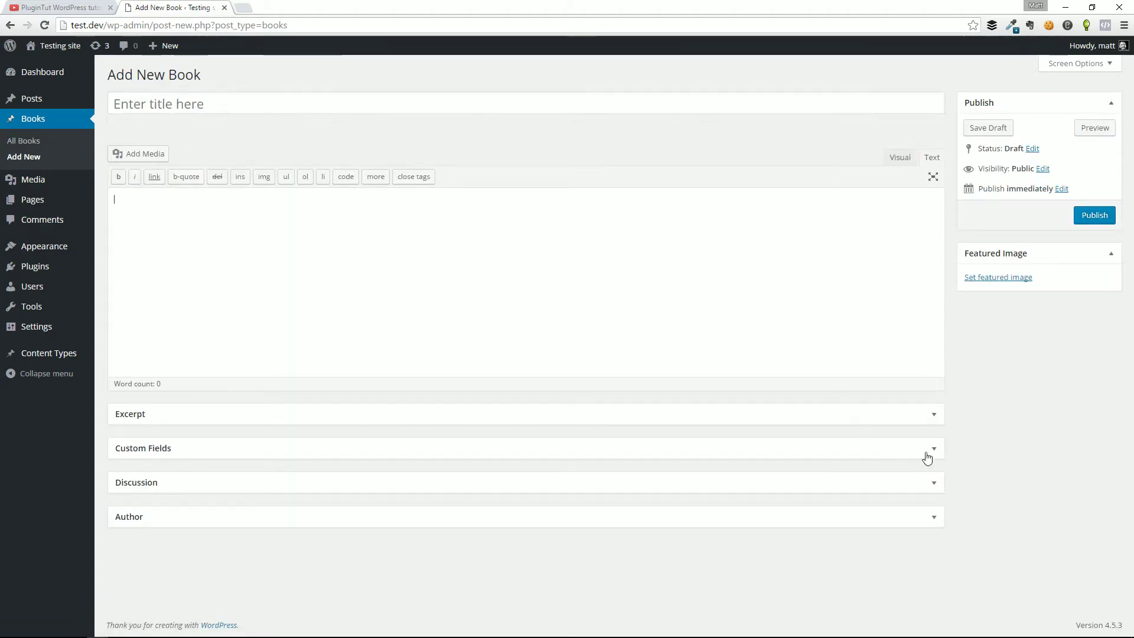
left_click(934, 415)
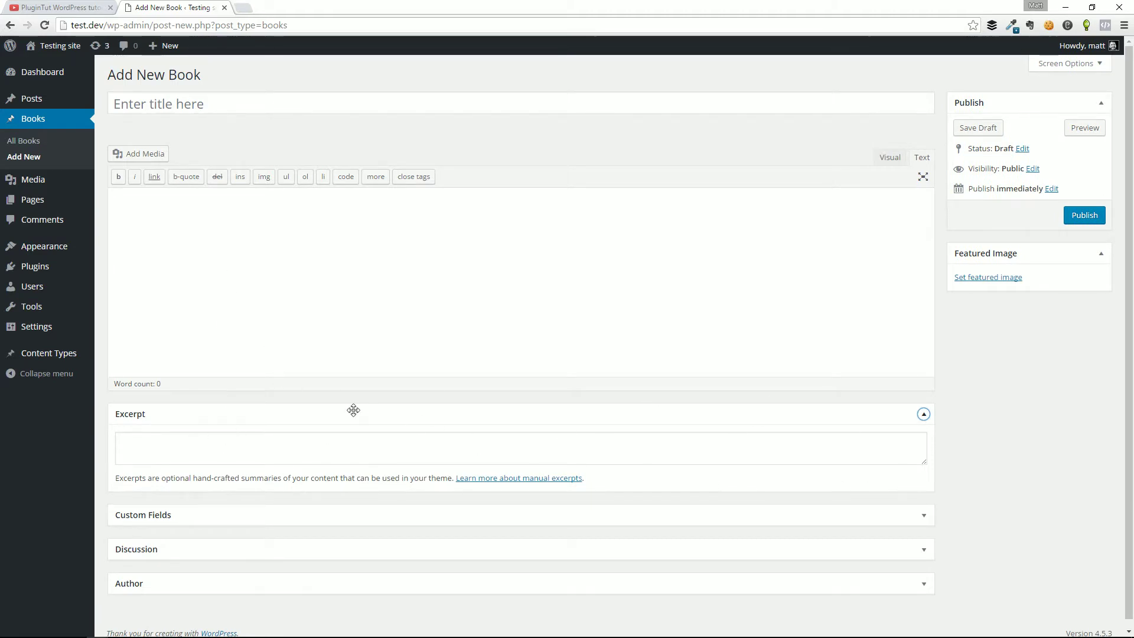
left_click(277, 449)
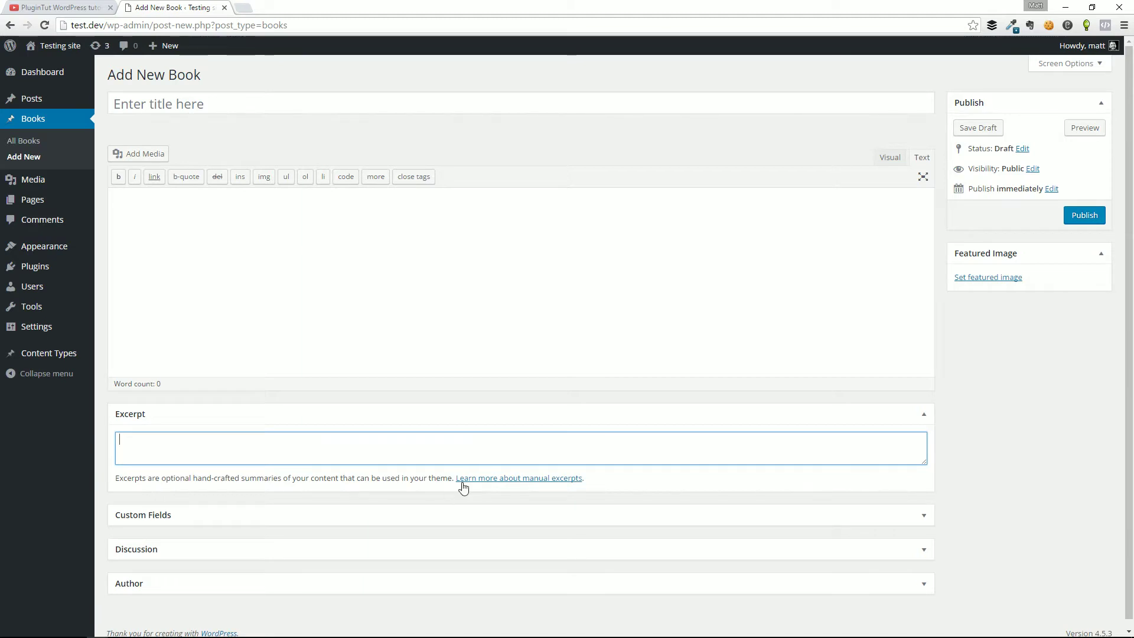
left_click(697, 273)
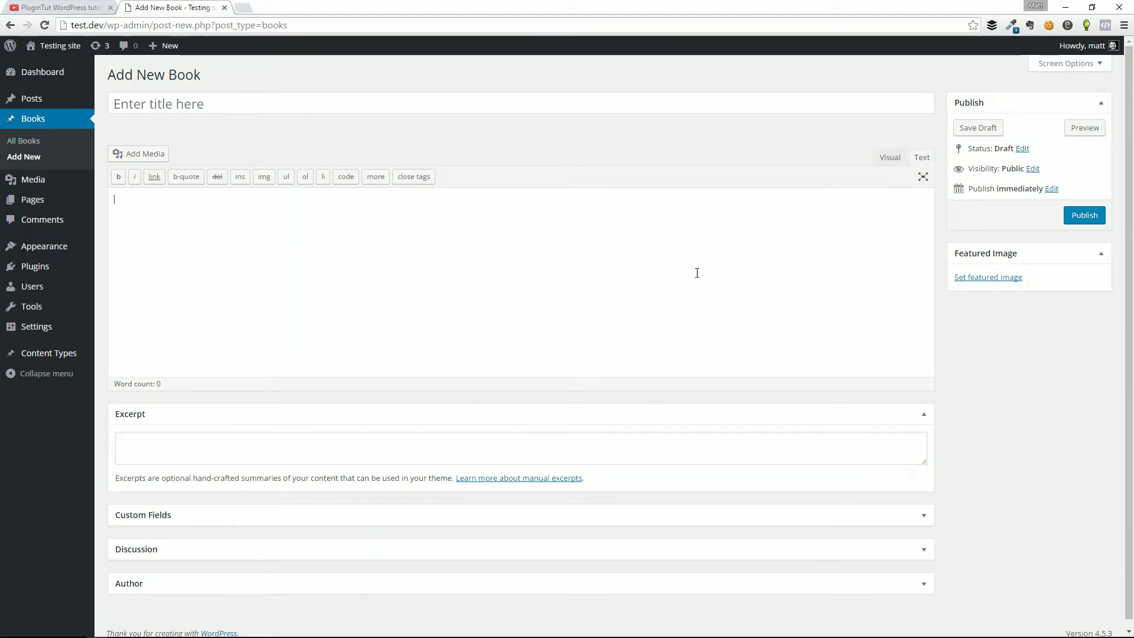
key("shift+Tab")
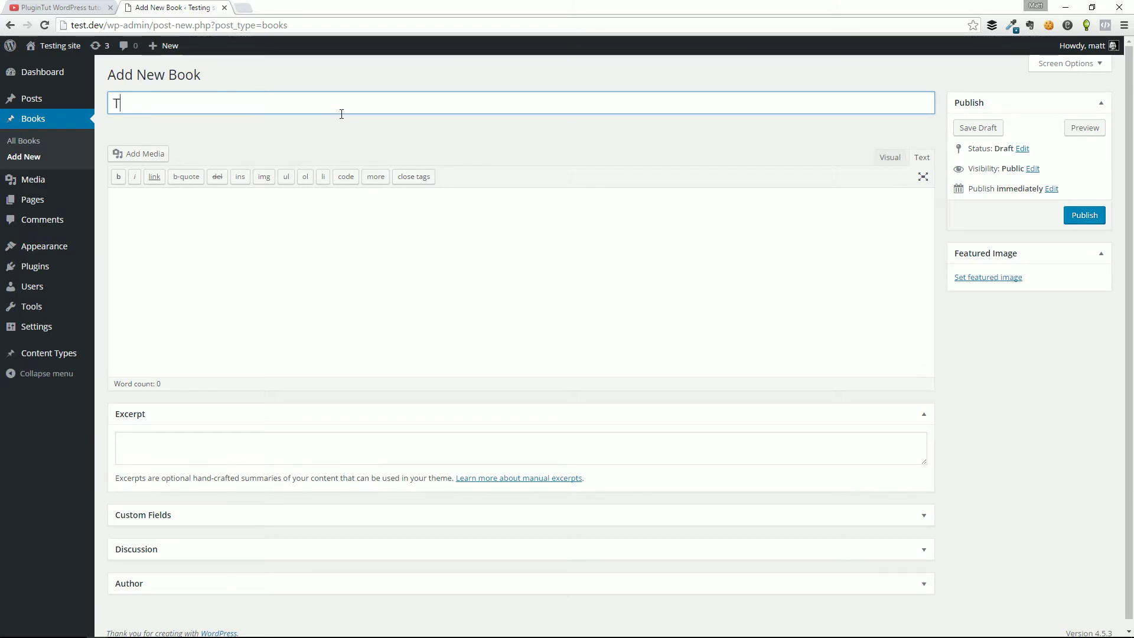
type("This is my first book")
key("Tab")
type("HEre's a")
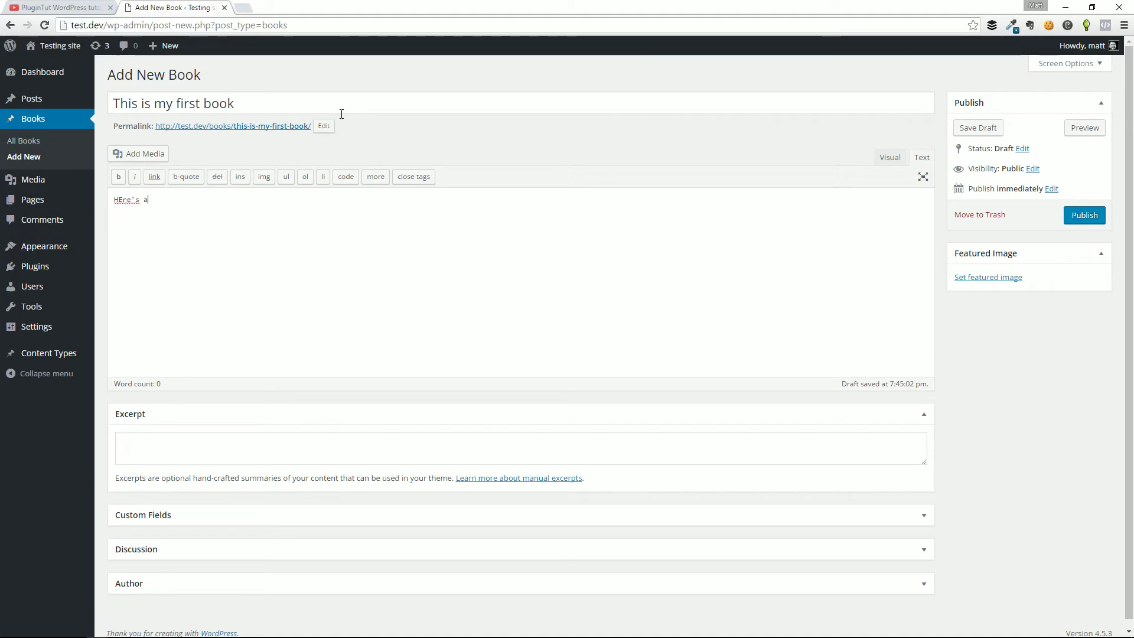
key("BackSpace")
key("BackSpace")
key("BackSpace")
key("BackSpace")
key("BackSpace")
type("ere's a great descri")
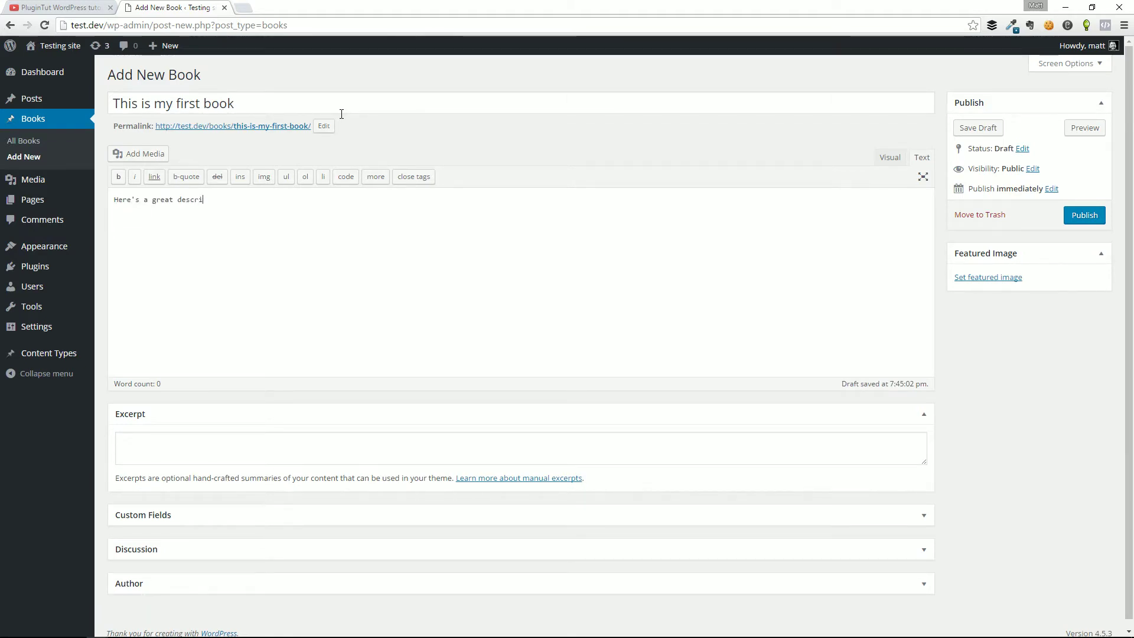
type("ption.")
Step: Set the third book photo as the featured image and publish the book
left_click(981, 276)
left_click(236, 189)
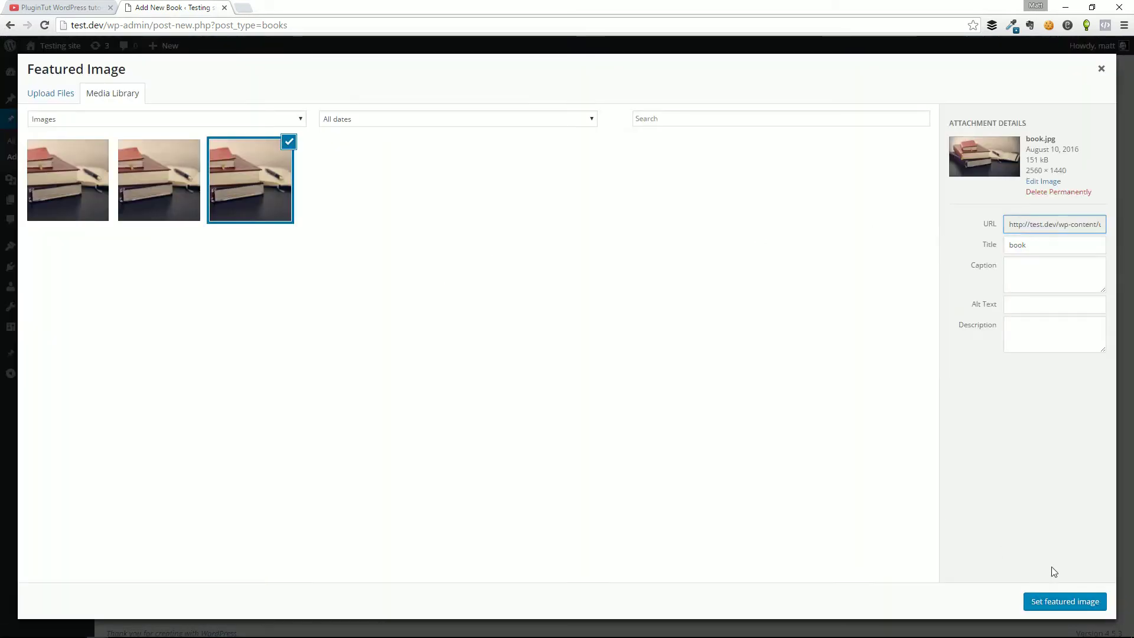
left_click(1098, 608)
left_click(1090, 216)
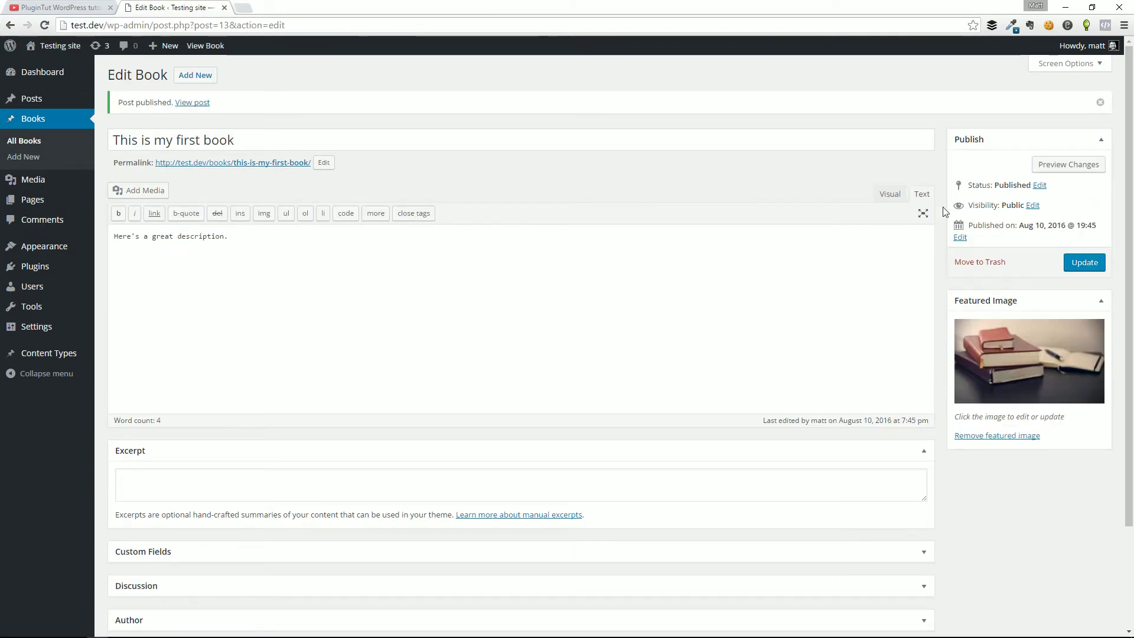
Step: View the published book page and scroll through it
left_click(282, 163)
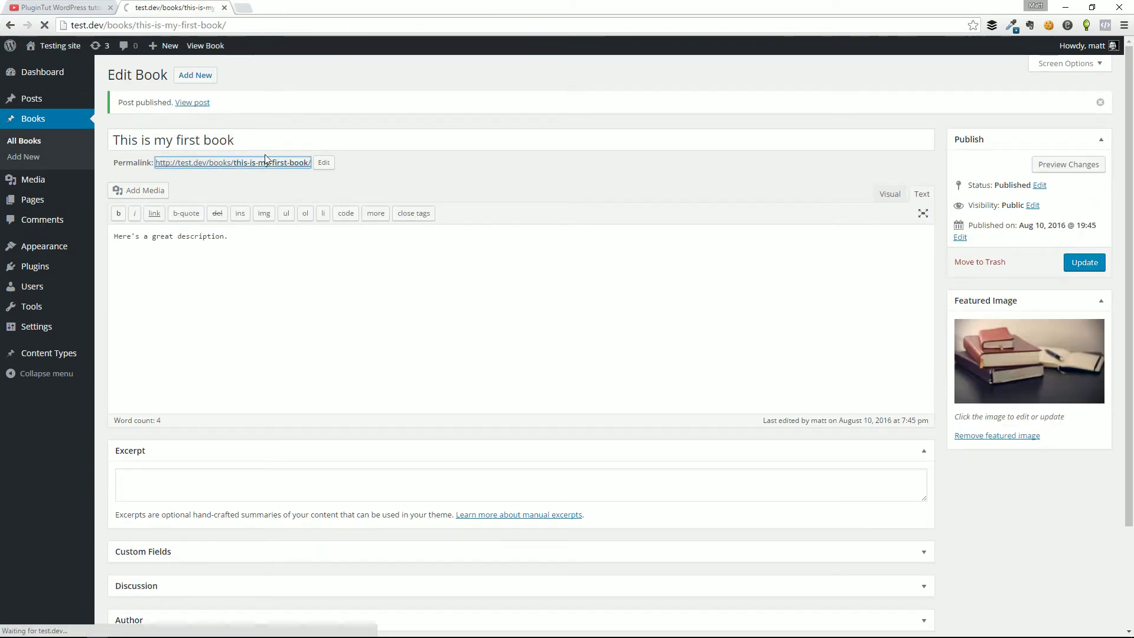
scroll(215, 116, "down", 3)
scroll(654, 252, "up", 3)
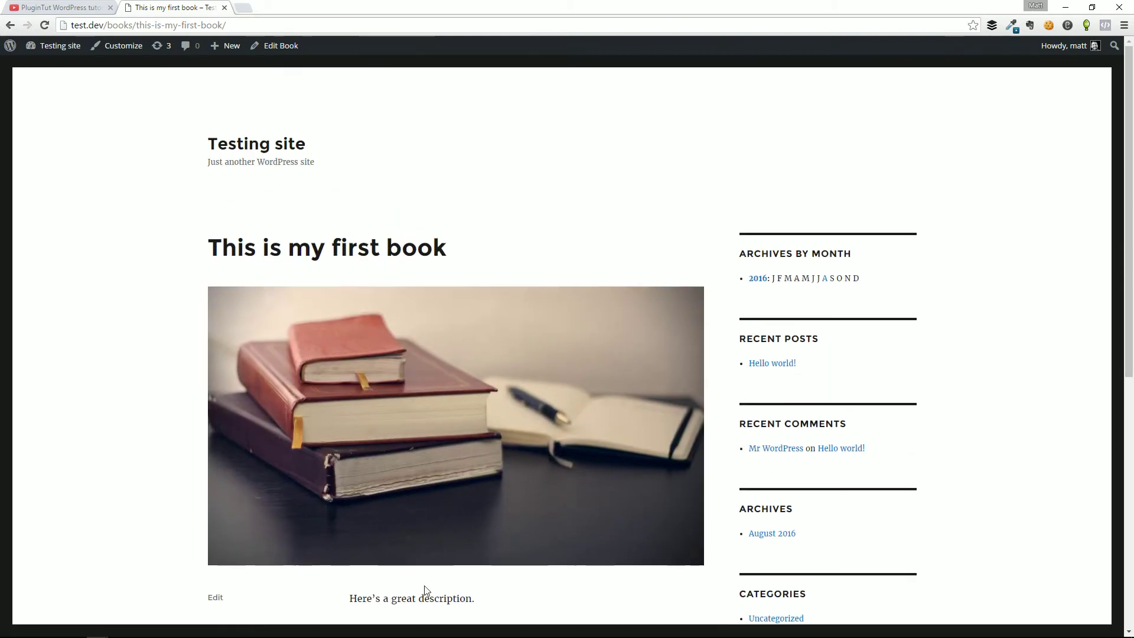
scroll(365, 521, "down", 3)
scroll(555, 326, "up", 2)
scroll(218, 189, "up", 1)
Step: Start a new meta box named 'Book information' attached to the books post type
left_click(41, 67)
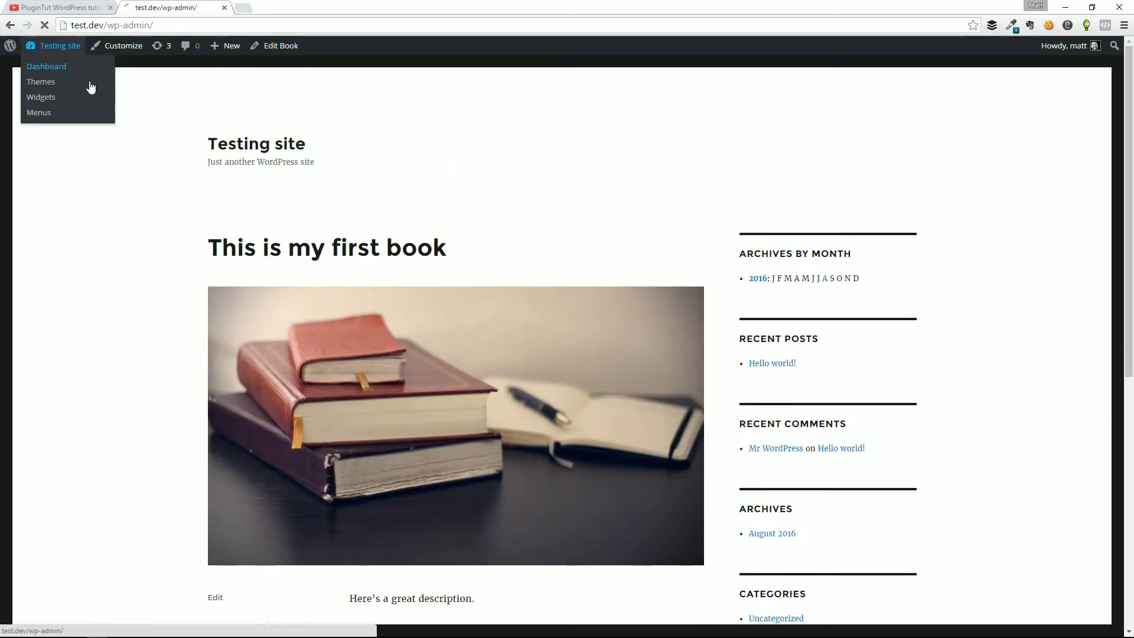
mouse_move(50, 275)
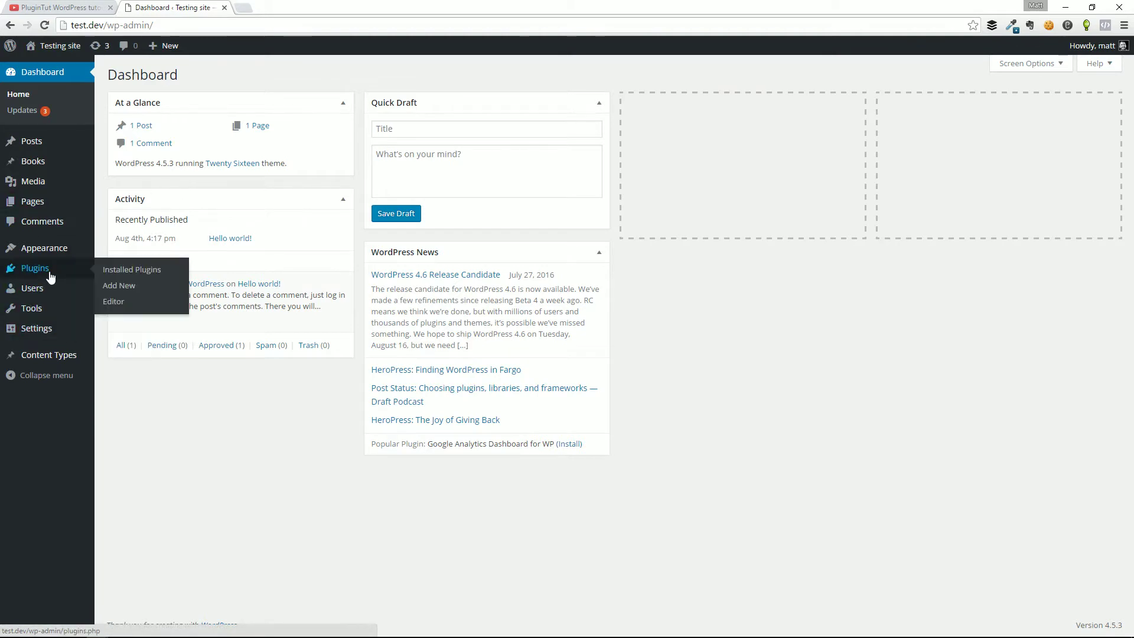
mouse_move(56, 354)
left_click(144, 406)
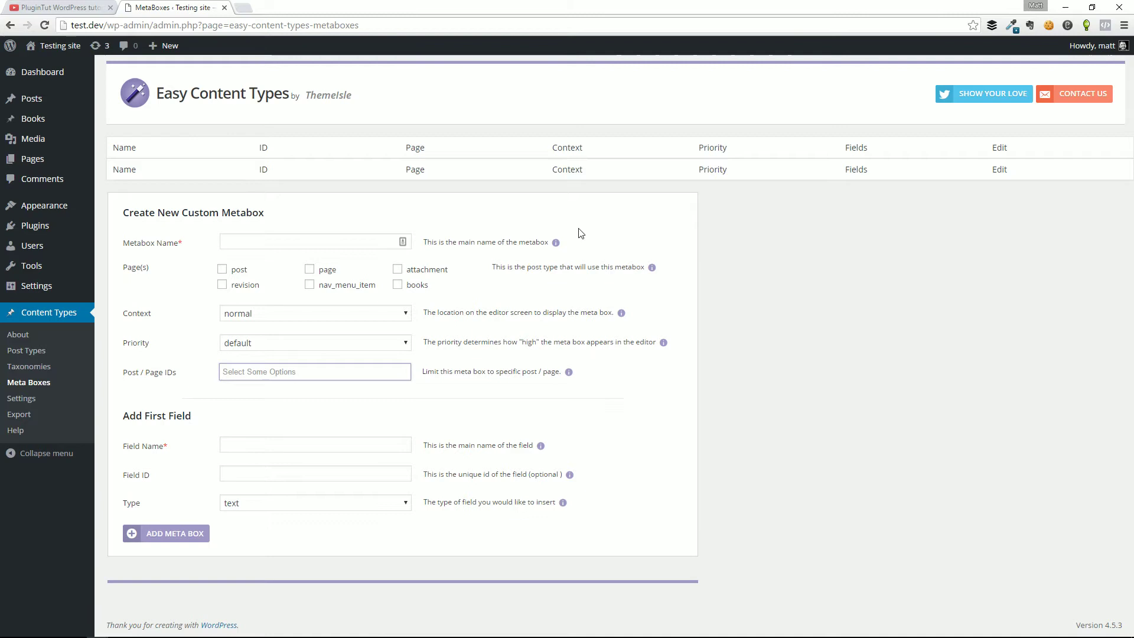
left_click(306, 236)
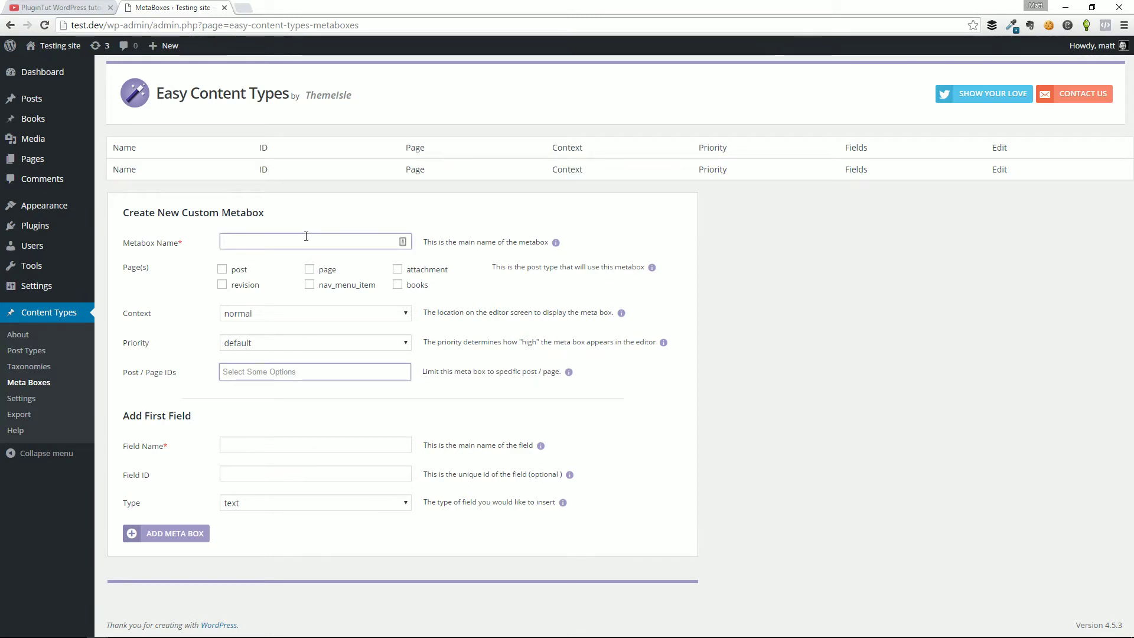
type("Book information")
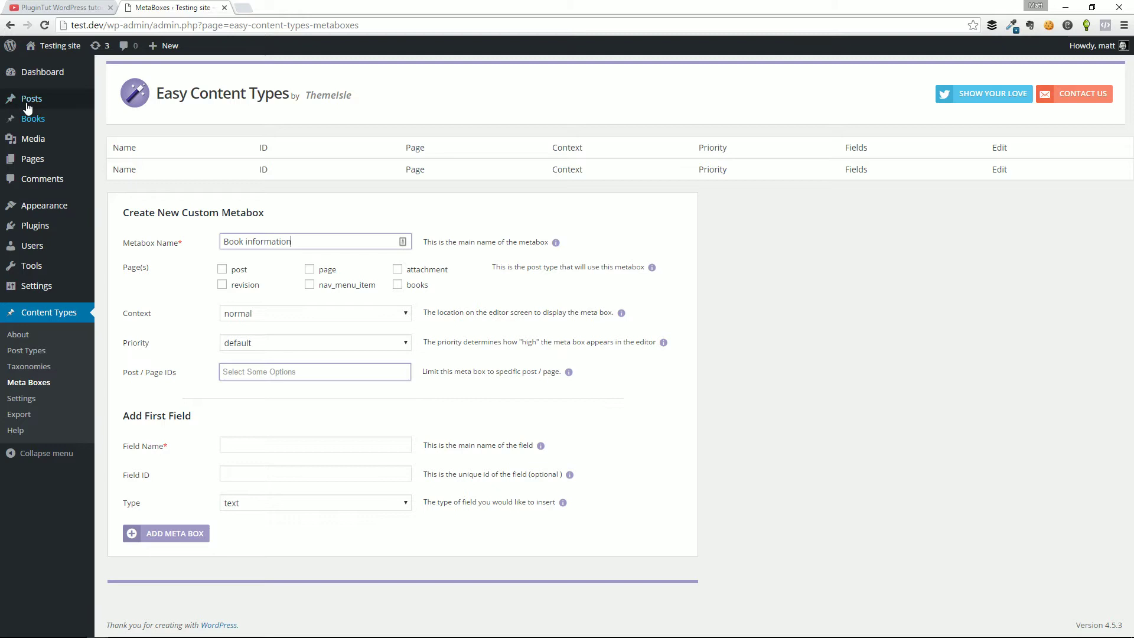
left_click(400, 287)
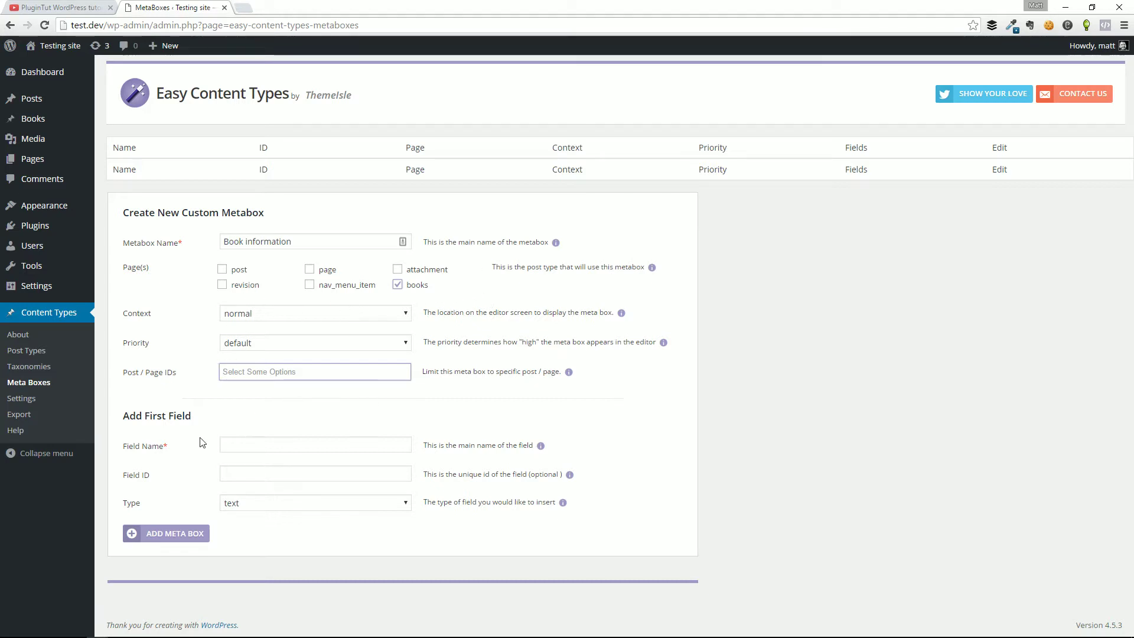
Step: Give it a text field named Book ID with ID bookid and add the meta box
left_click(243, 445)
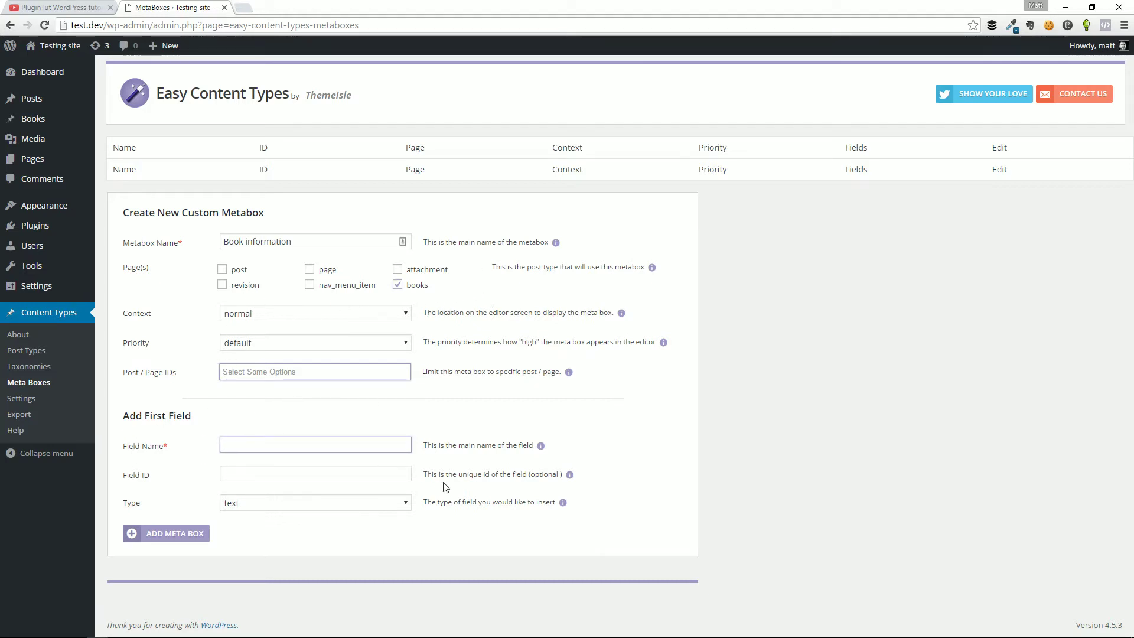
type("ook ID")
left_click(282, 472)
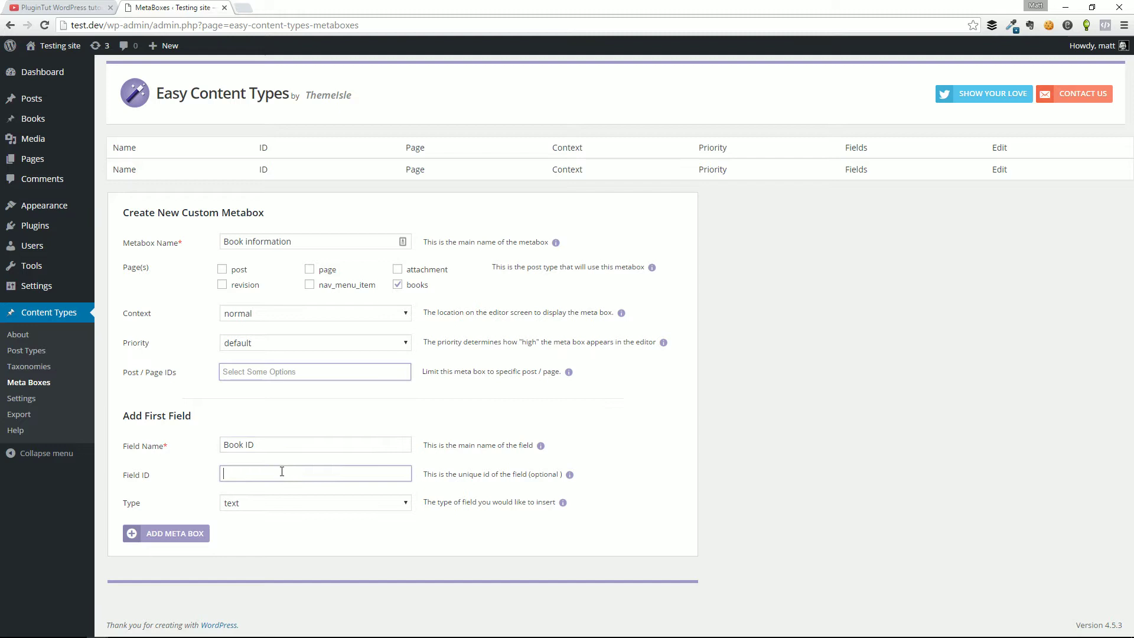
type("bookid")
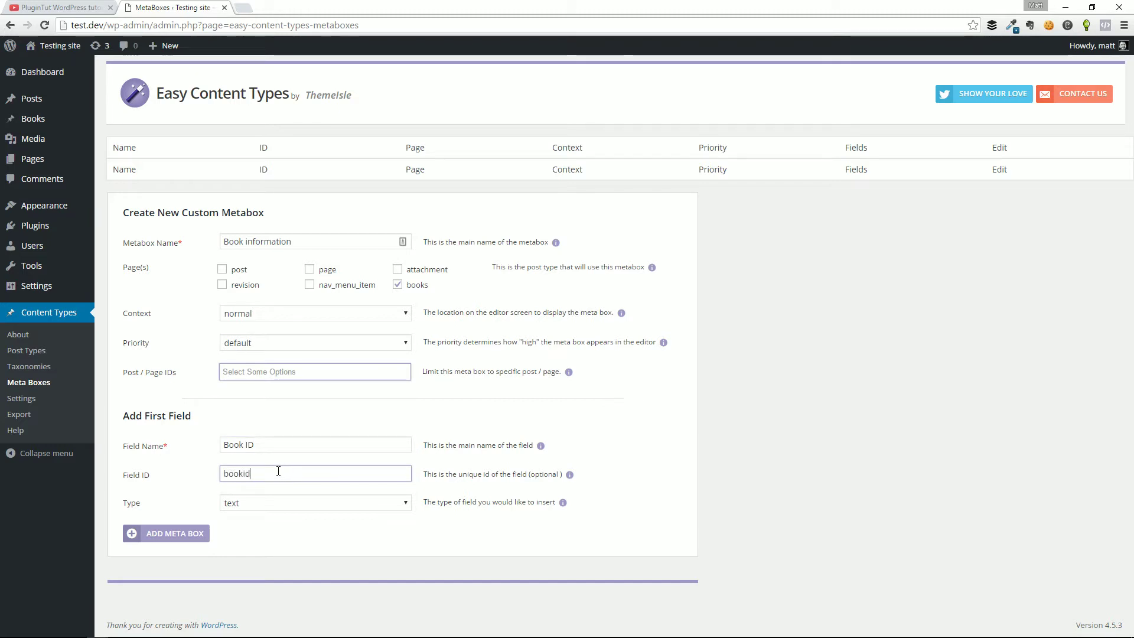
left_click(286, 507)
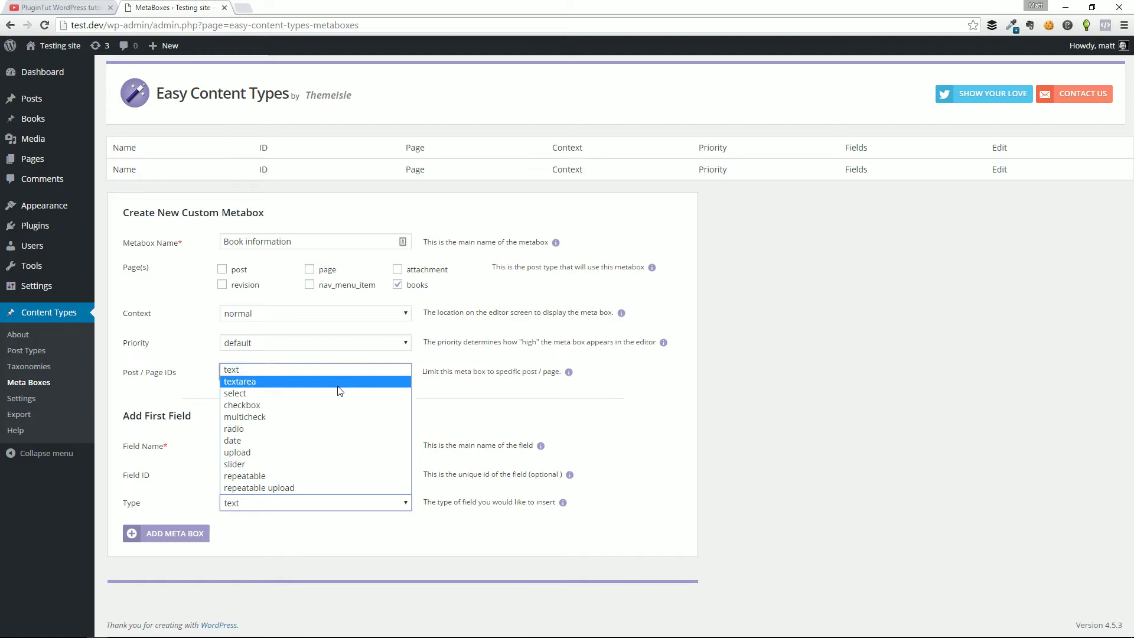
left_click(269, 518)
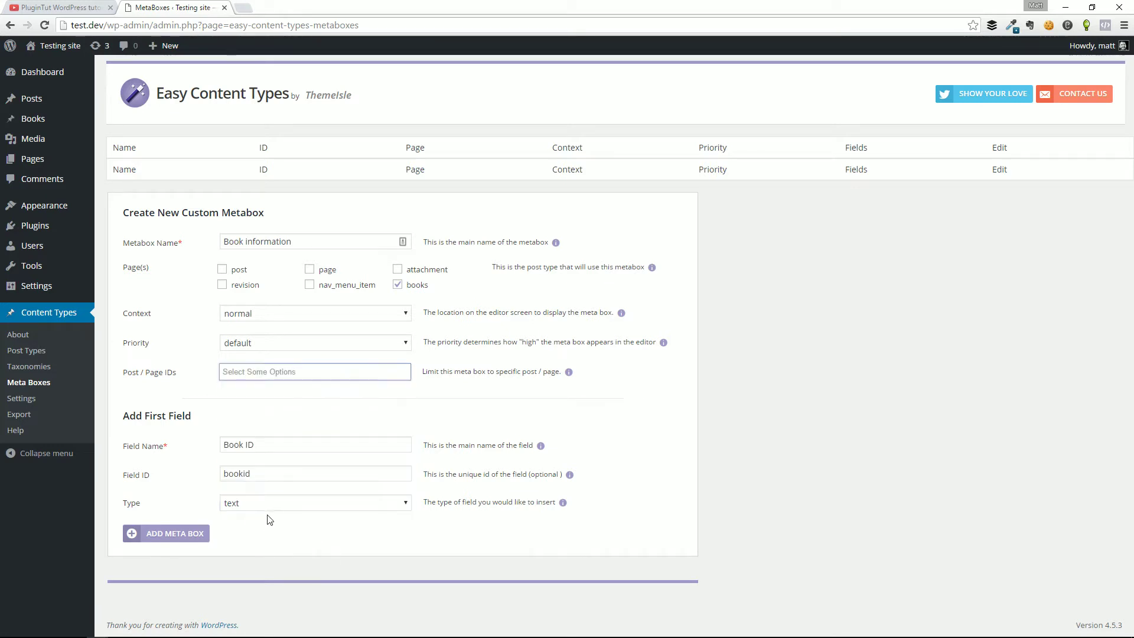
left_click(174, 538)
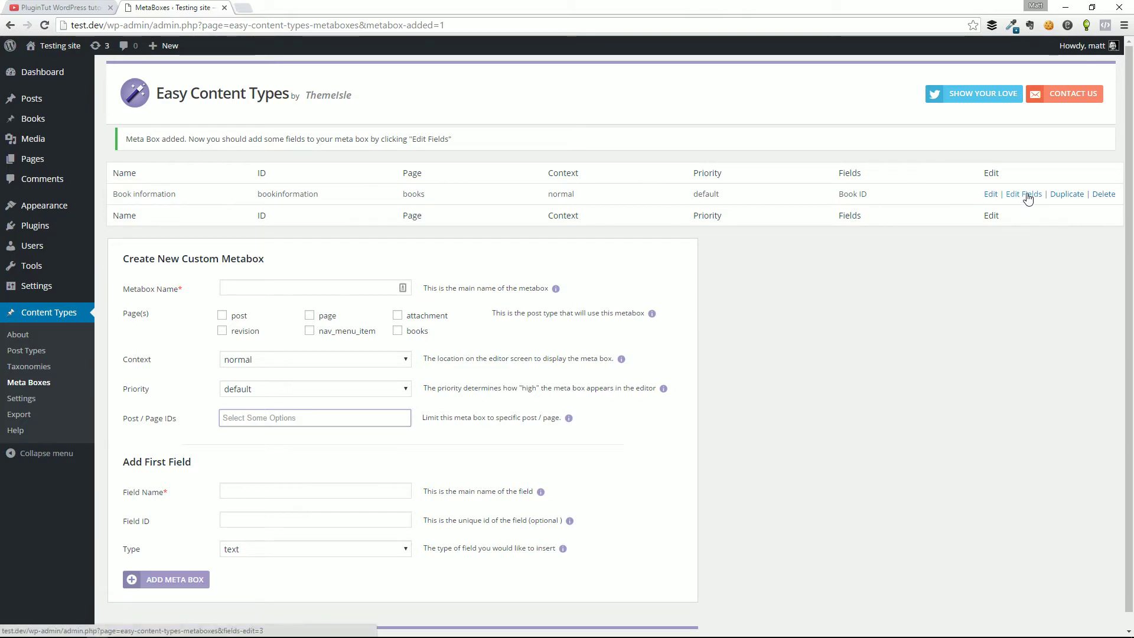
Step: Open Book information's Edit Fields page to see Book ID and its [ecpt_field id="bookid"] shortcode
left_click(1028, 197)
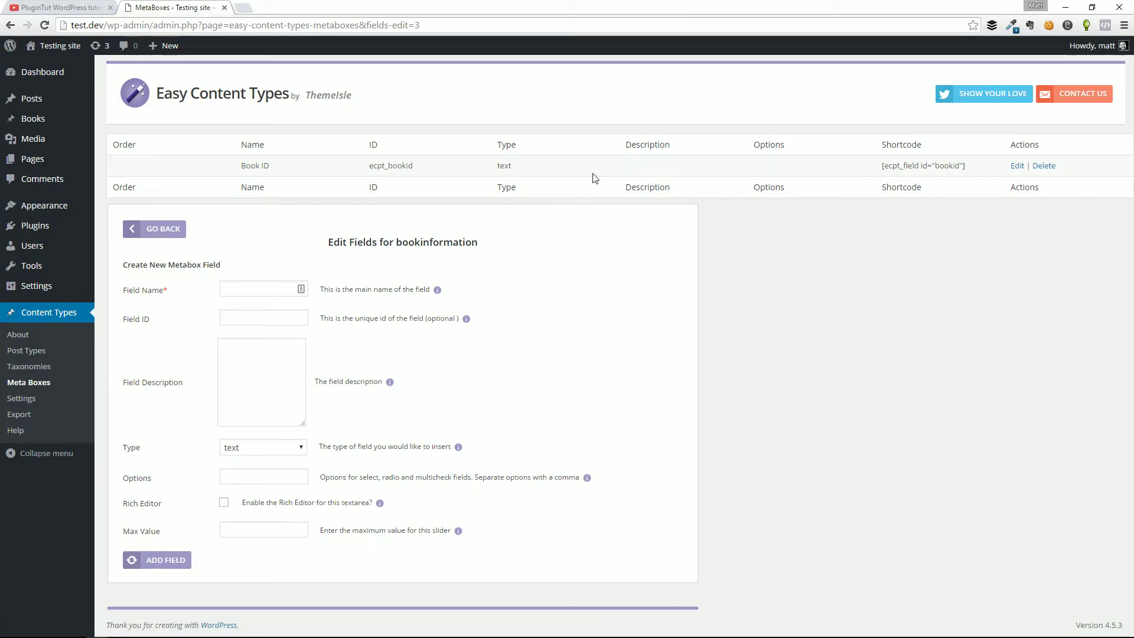
Step: Open the Easy Content Types Settings and scroll to the Auto Display Meta Field Values options
left_click(45, 402)
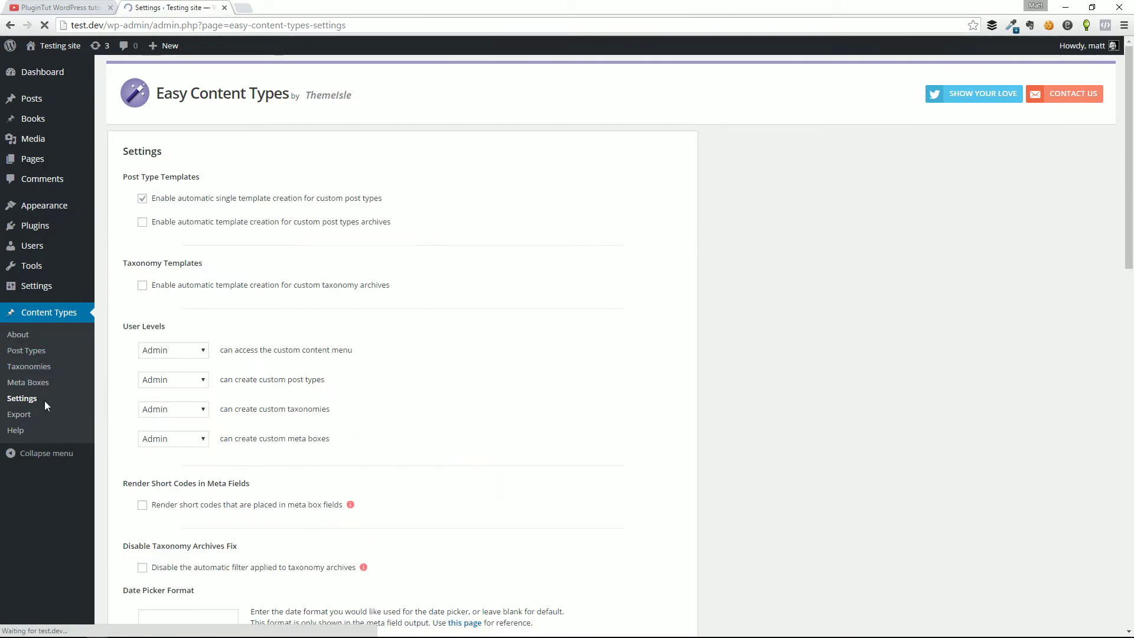
scroll(154, 388, "down", 3)
scroll(154, 388, "down", 7)
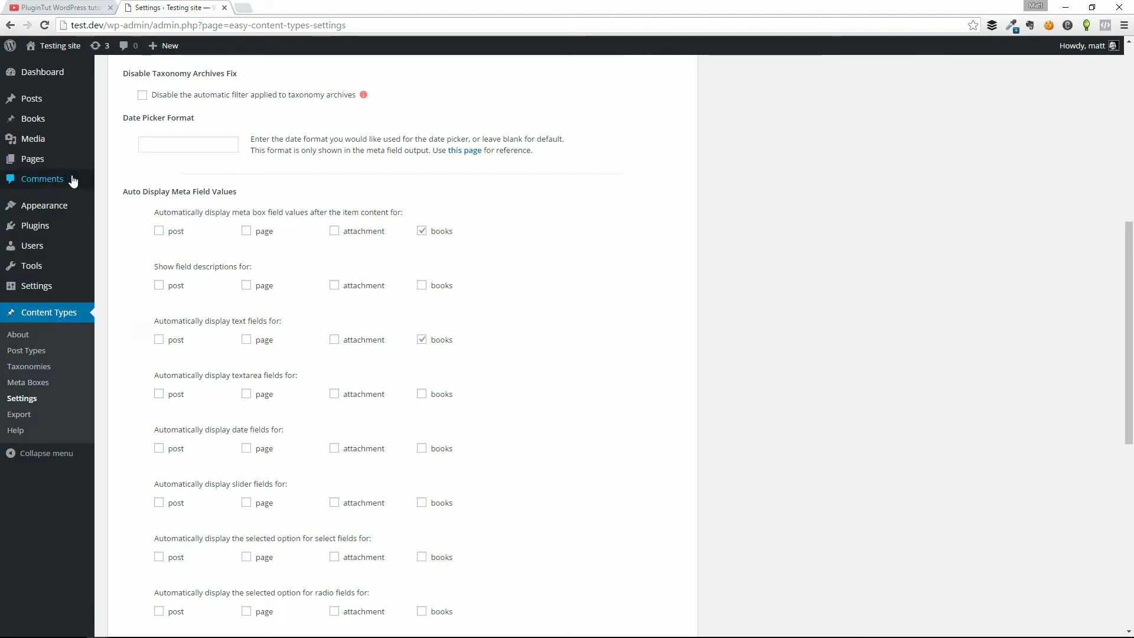
Step: Edit 'This is my first book' and move the Book information box above Excerpt
mouse_move(53, 122)
left_click(142, 122)
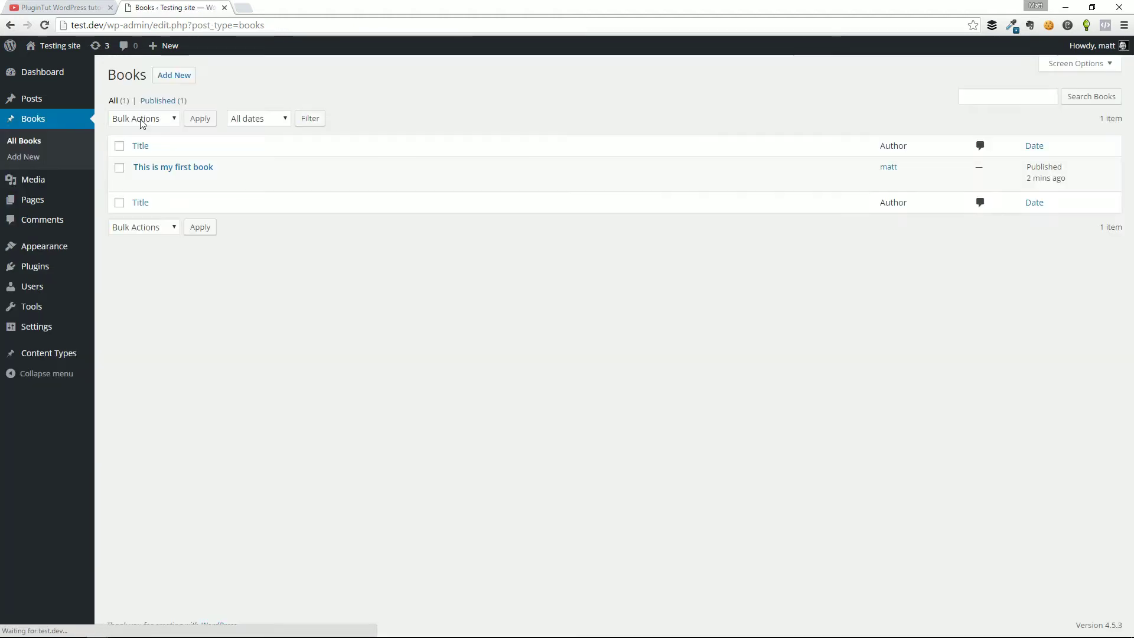
left_click(135, 184)
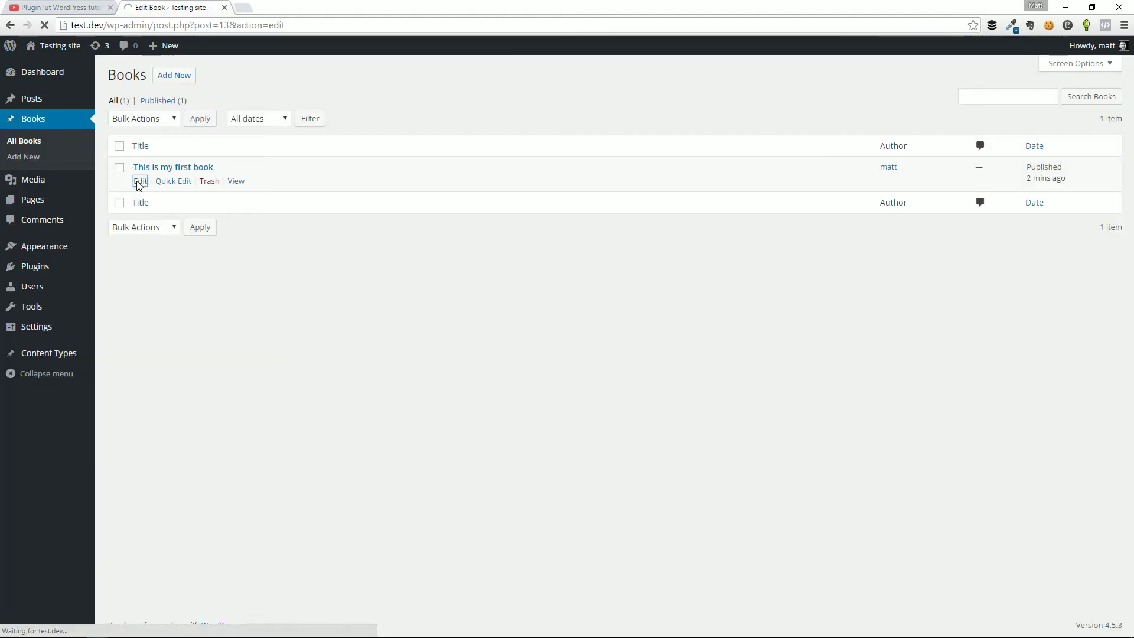
scroll(423, 327, "down", 4)
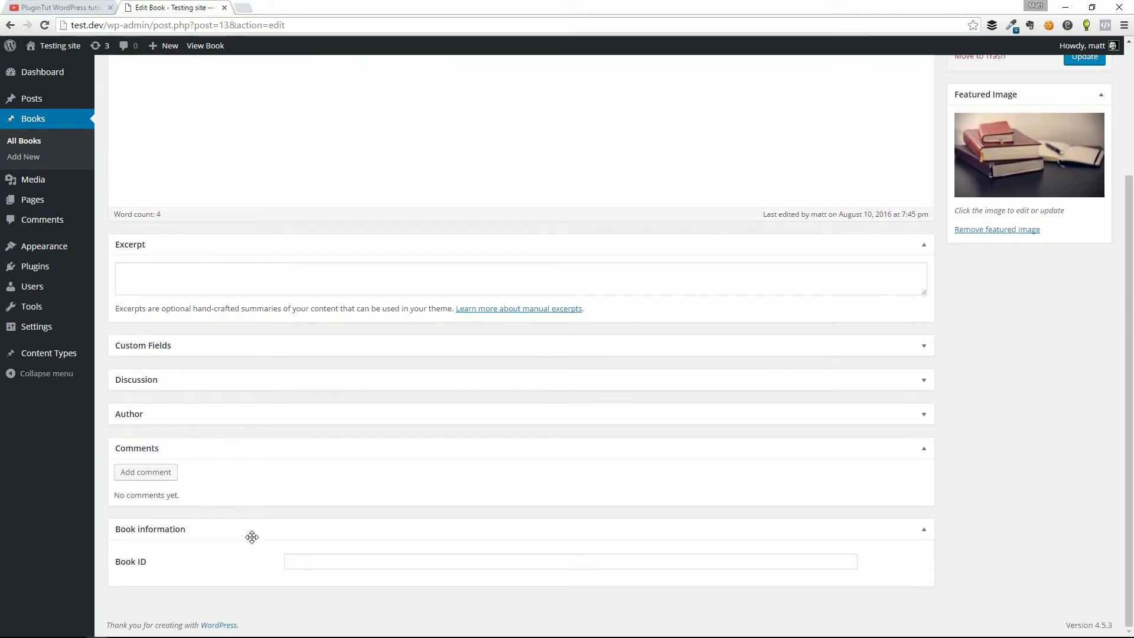
left_click_drag(252, 536, 248, 273)
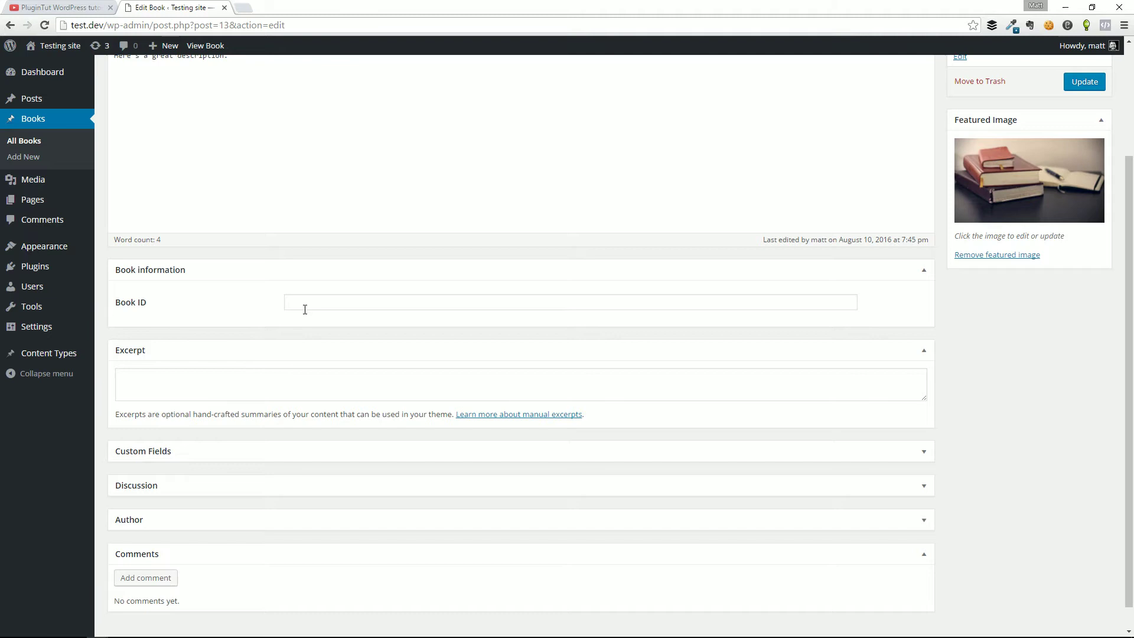
scroll(446, 378, "up", 3)
Step: Enter Book ID 1234, update the book, and view its published page
left_click(321, 449)
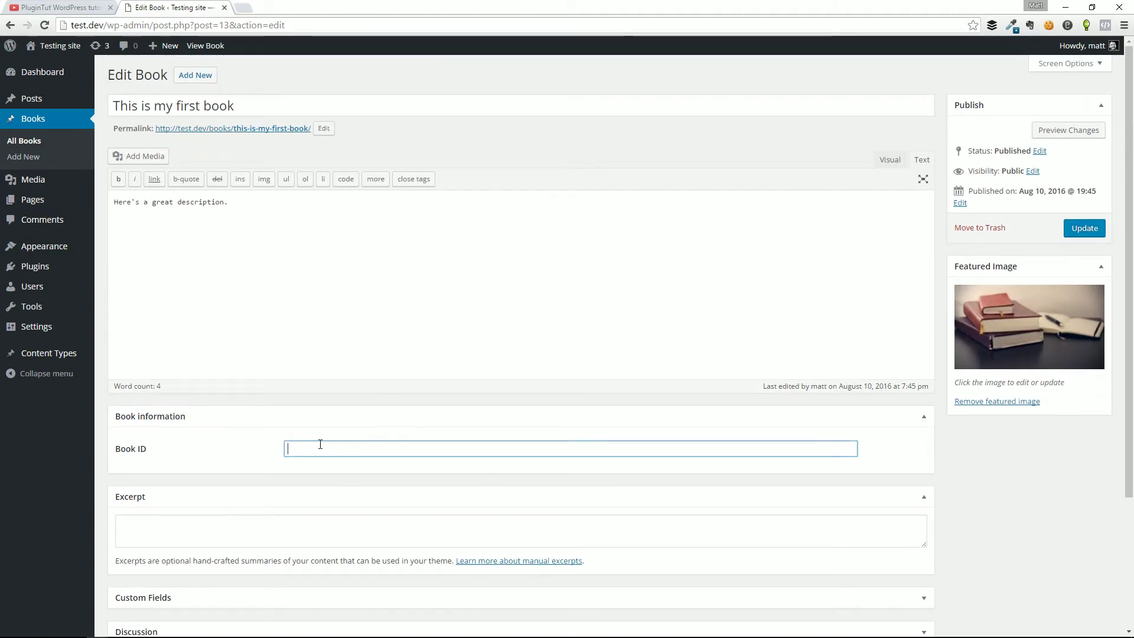
left_click(1071, 231)
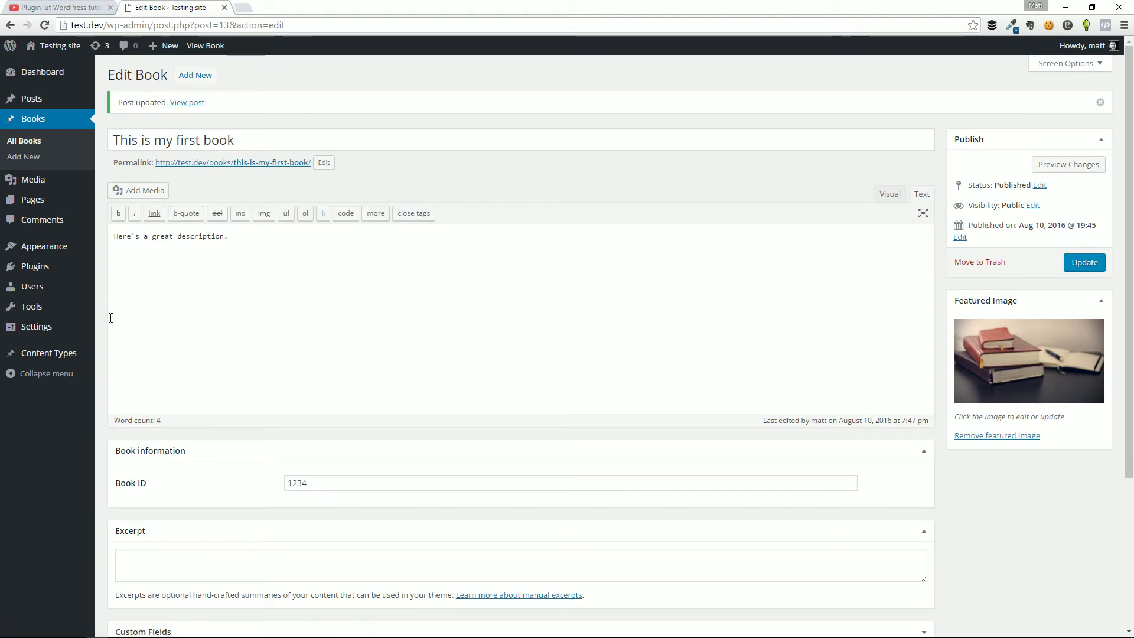
mouse_move(80, 357)
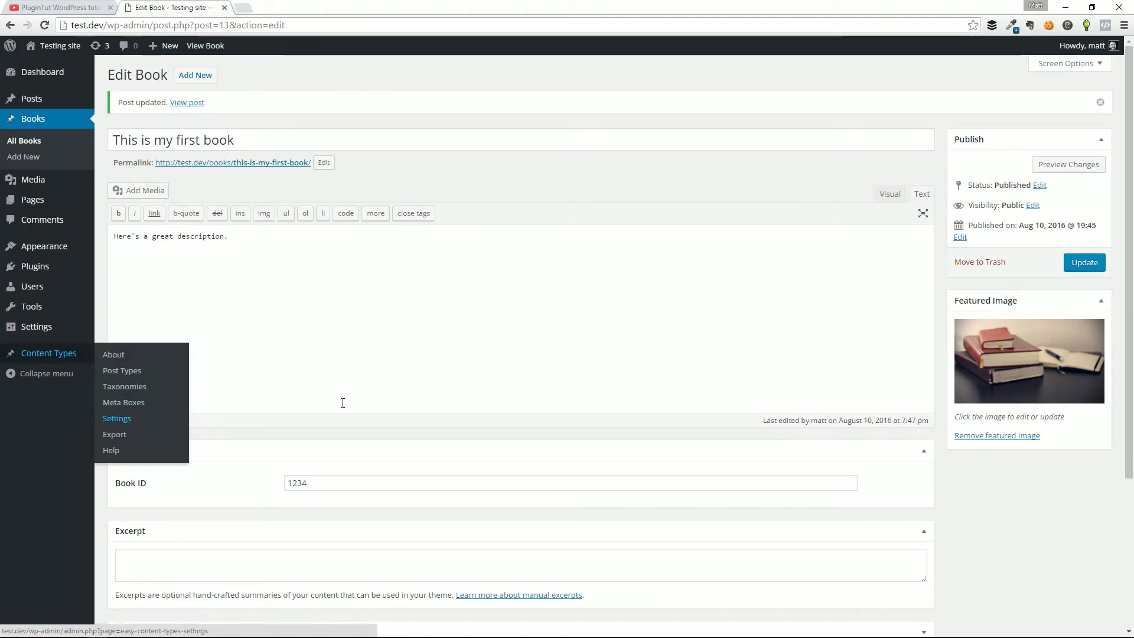
left_click(251, 160)
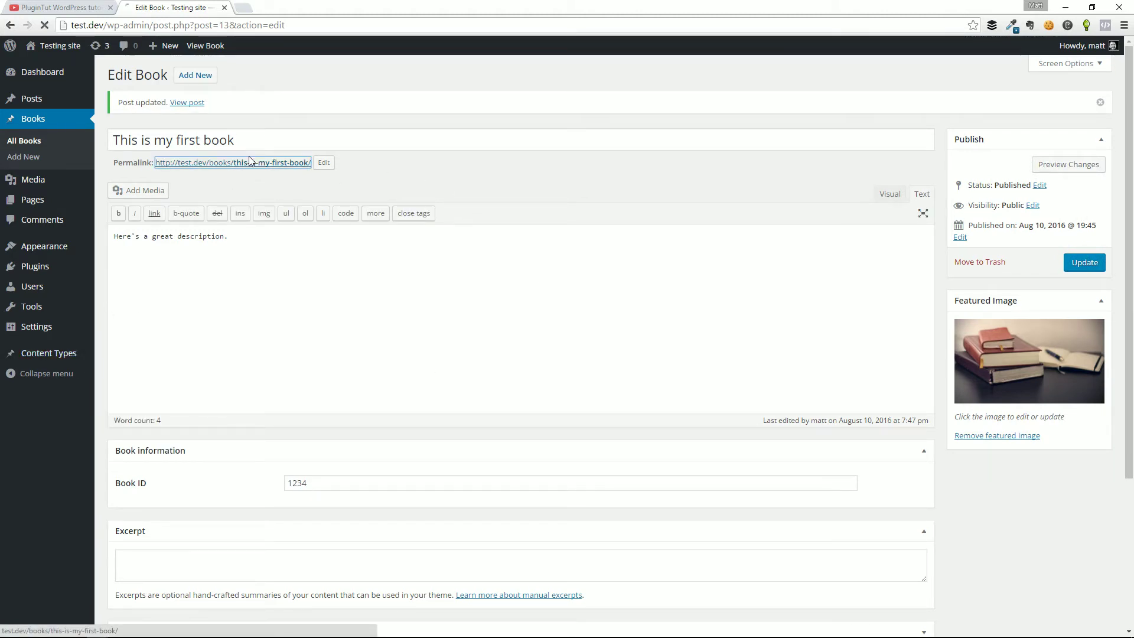
scroll(360, 224, "down", 1)
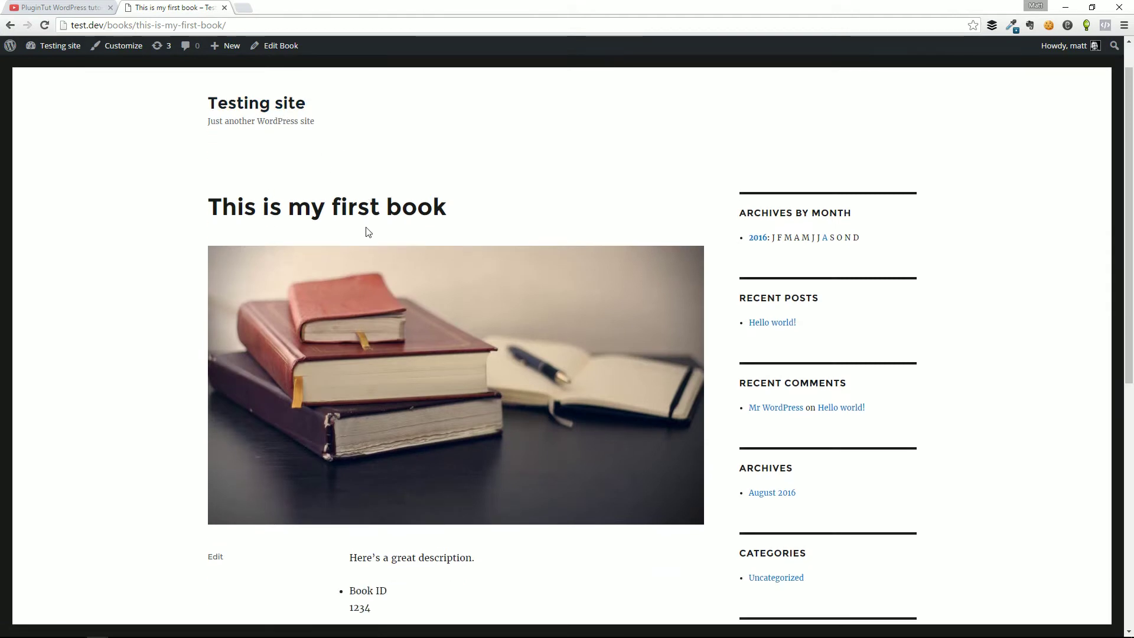
scroll(367, 231, "down", 2)
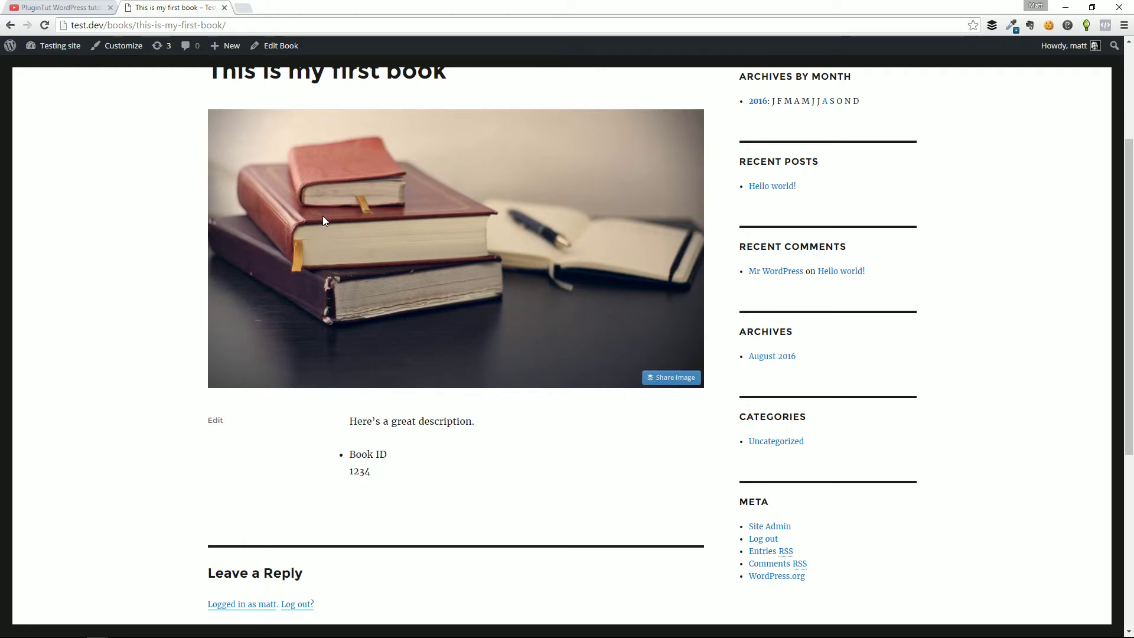
scroll(405, 289, "up", 2)
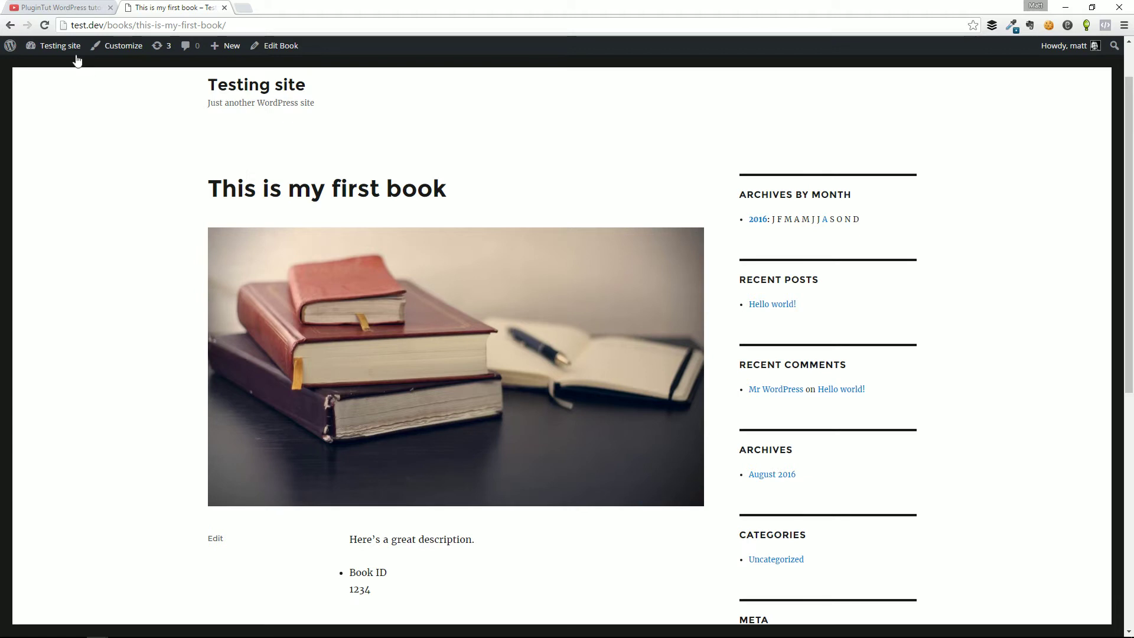
mouse_move(61, 68)
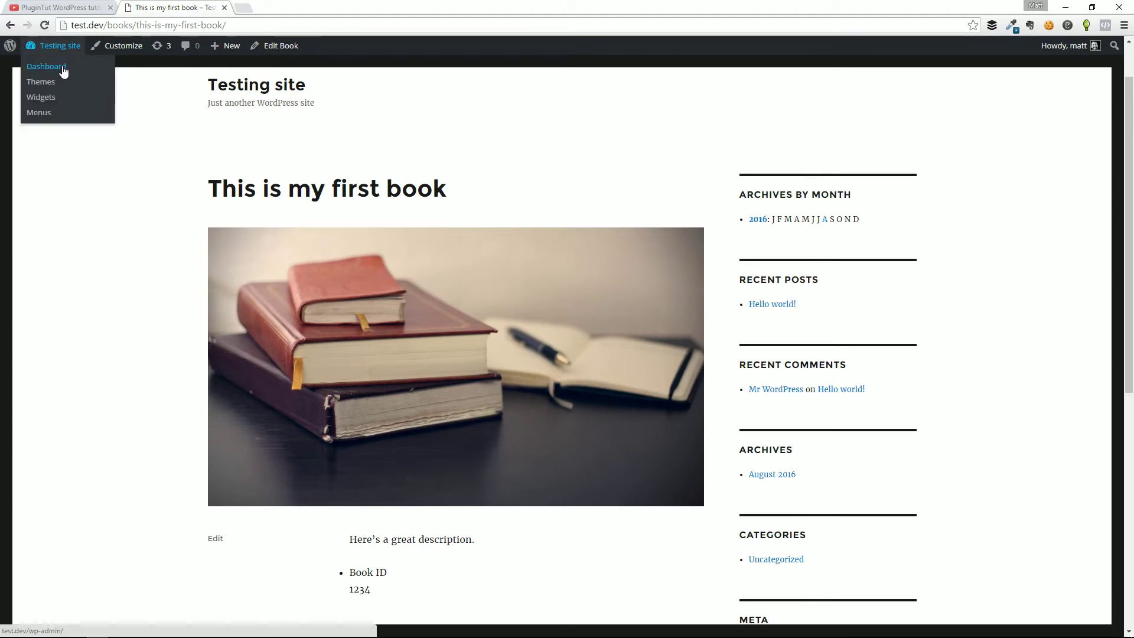
mouse_move(407, 336)
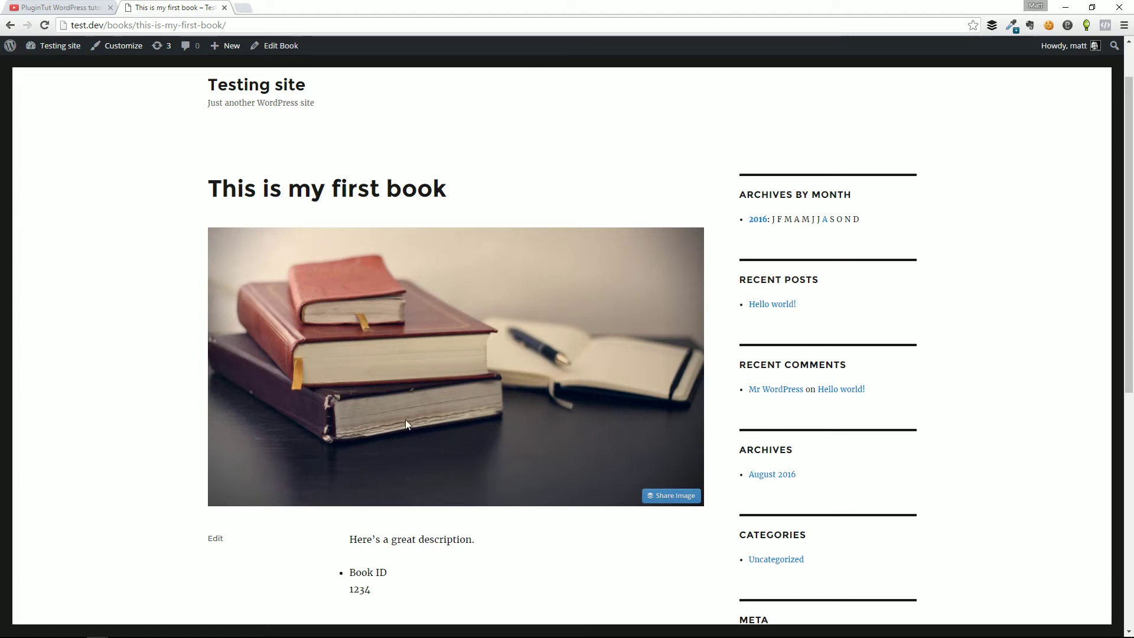
Step: Return to the Edit Fields page of the Book information meta box
mouse_move(59, 46)
left_click(62, 67)
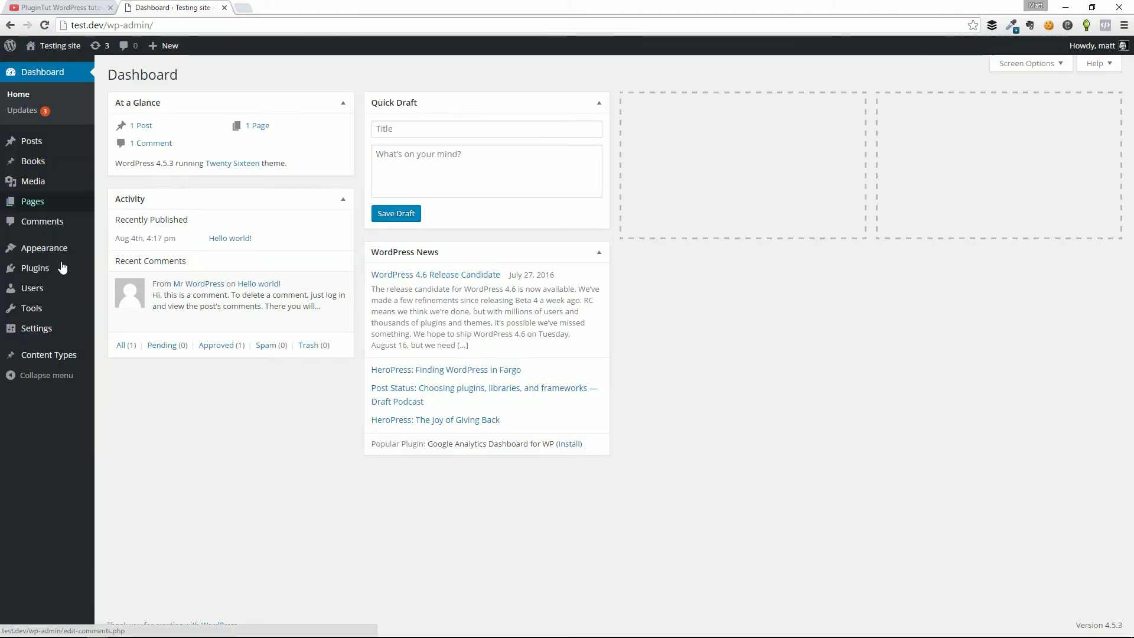
mouse_move(61, 356)
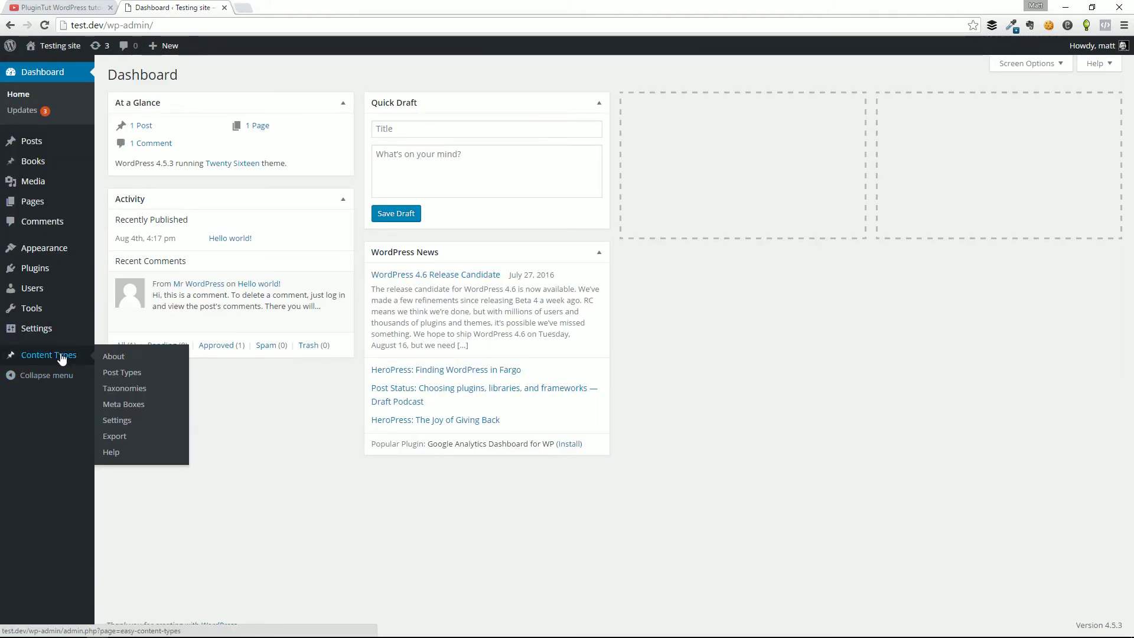
left_click(142, 404)
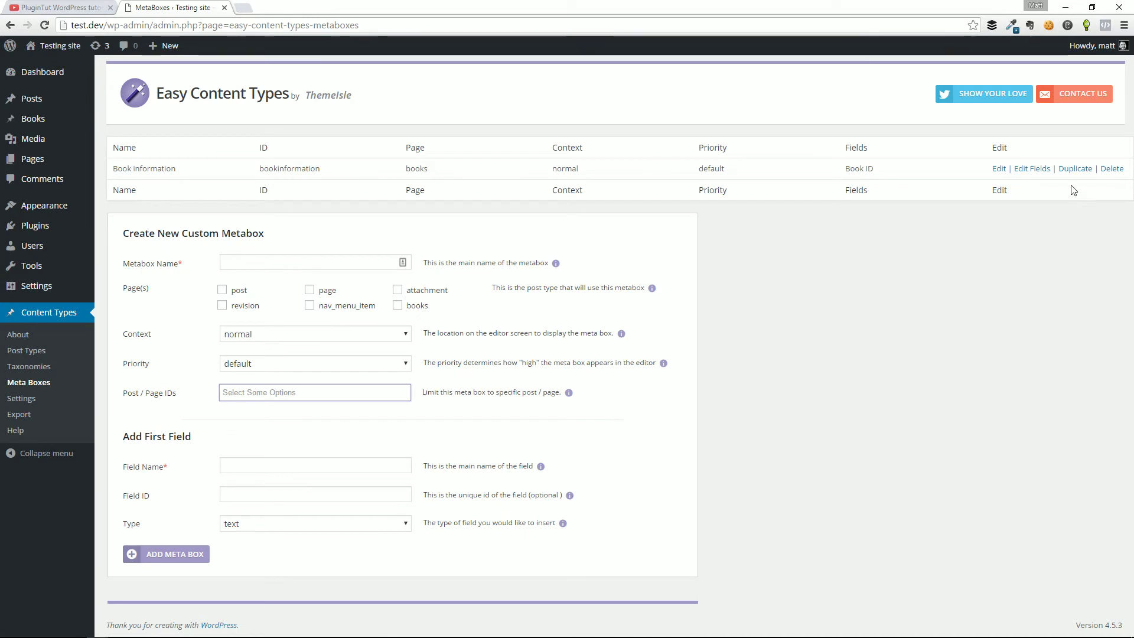
left_click(1032, 169)
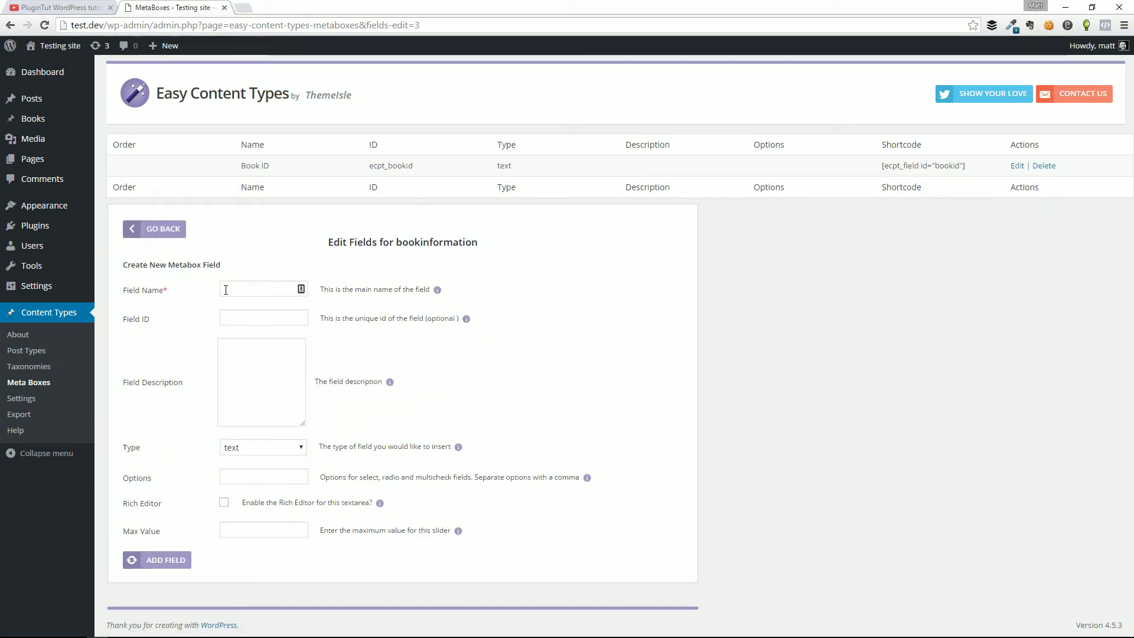
Step: Name the new field Type with description 'This is the type of book.'
left_click(263, 289)
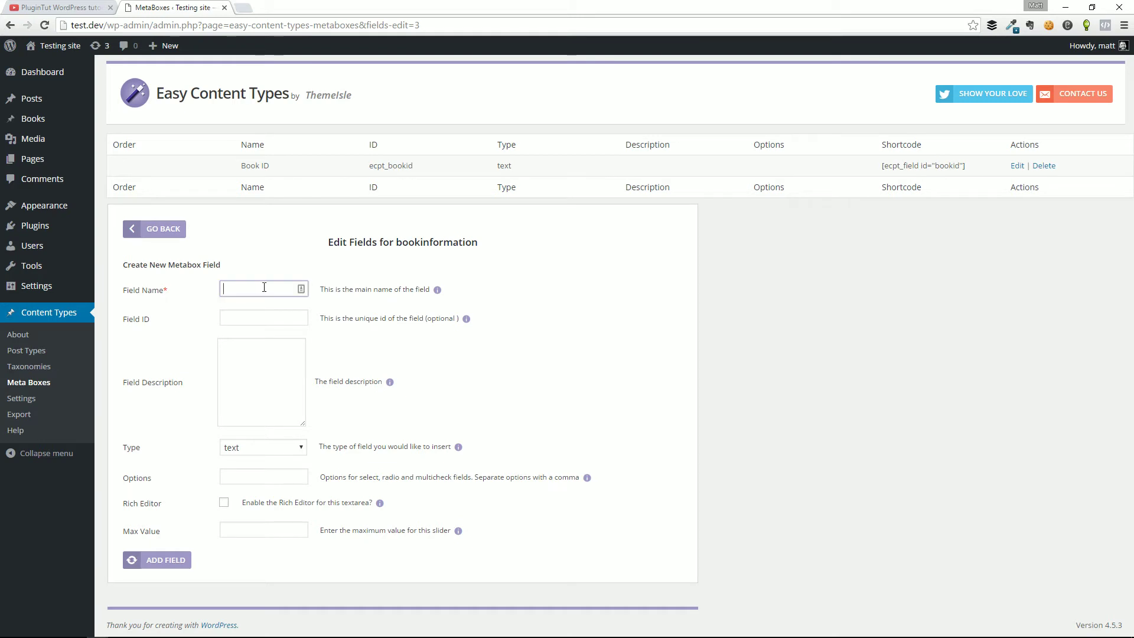
type("Type")
key("Tab")
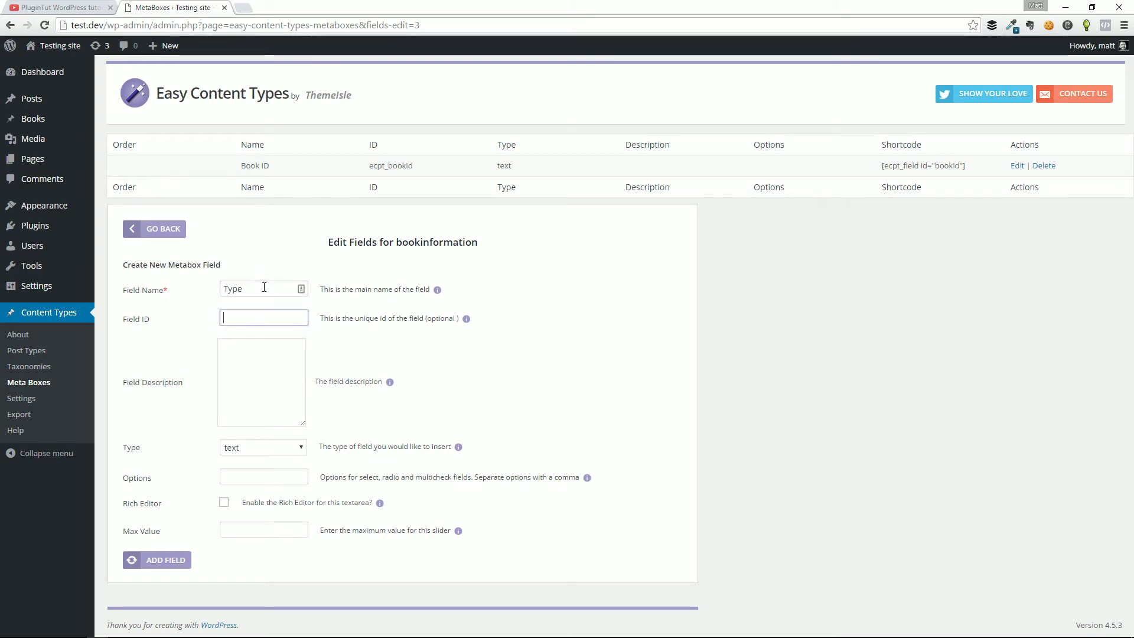
key("Tab")
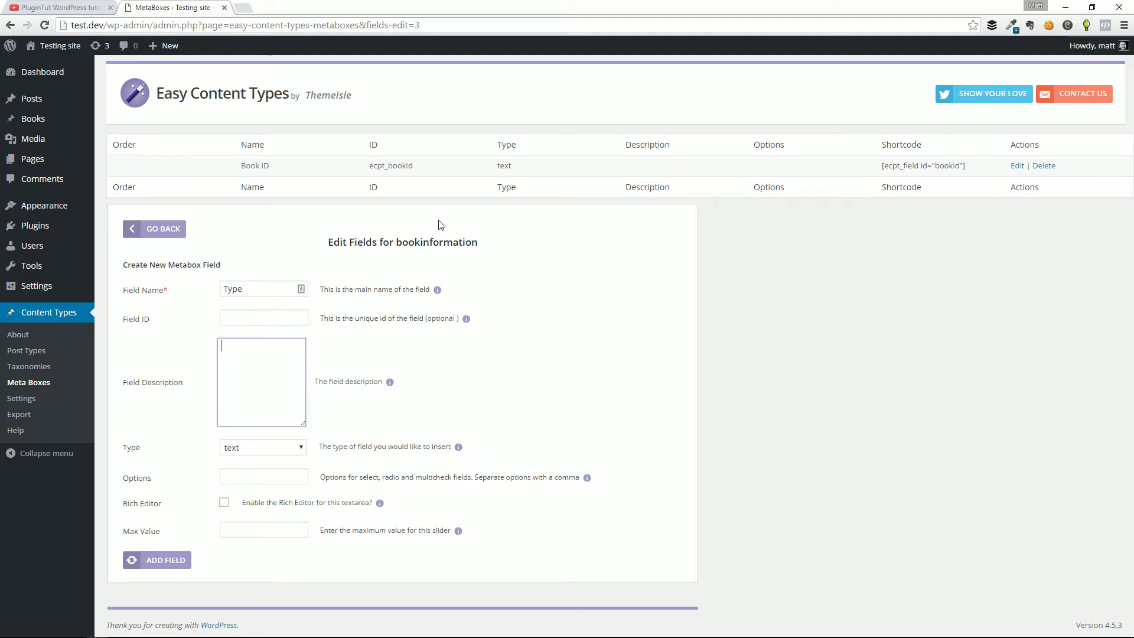
type("This is th")
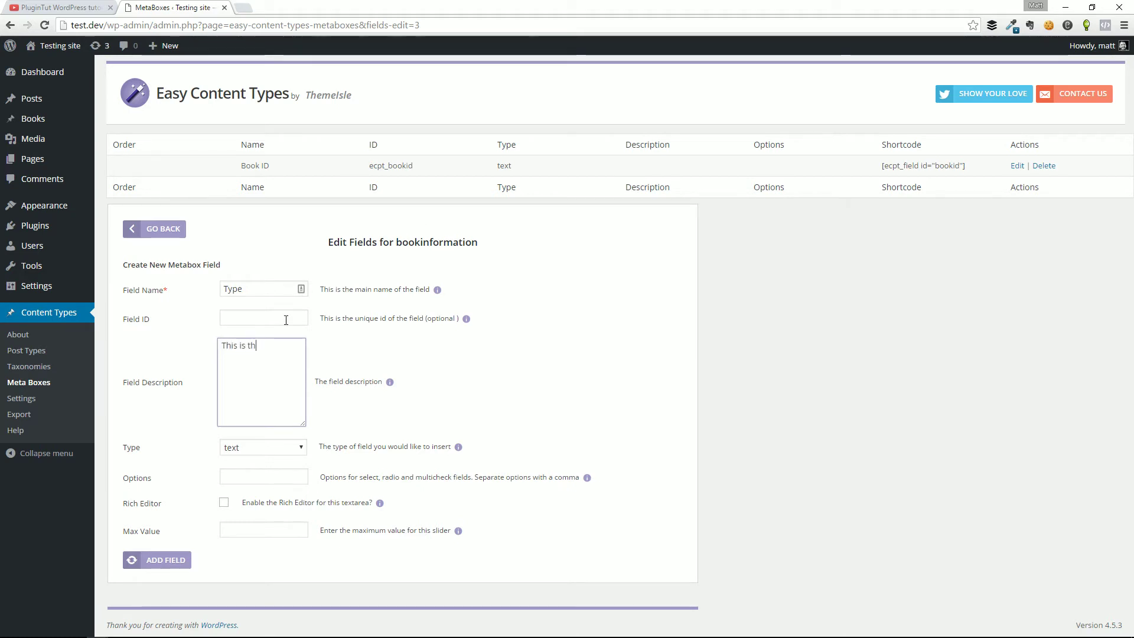
type("e type of book.")
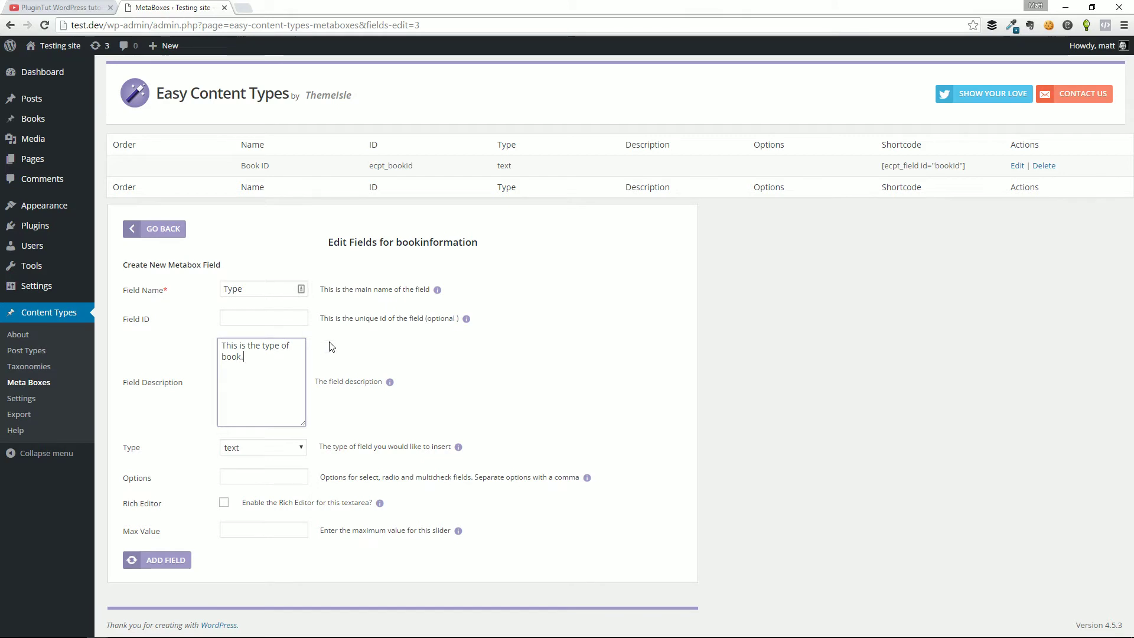
Step: Make it a select field with options fiction,non-fiction,business and add it
left_click(278, 451)
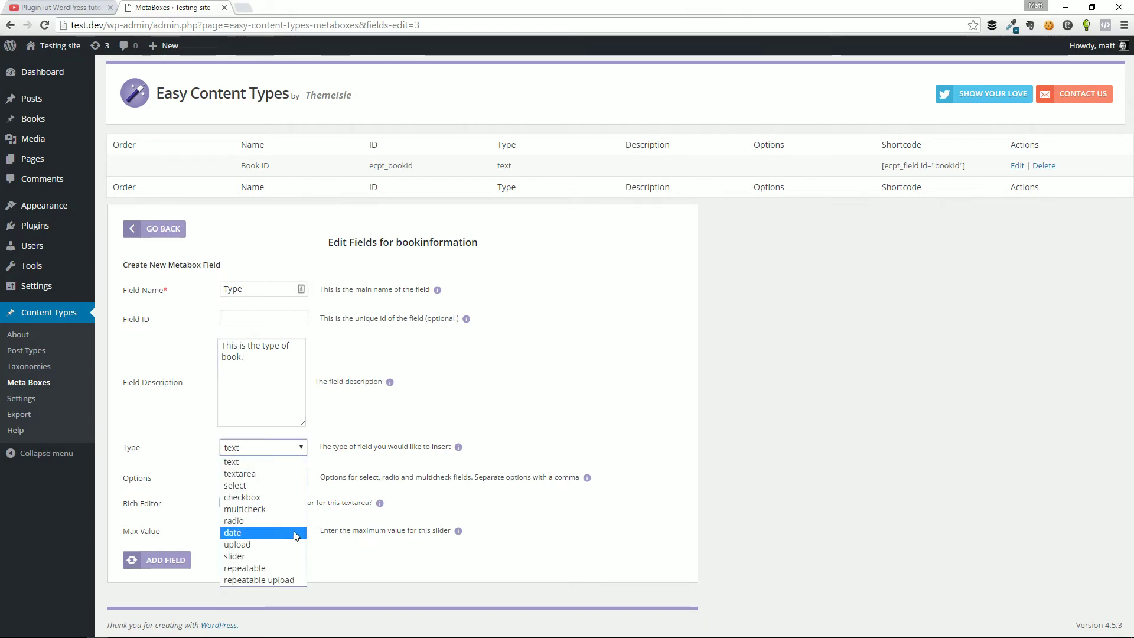
left_click(304, 488)
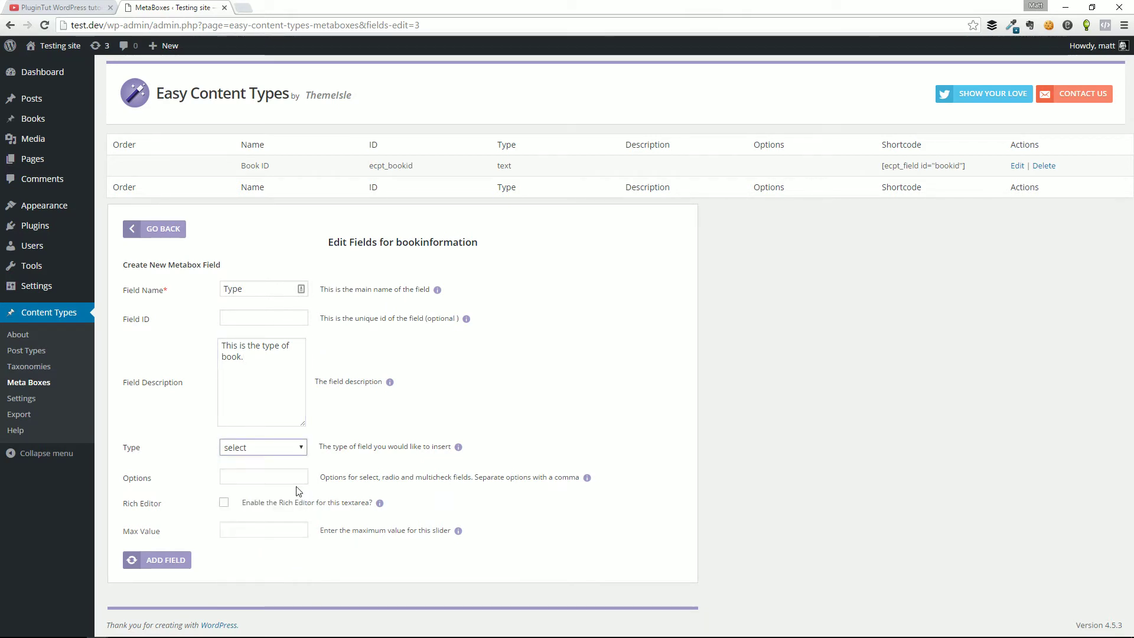
left_click(290, 478)
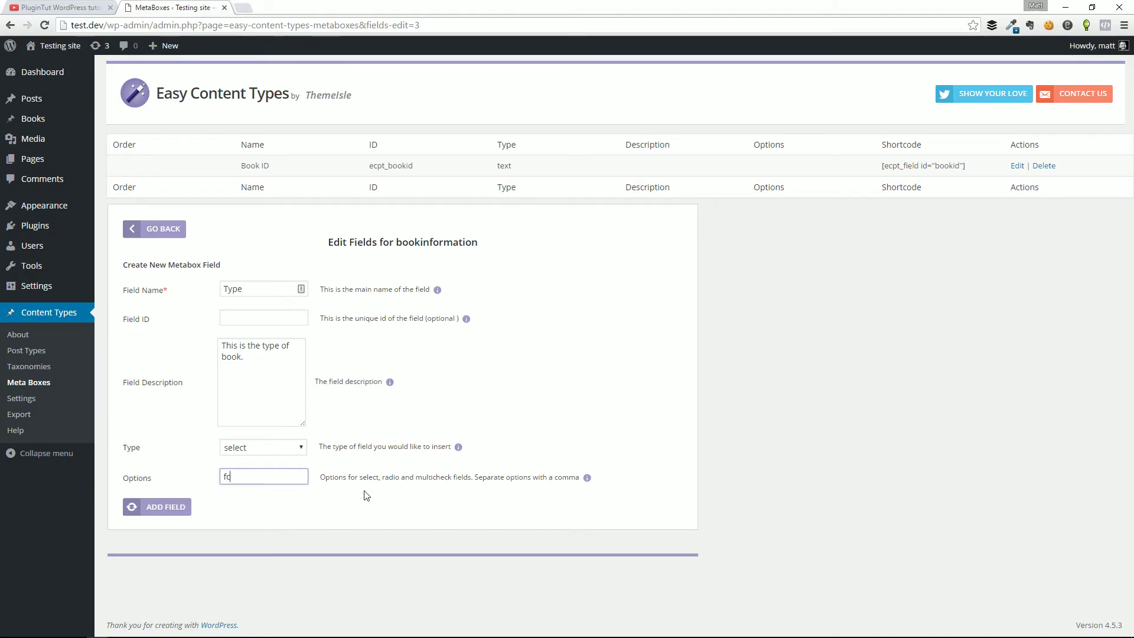
type("iction,n")
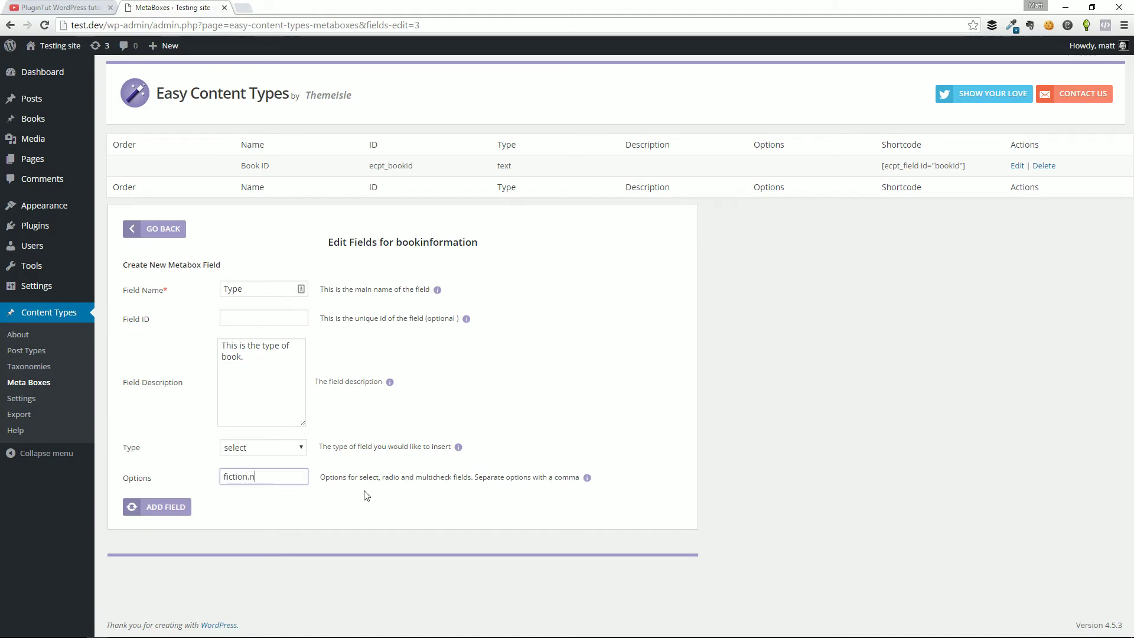
type("on-fict")
key("BackSpace")
key("BackSpace")
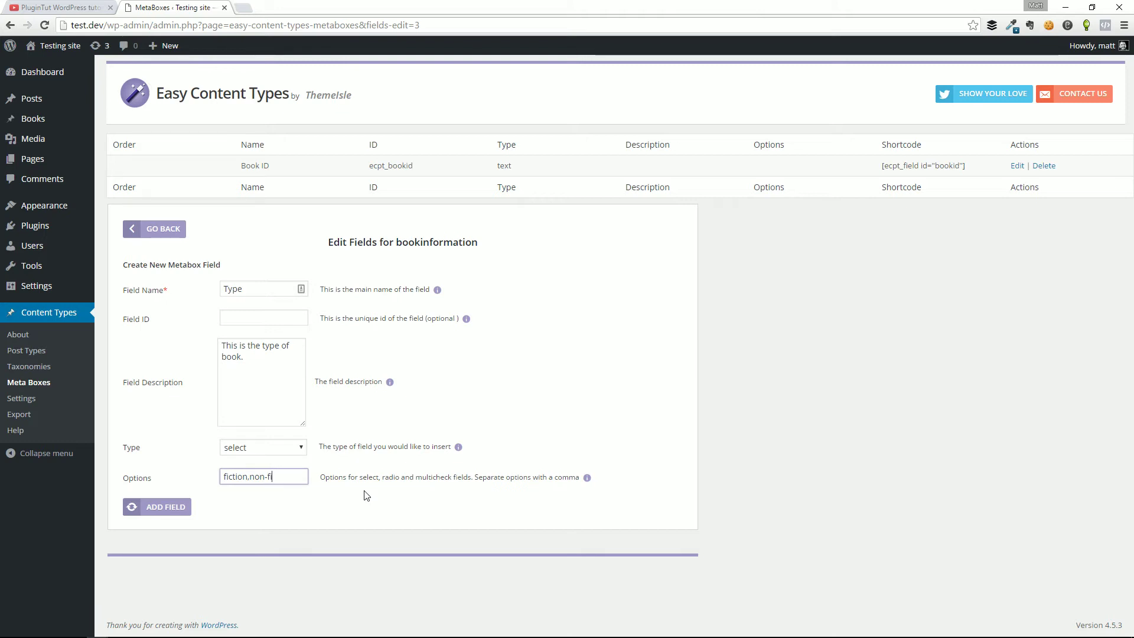
key("BackSpace")
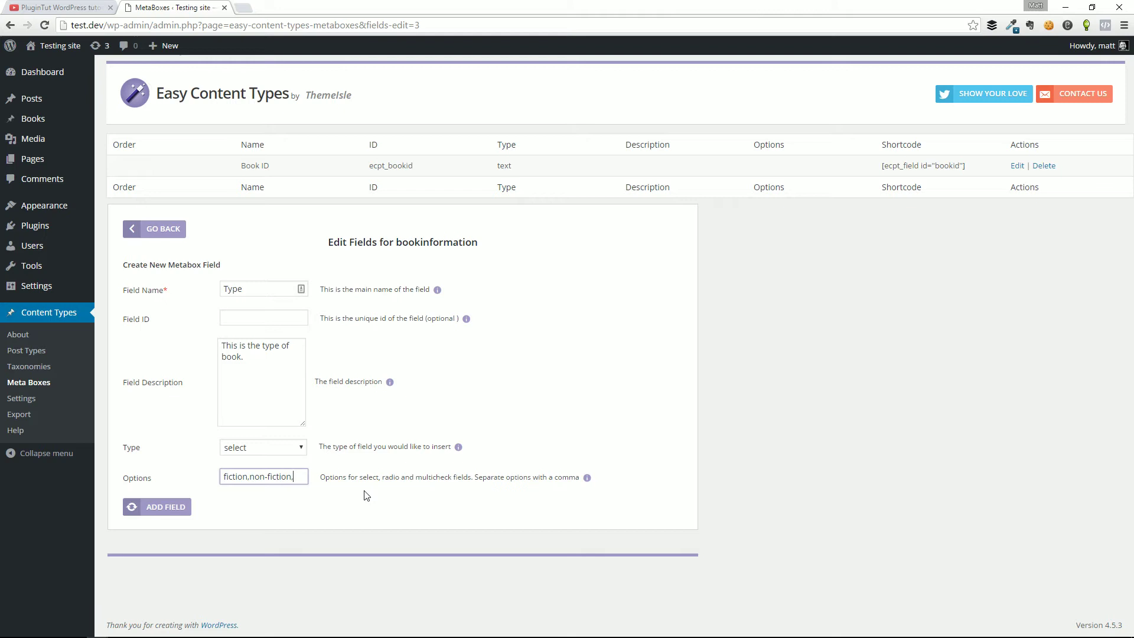
type("business")
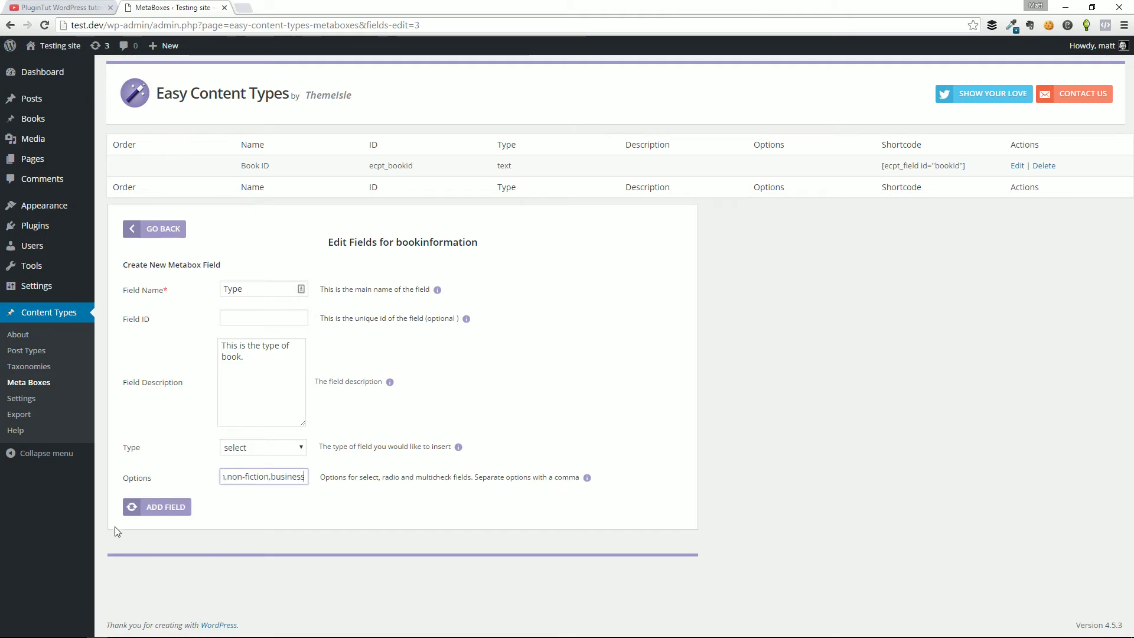
left_click(161, 510)
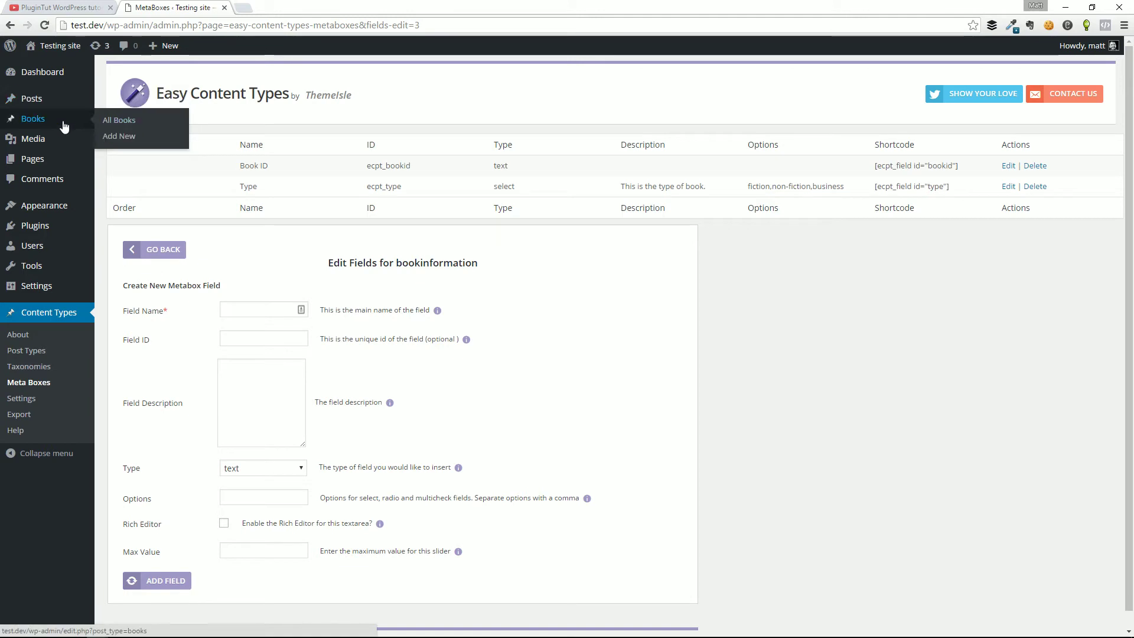
Step: Open This is my first book and change its Type from fiction to business
left_click(112, 137)
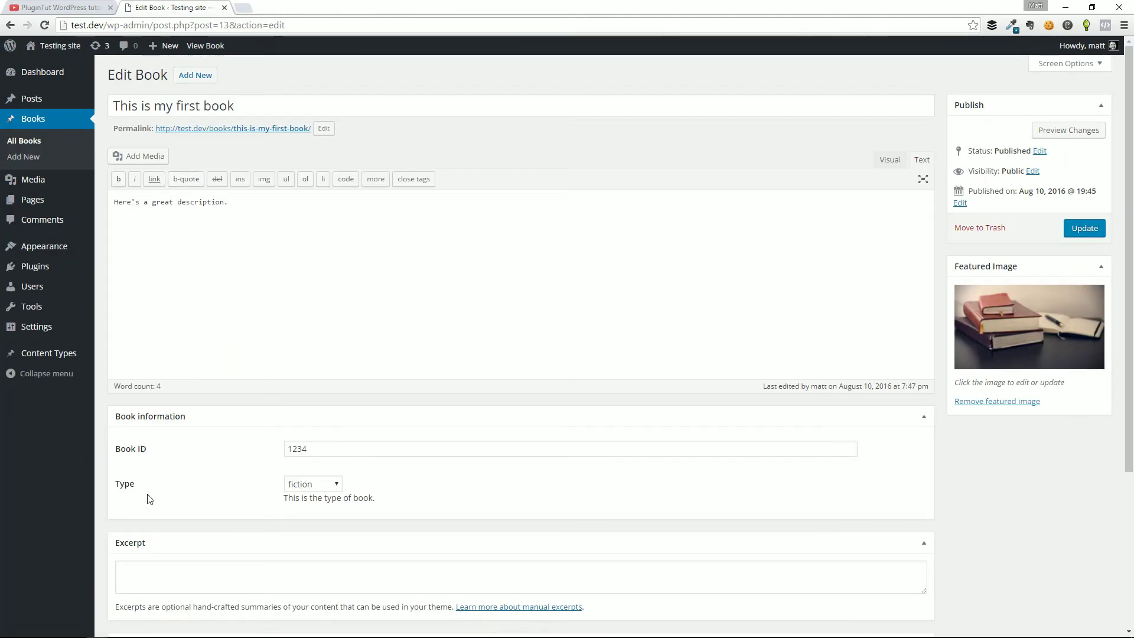
left_click(322, 486)
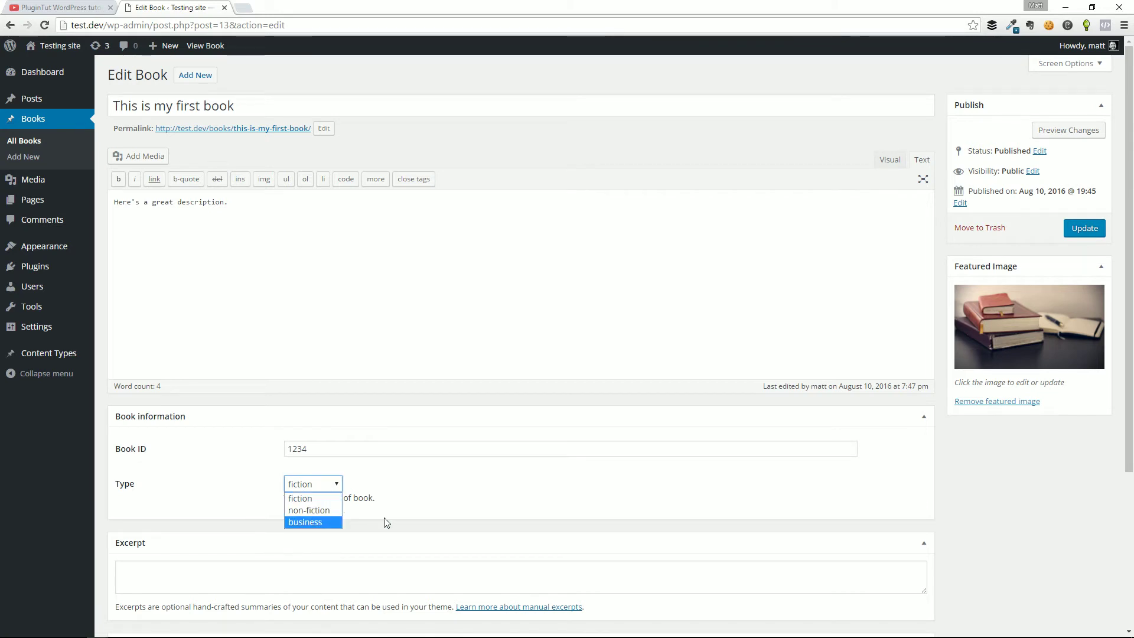
left_click(337, 498)
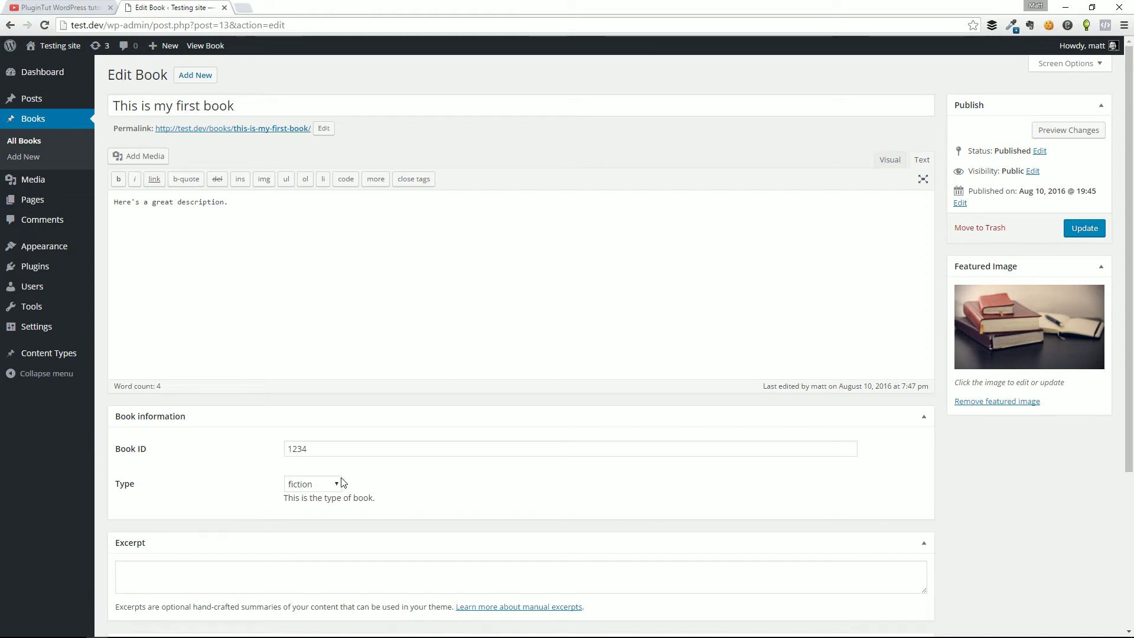
left_click(323, 485)
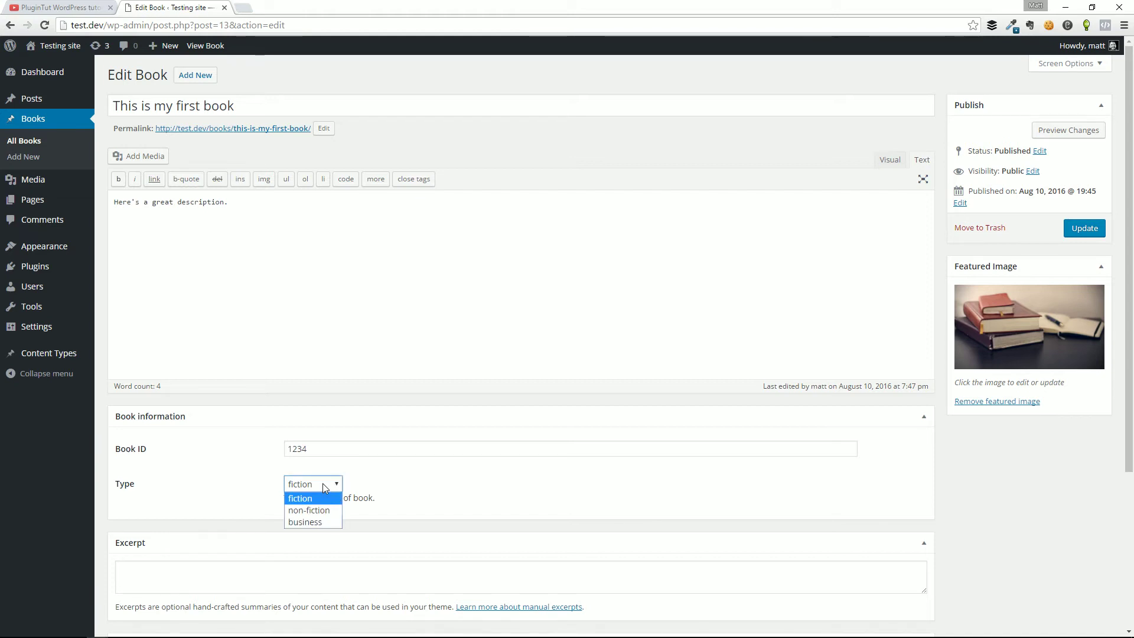
left_click(426, 484)
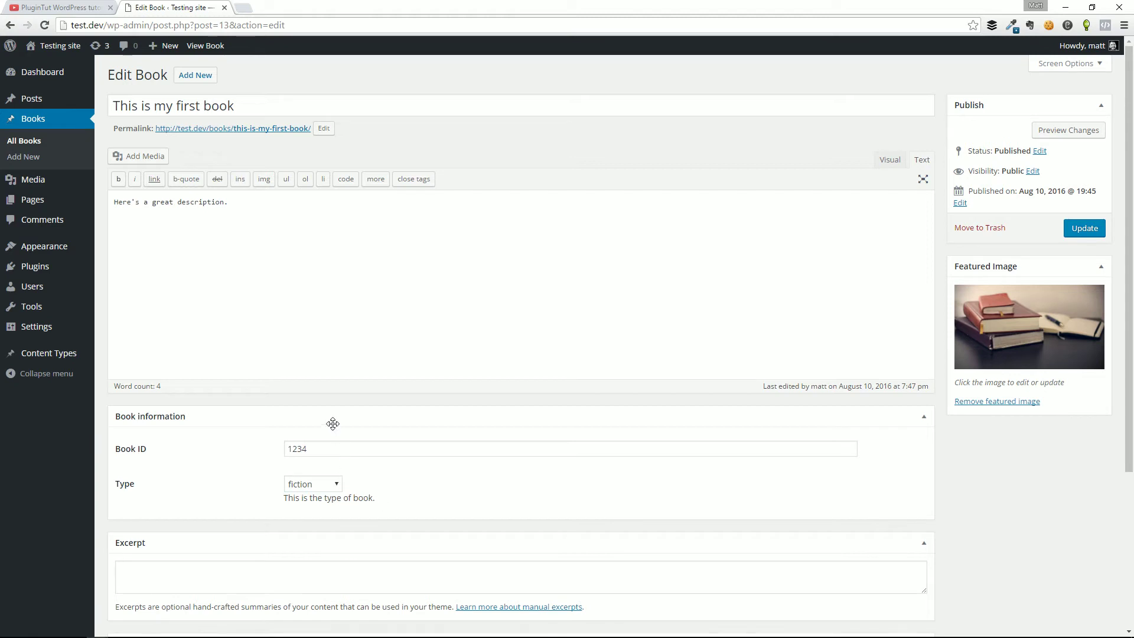
left_click(328, 486)
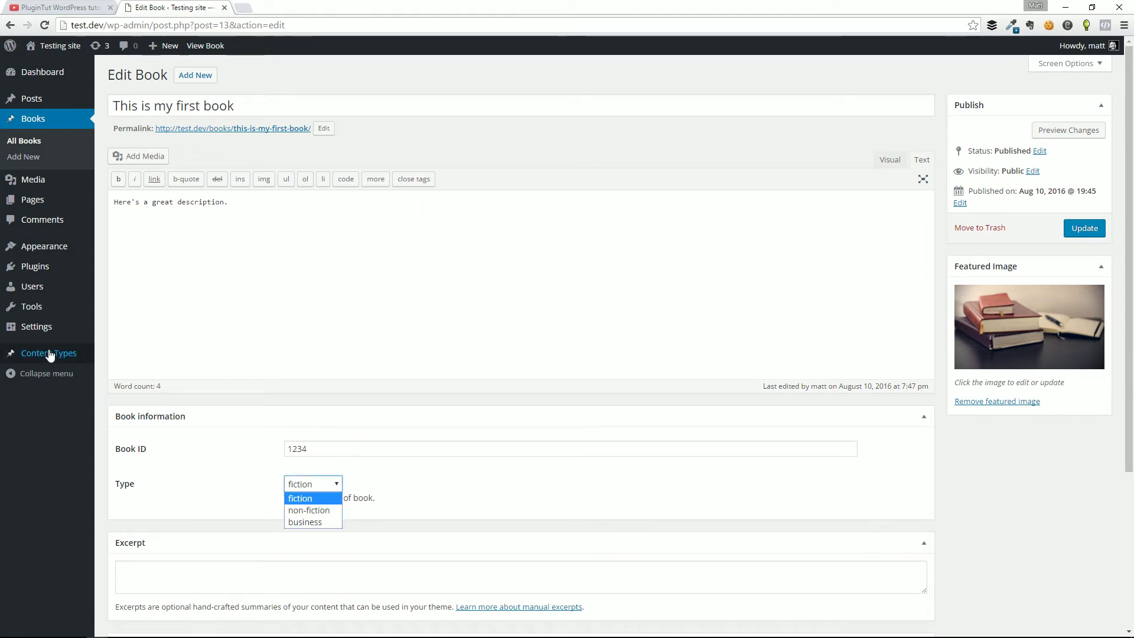
mouse_move(98, 365)
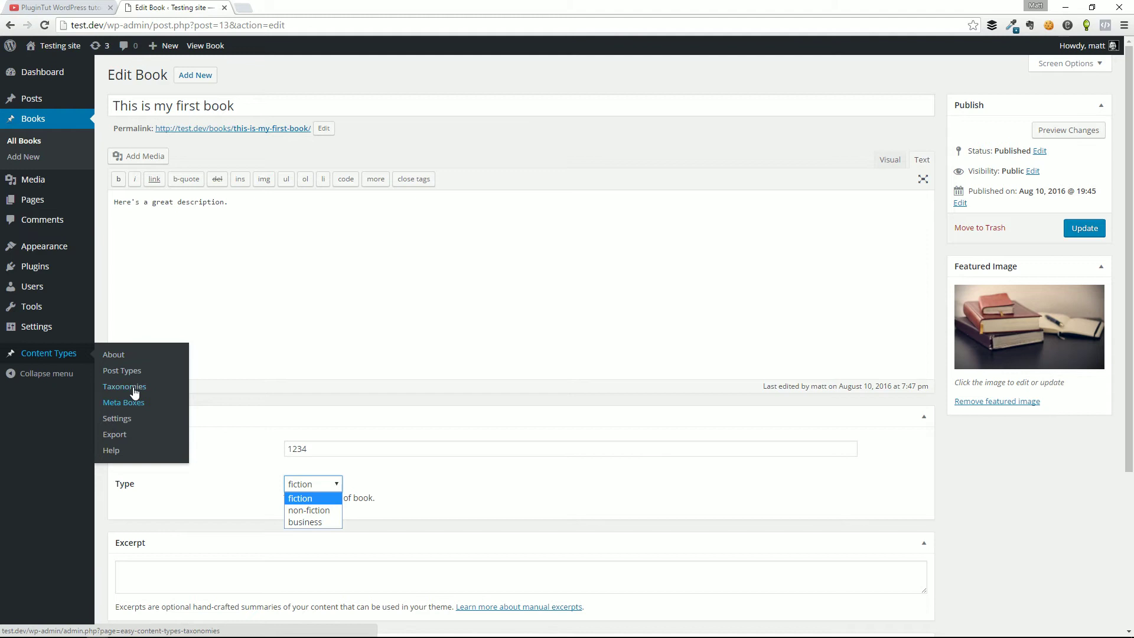
left_click(250, 476)
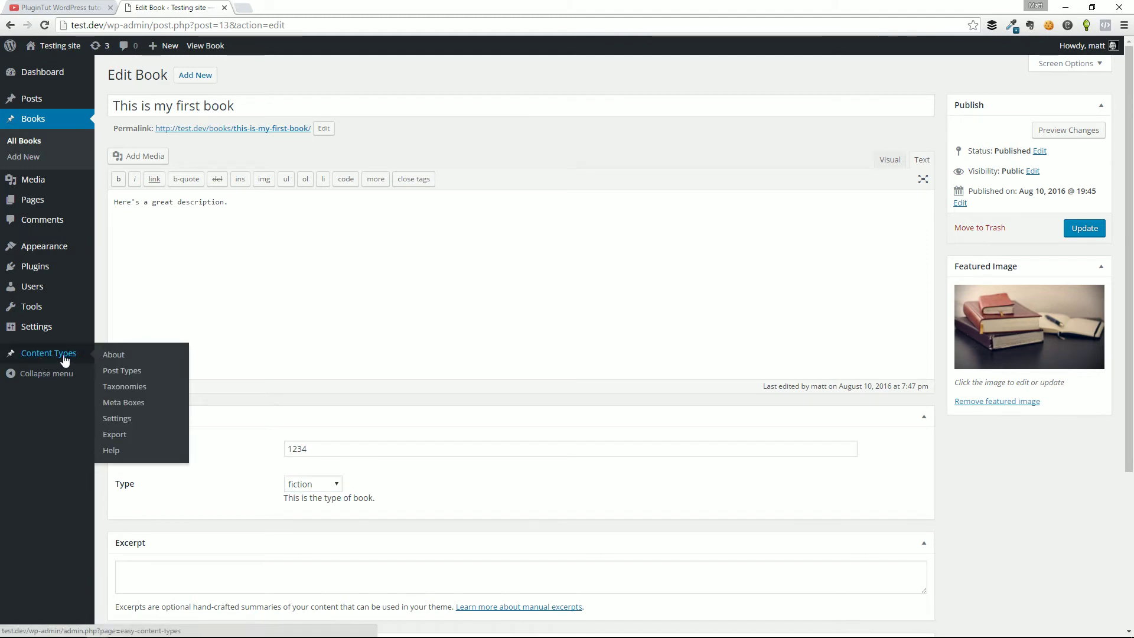
left_click(324, 486)
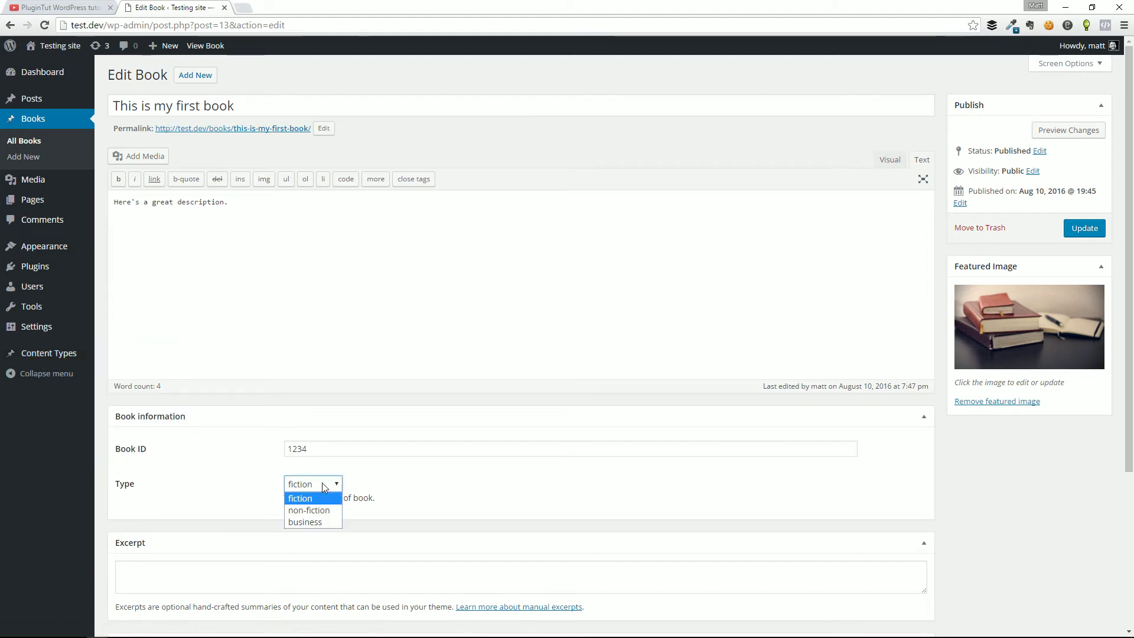
left_click(310, 522)
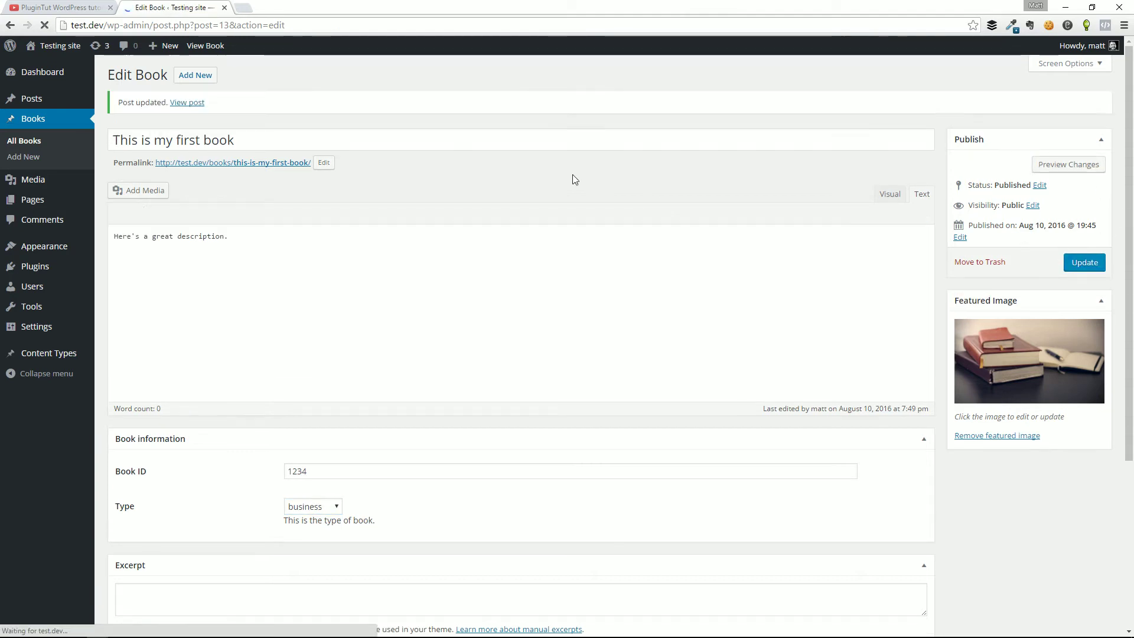
Step: View the published book page, then return to the admin dashboard
left_click(267, 163)
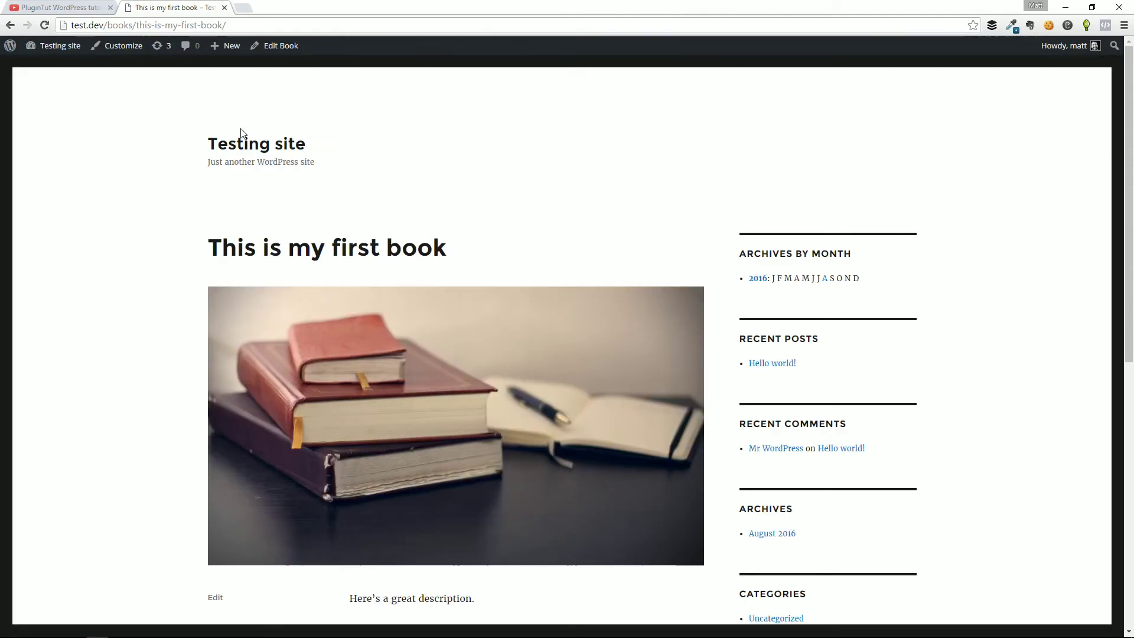
scroll(384, 236, "down", 7)
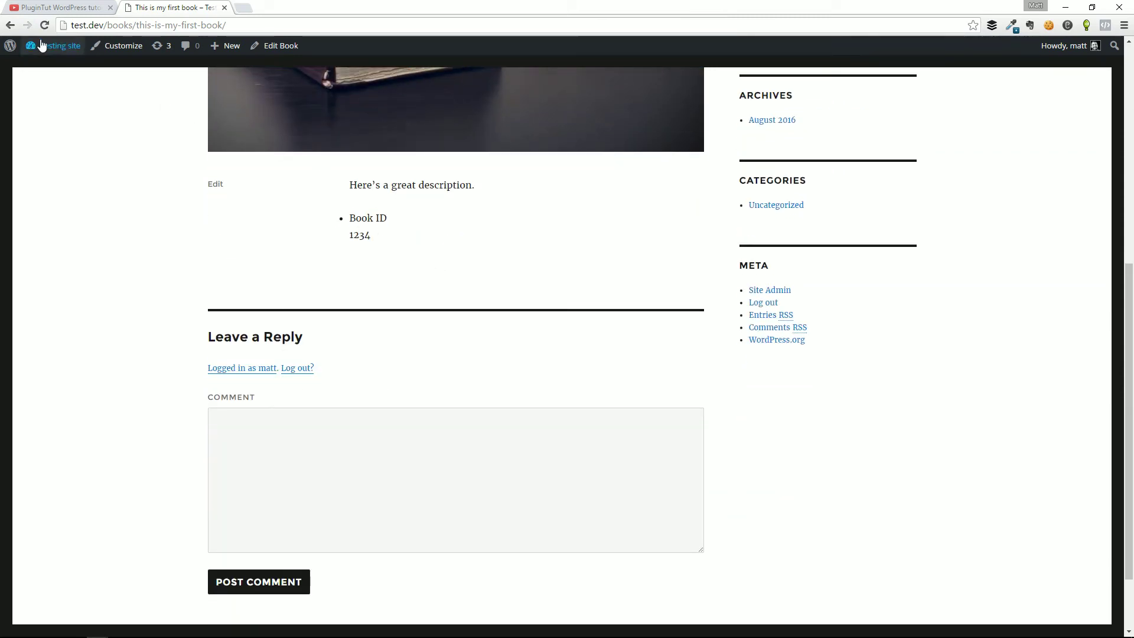
mouse_move(36, 48)
left_click(54, 67)
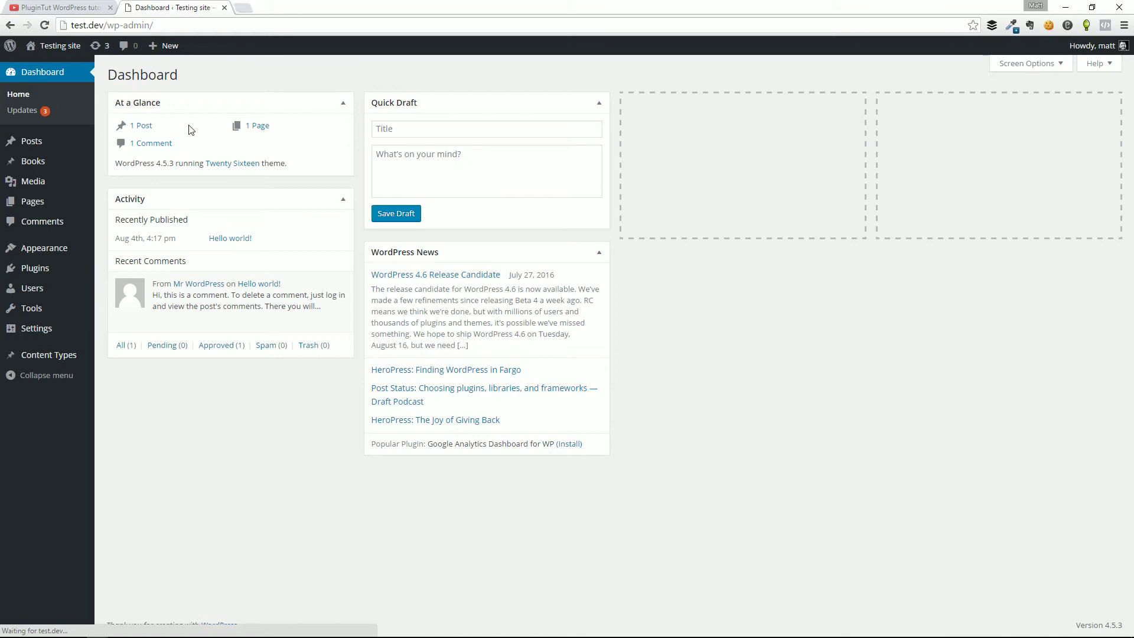
Step: Save the Easy Content Types automatic display settings, then go to the All Books list
mouse_move(51, 357)
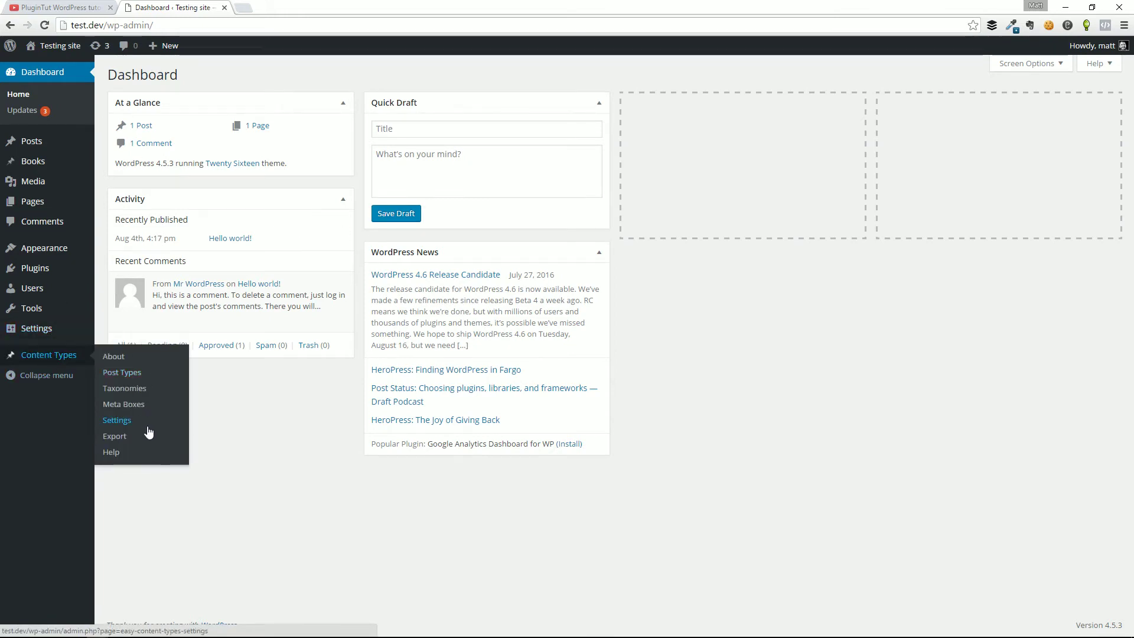
left_click(125, 422)
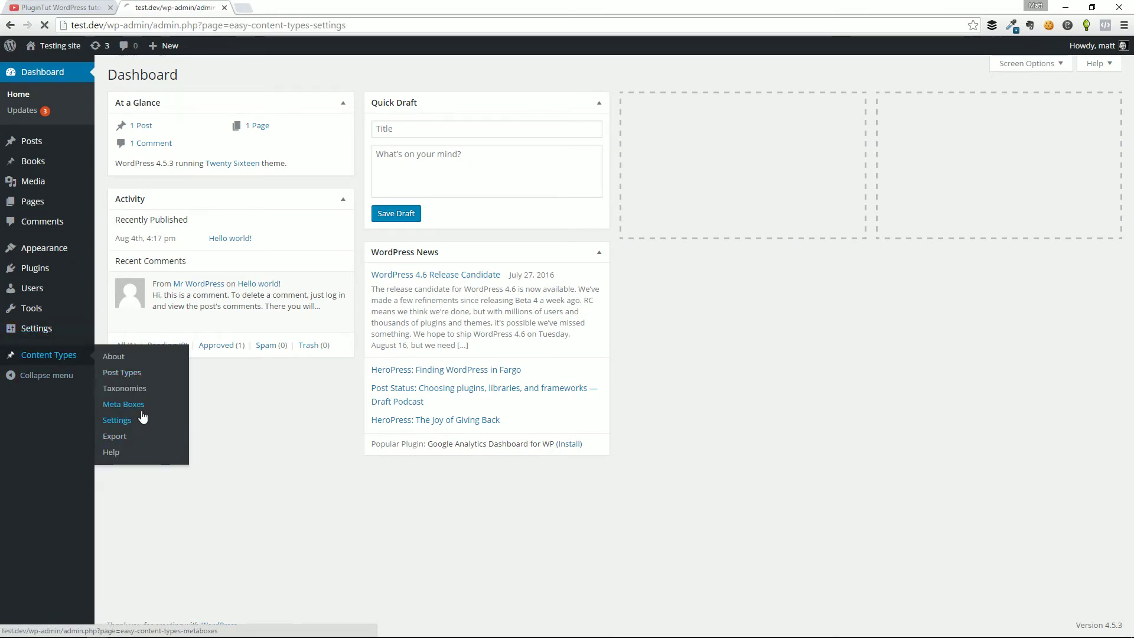
scroll(227, 424, "down", 11)
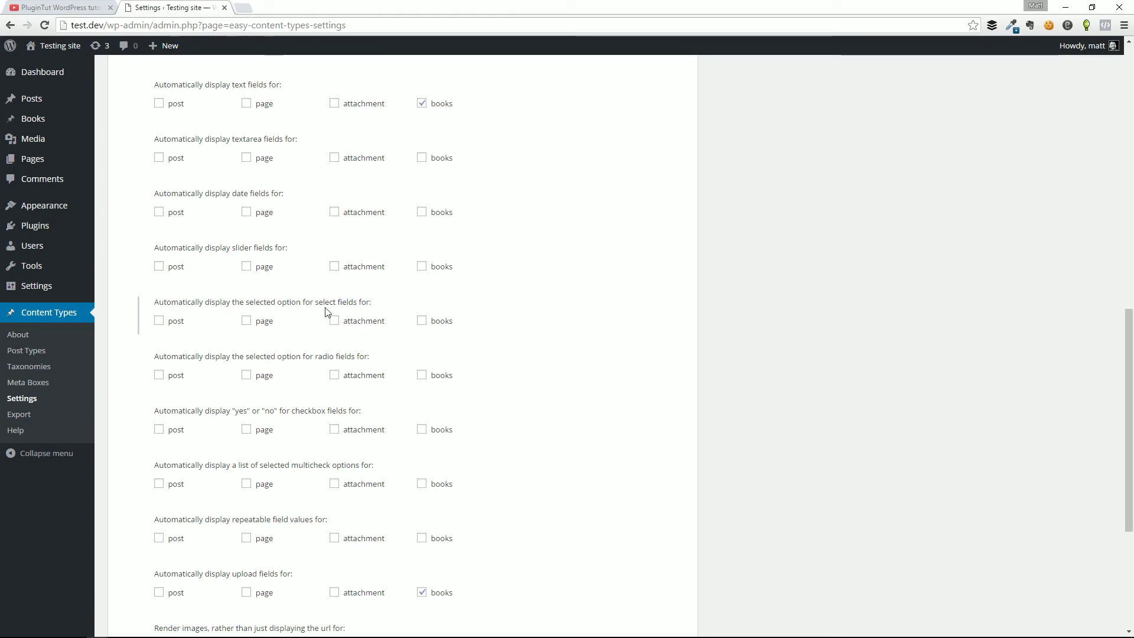
scroll(577, 387, "down", 5)
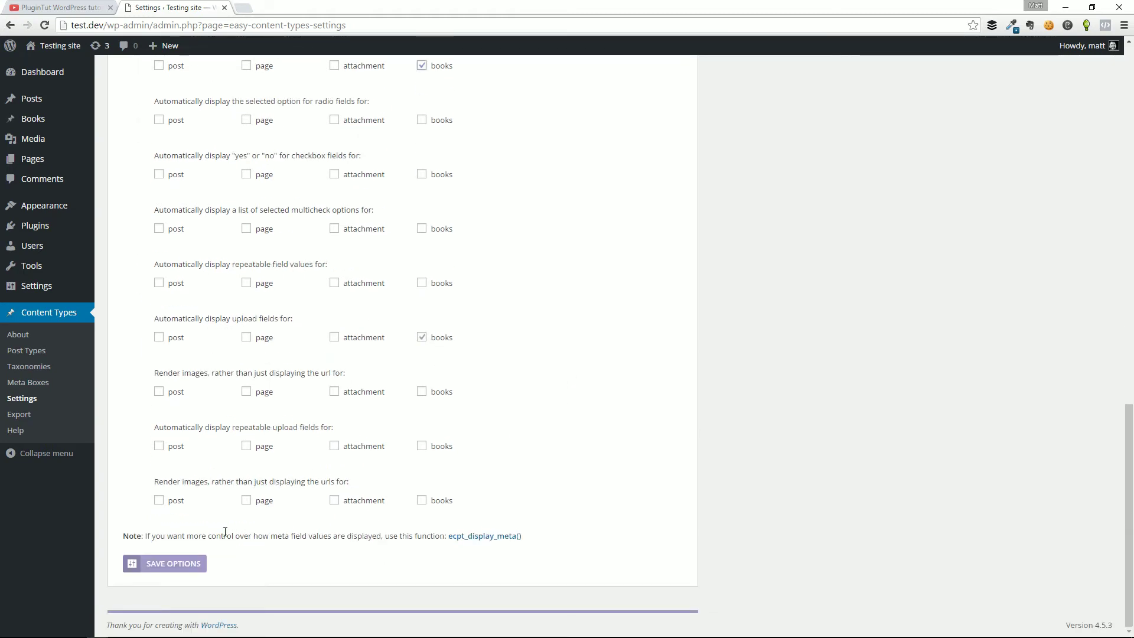
left_click(168, 565)
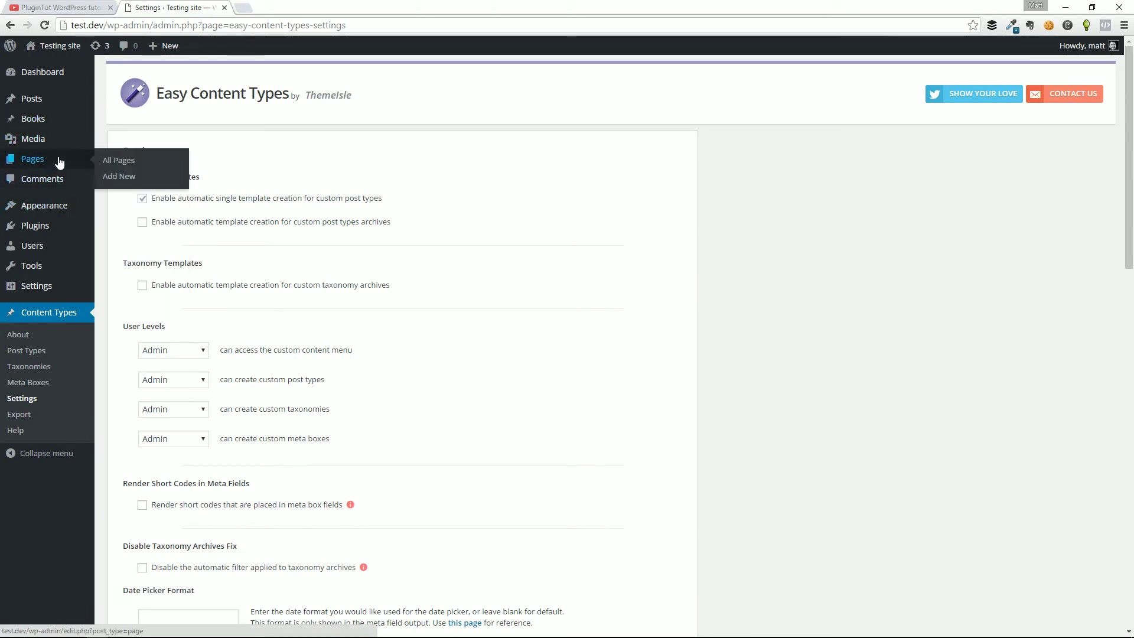
mouse_move(59, 124)
left_click(142, 120)
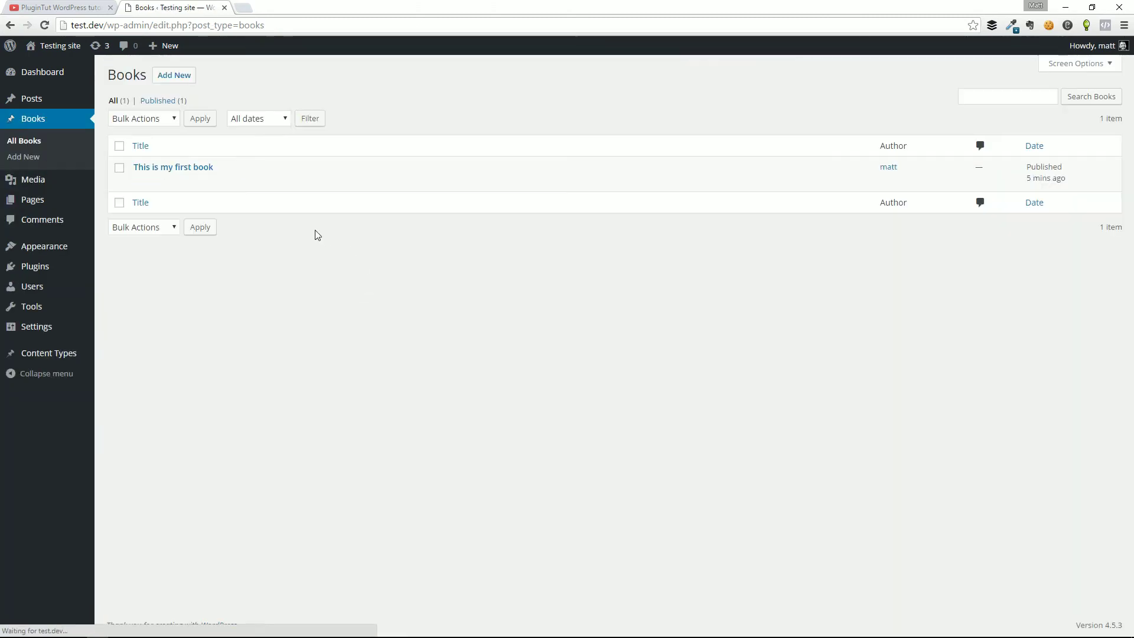
Step: Check the book's public page shows Book ID 1234 and Type business, then return to the Dashboard
left_click(235, 180)
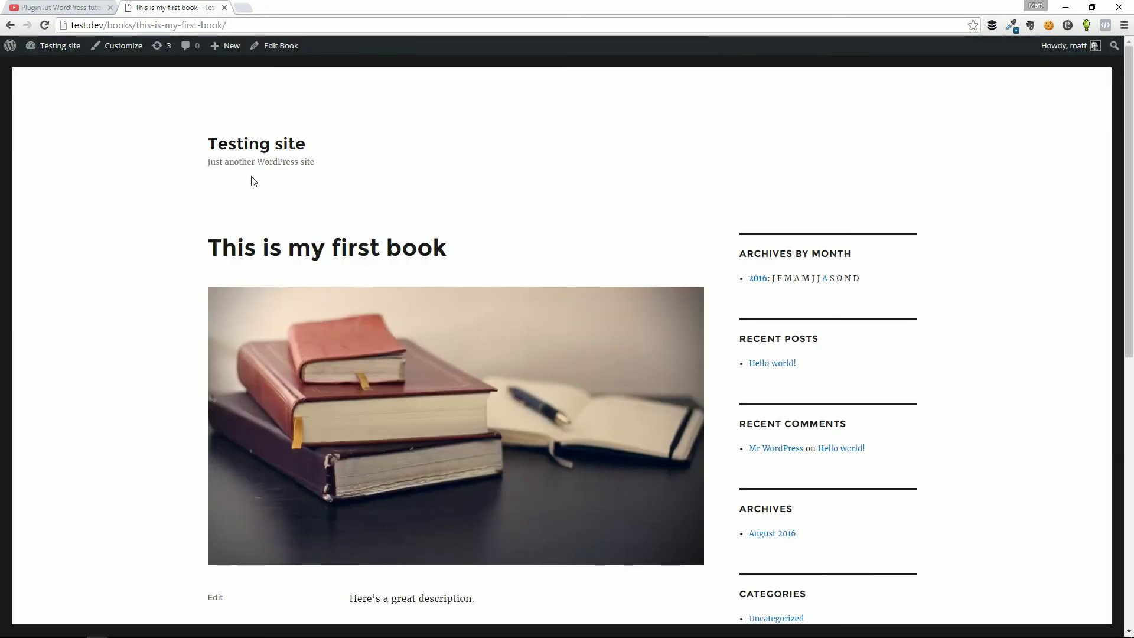
scroll(418, 292, "down", 4)
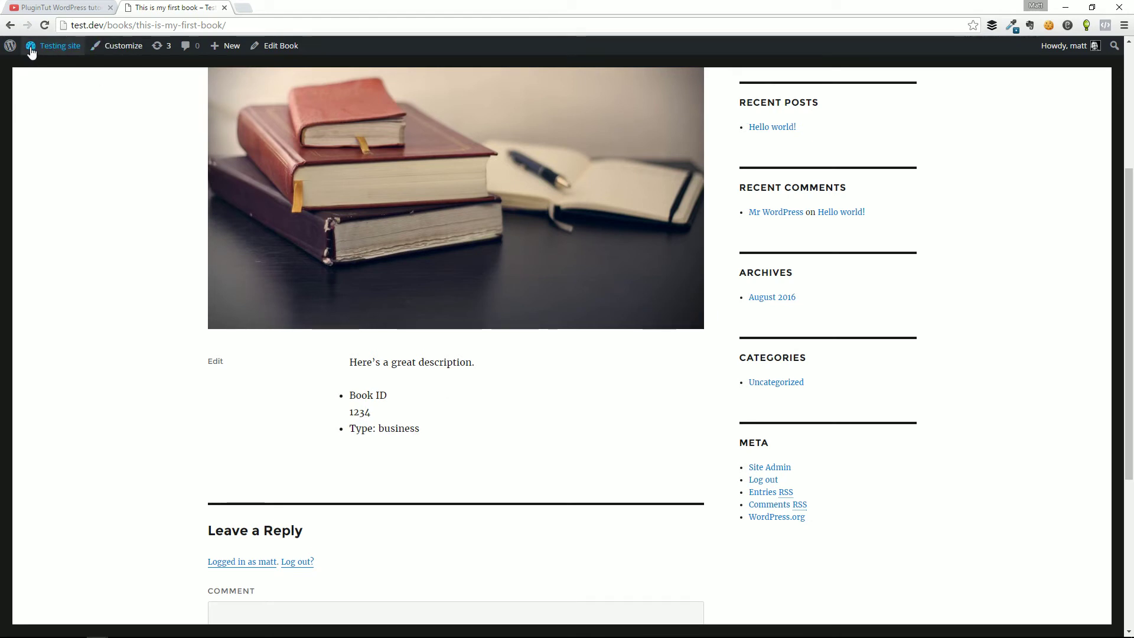
left_click(51, 73)
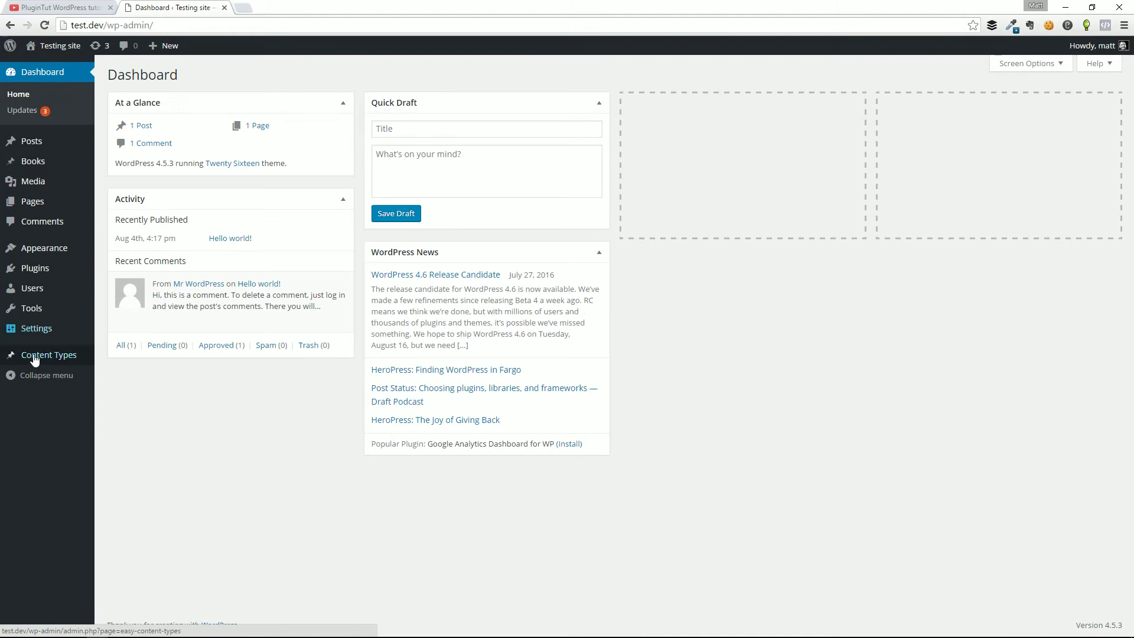
Step: Uncheck the Easy Content Types options that auto-display book meta values, and save the options
mouse_move(41, 355)
left_click(138, 423)
scroll(426, 413, "down", 15)
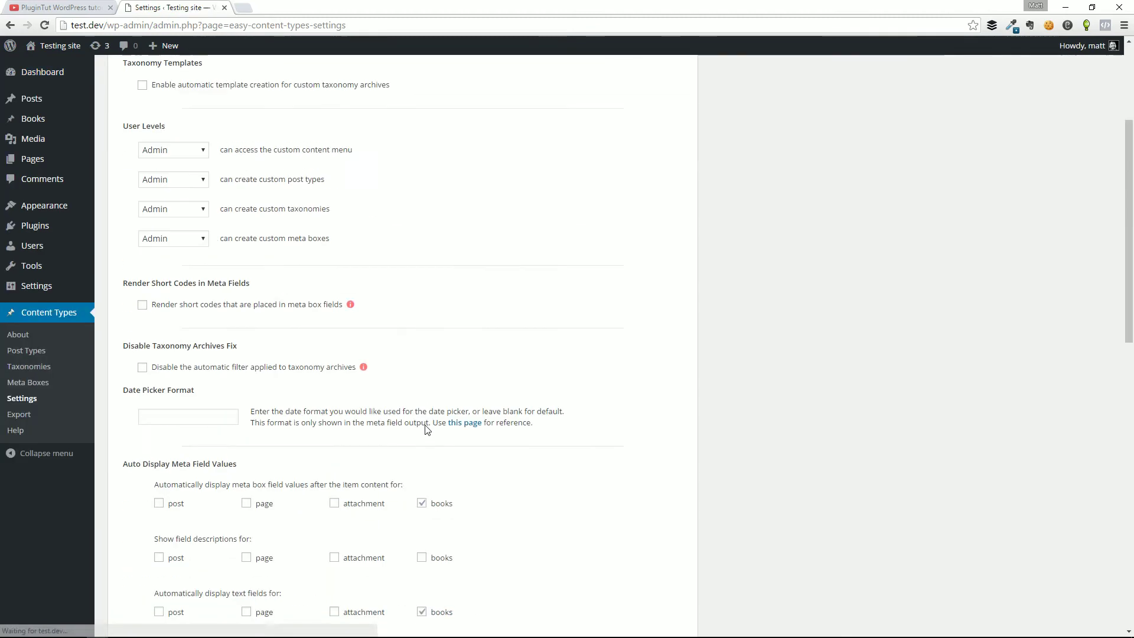
left_click(421, 321)
scroll(425, 324, "up", 5)
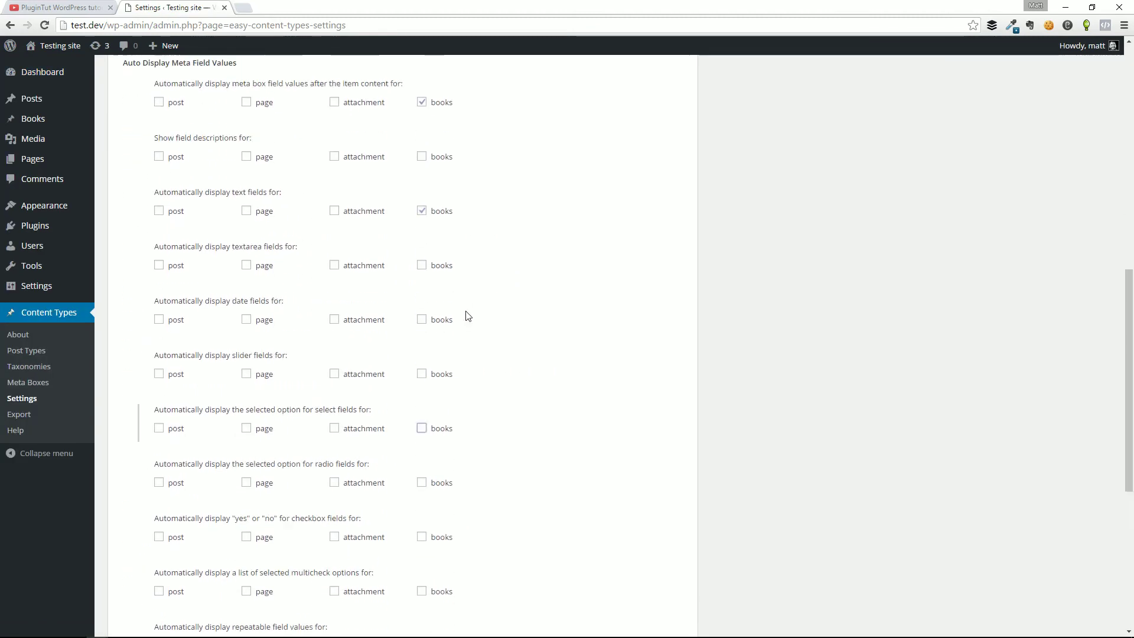
left_click(421, 398)
left_click(421, 290)
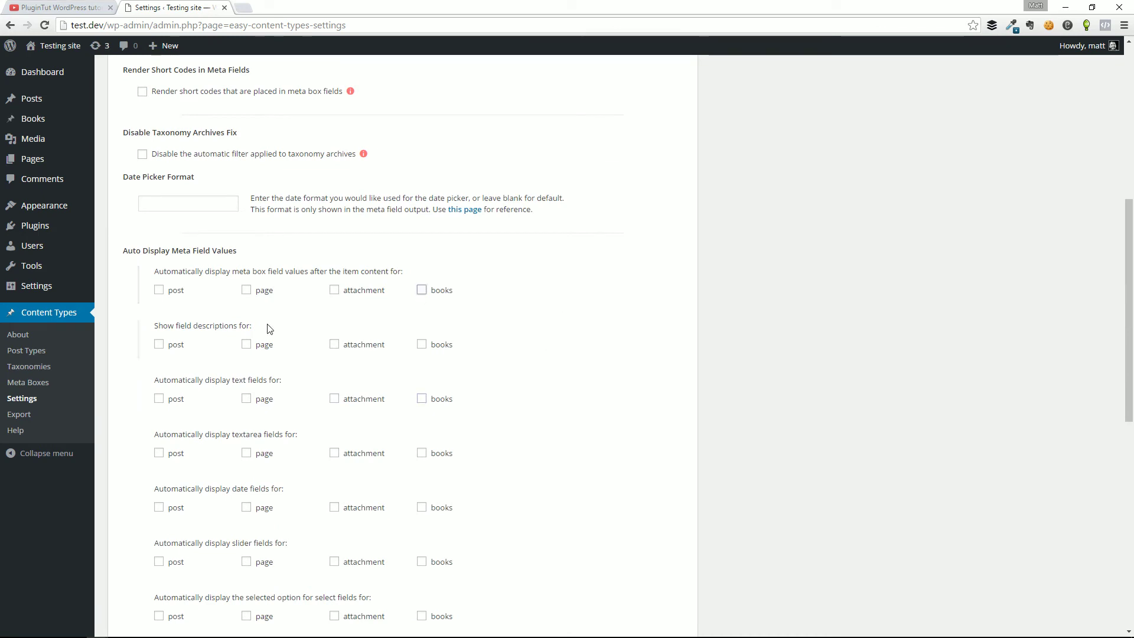
scroll(195, 413, "down", 9)
left_click(170, 562)
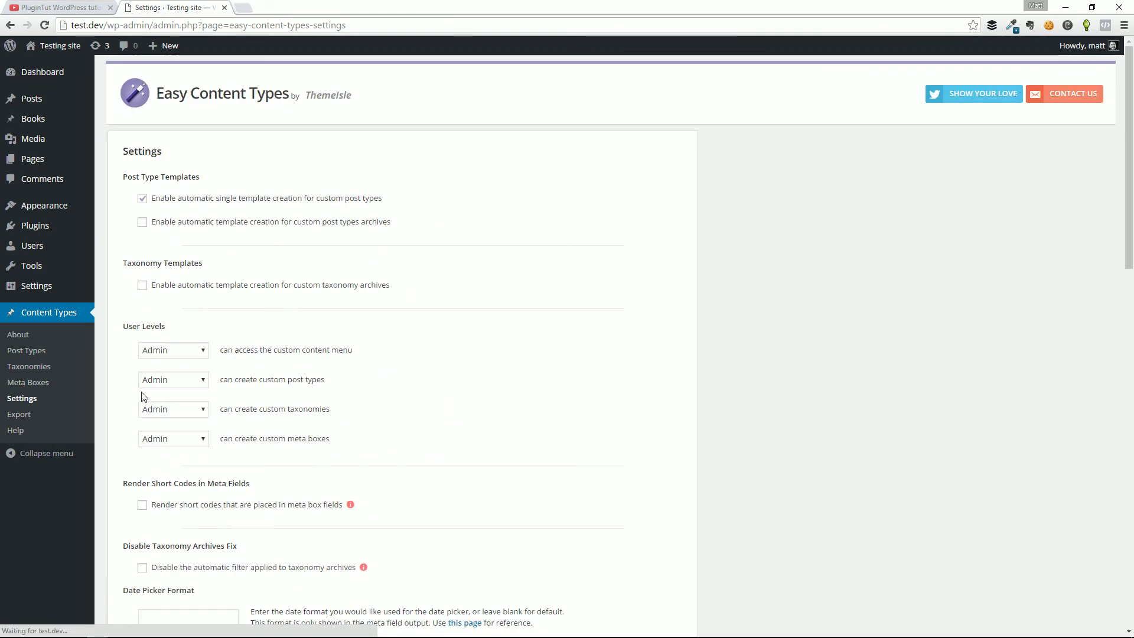
Step: Open the Book information meta box fields and select the [ecpt_field id="bookid"] shortcode
left_click(52, 383)
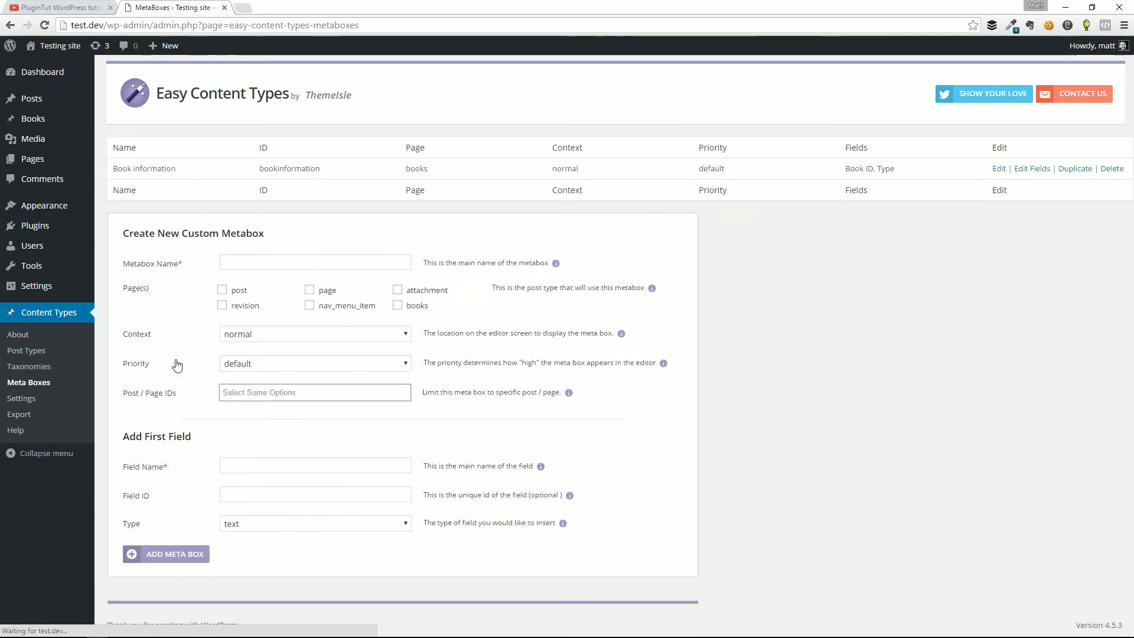
left_click(1029, 172)
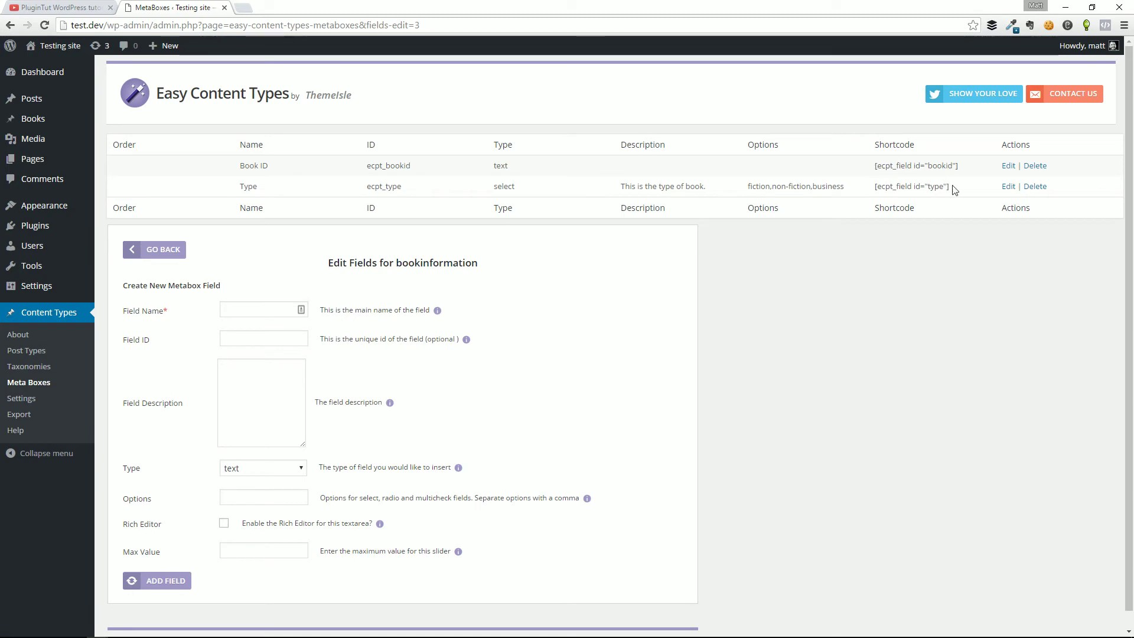
triple_click(954, 189)
left_click_drag(875, 166, 965, 167)
key("ctrl+c")
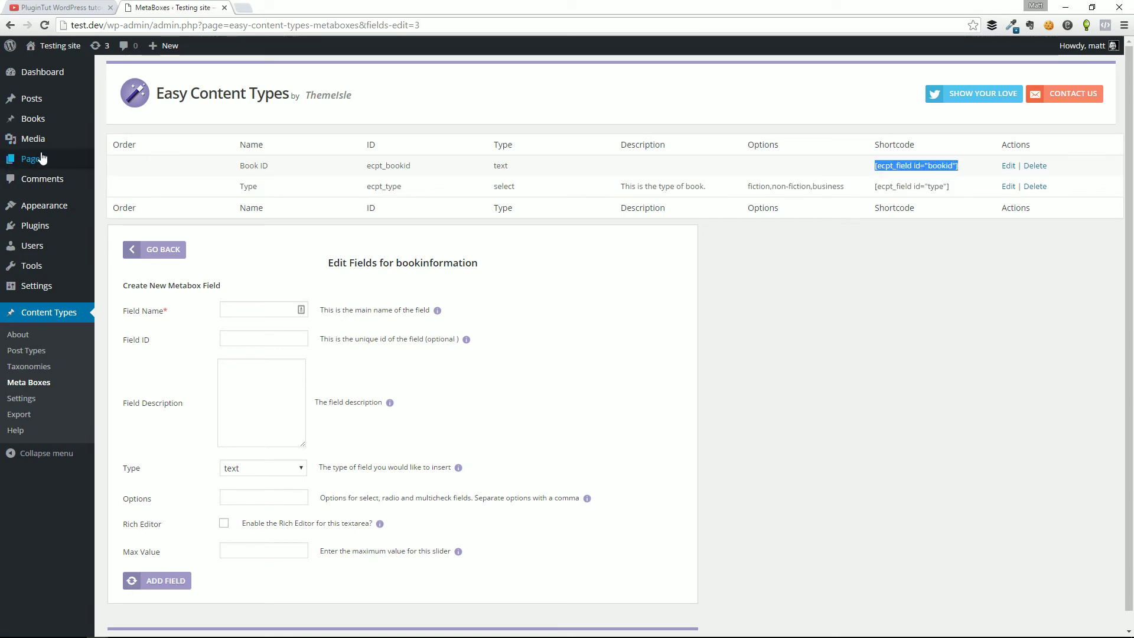
Step: Add the bookid shortcode and a second copy changed to type to the book's content, and update
mouse_move(56, 119)
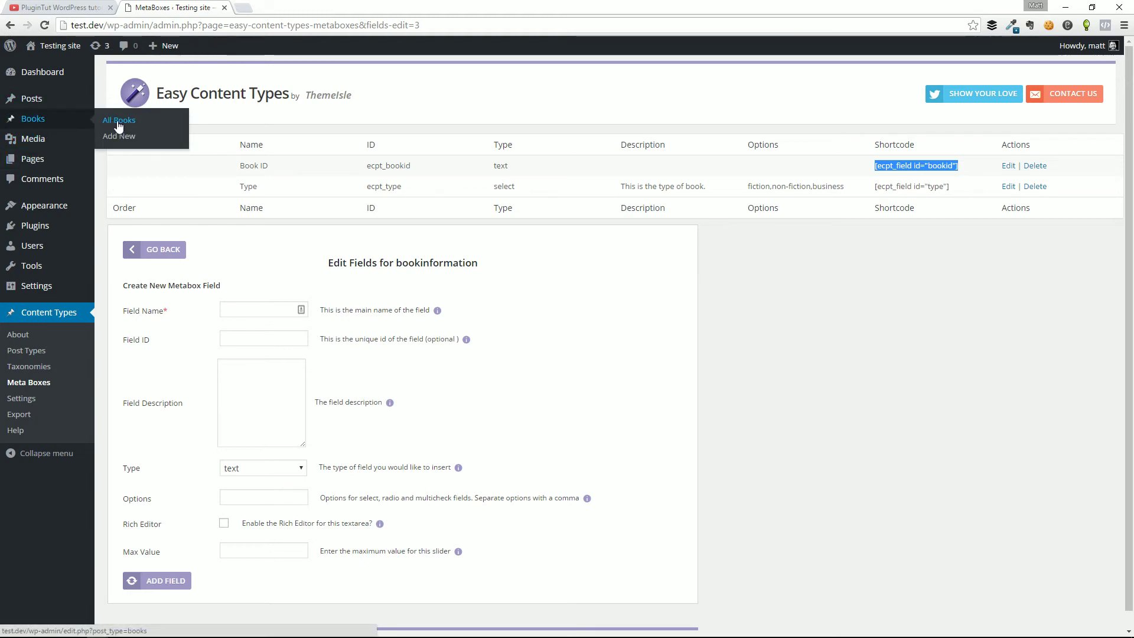
left_click(119, 126, "ctrl+shift")
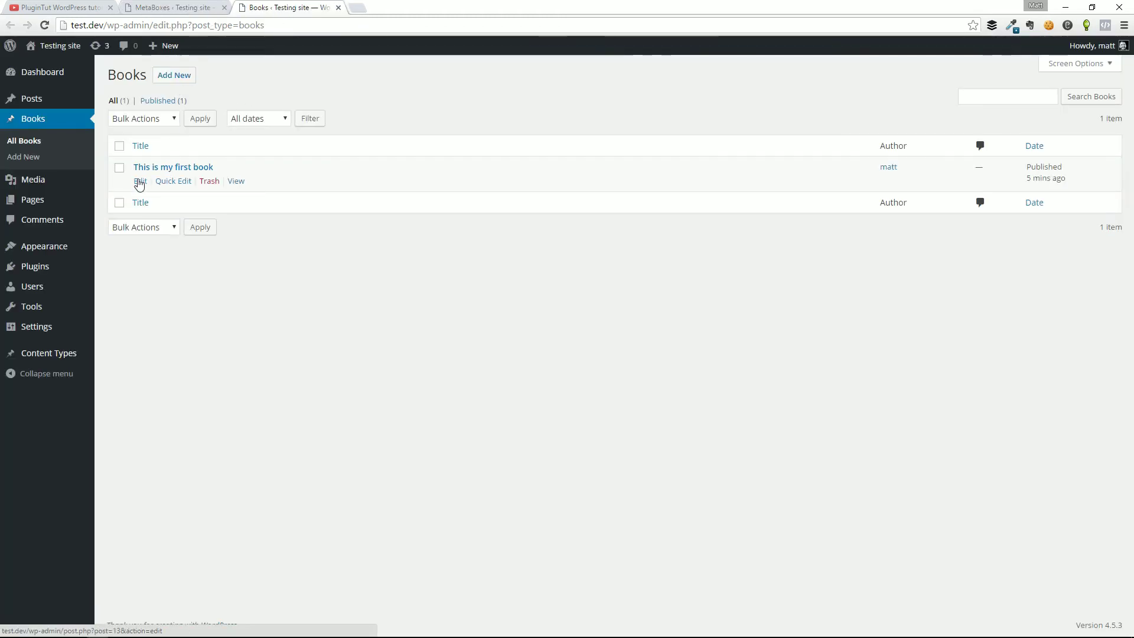
left_click(140, 181)
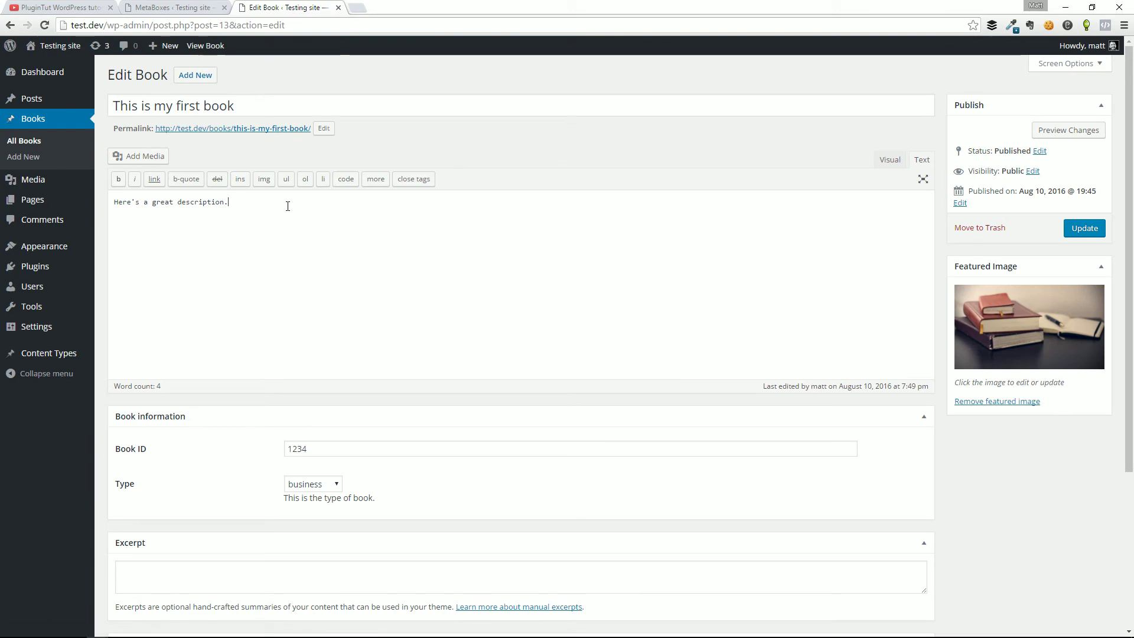
left_click(288, 205)
key("Return")
key("Return")
key("ctrl+v")
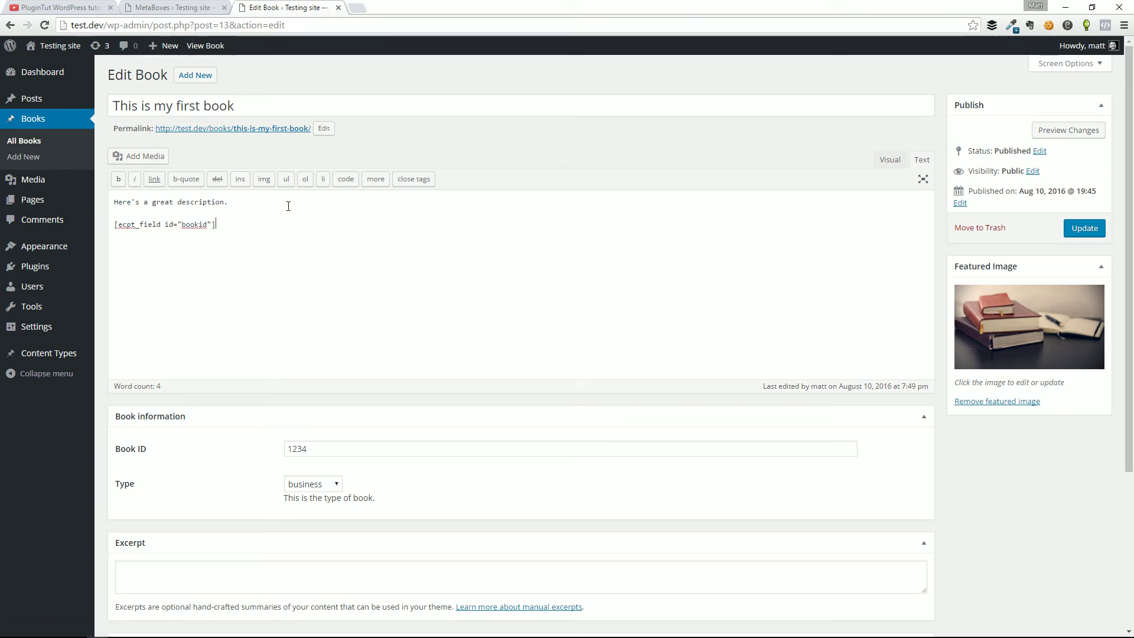
key("Return")
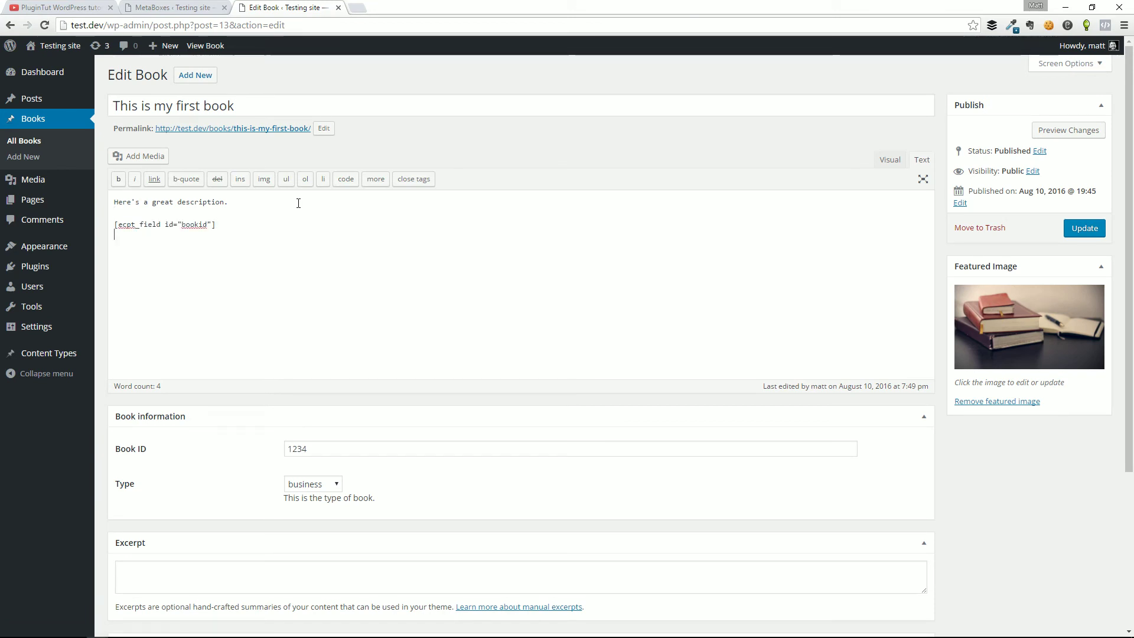
key("ctrl+v")
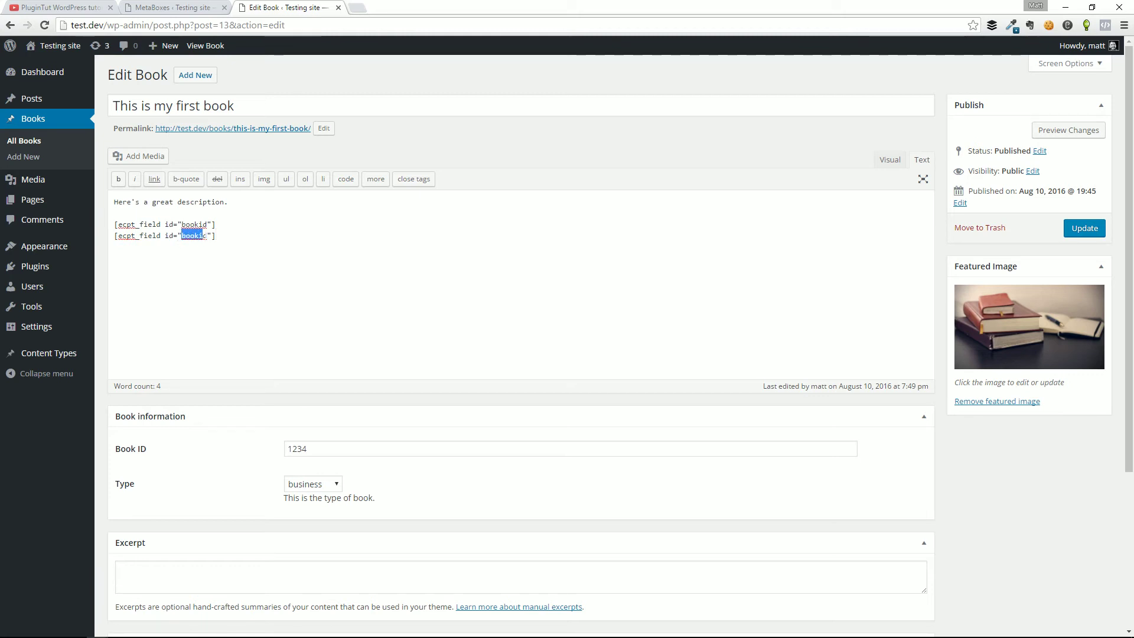
type("type")
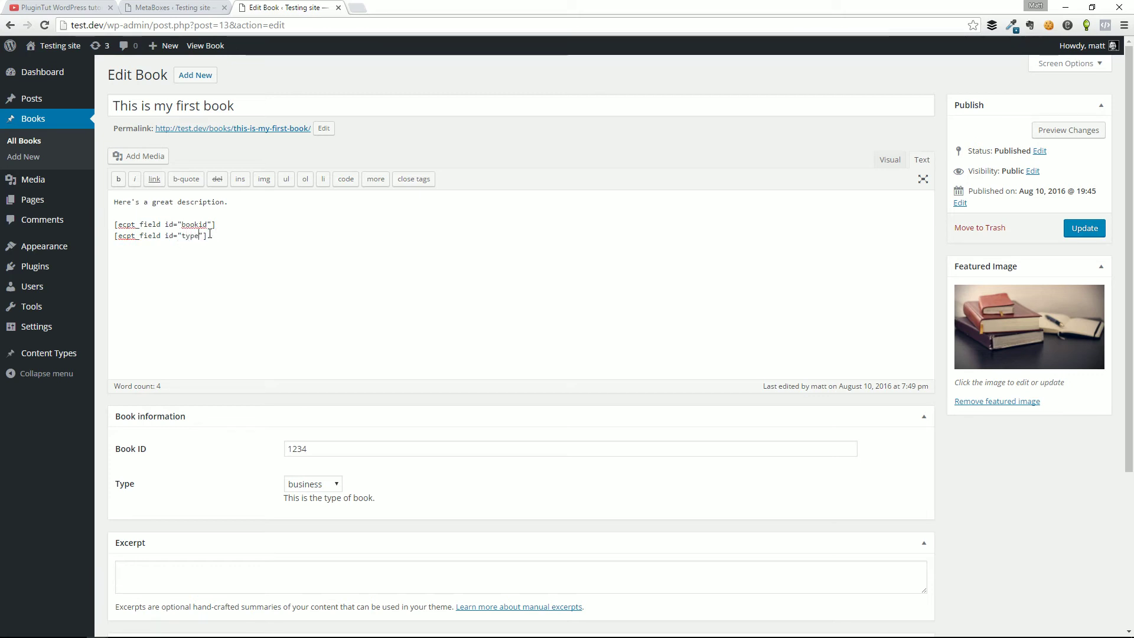
left_click(1085, 228)
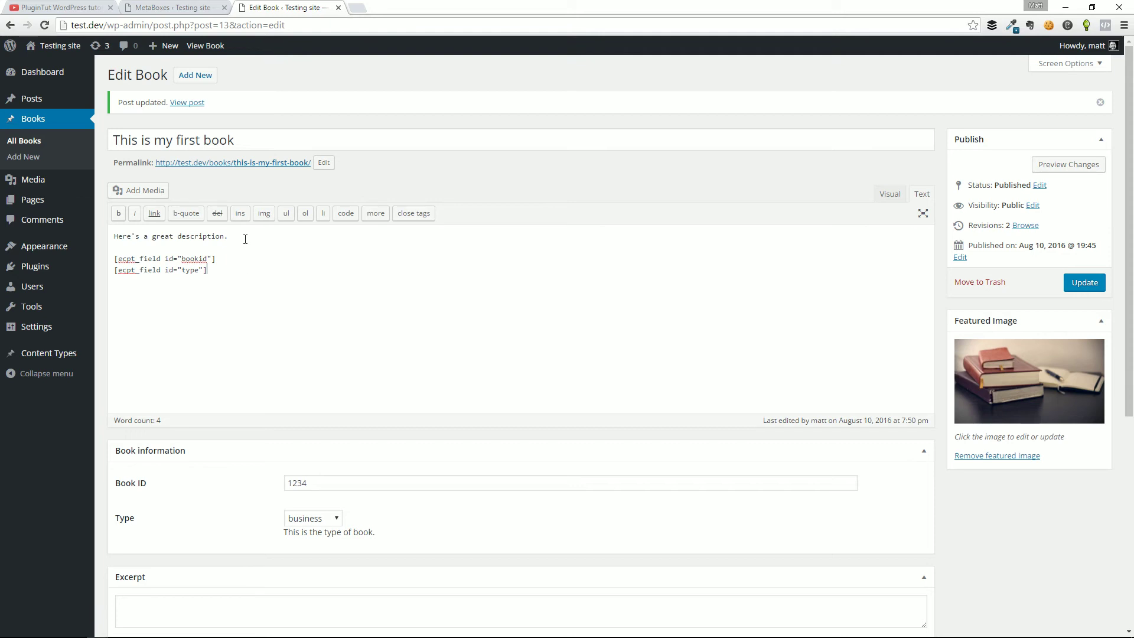
Step: Pad the content after the type shortcode with repeated copies of the description sentence, and update
left_click_drag(229, 236, 101, 230)
key("ctrl+c")
left_click(281, 293)
key("ctrl+v")
key("ctrl+v")
key("ctrl+v")
key("ctrl+v")
key("ctrl+v")
key("ctrl+v")
key("ctrl+v")
key("ctrl+v")
key("ctrl+v")
key("ctrl+v")
key("ctrl+v")
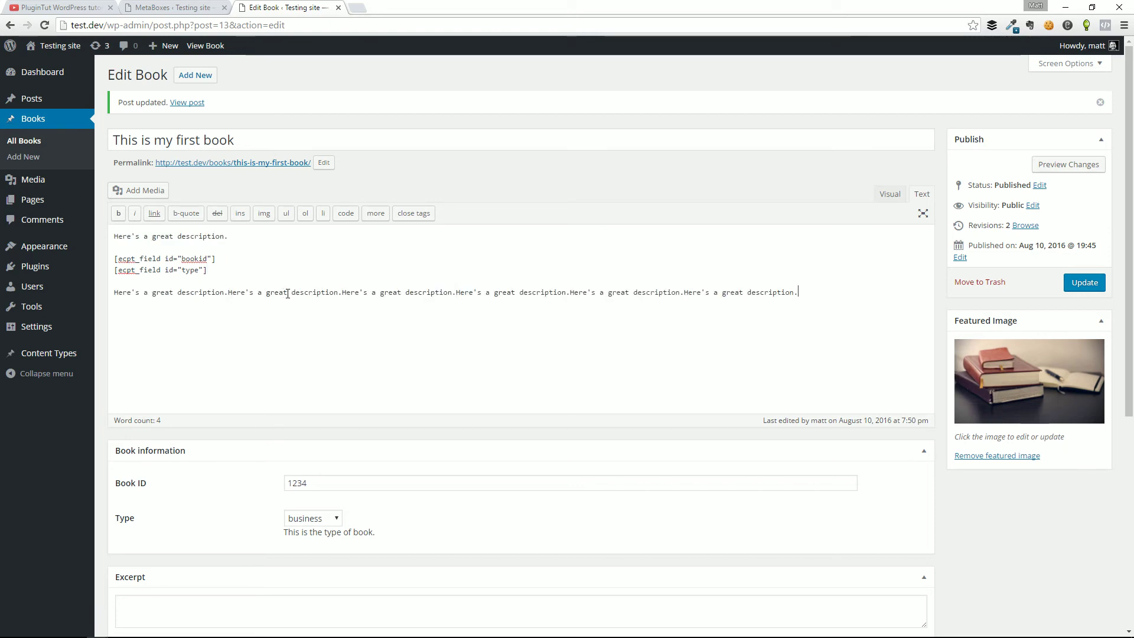
key("ctrl+v")
left_click(1085, 283)
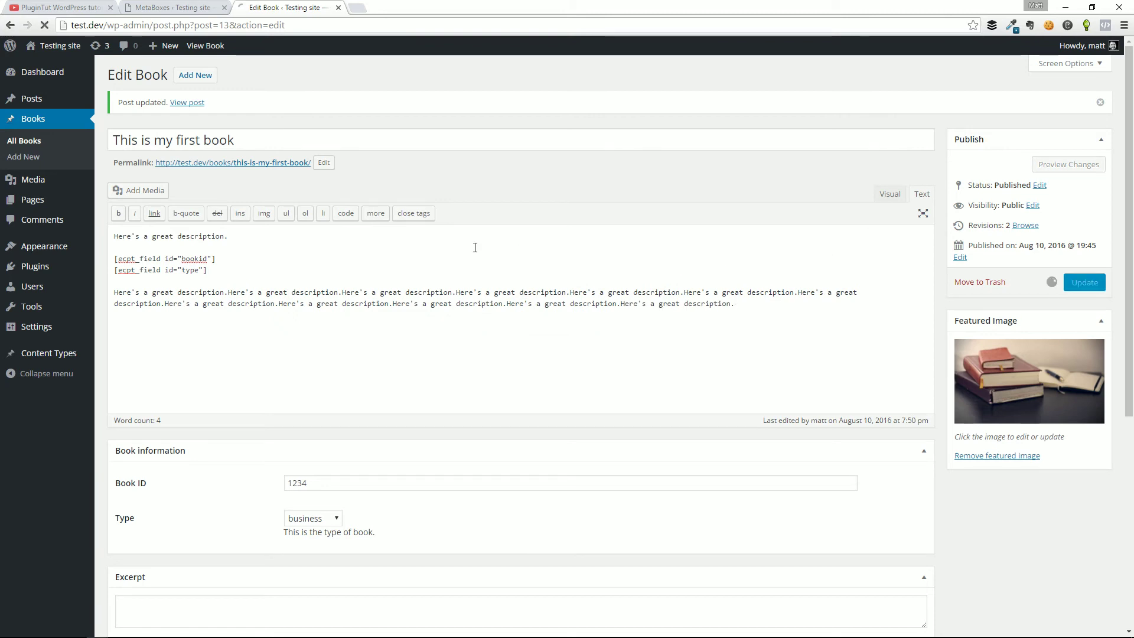
Step: View the updated book page and confirm 1234 and business appear between the description and repeated text
left_click(187, 103)
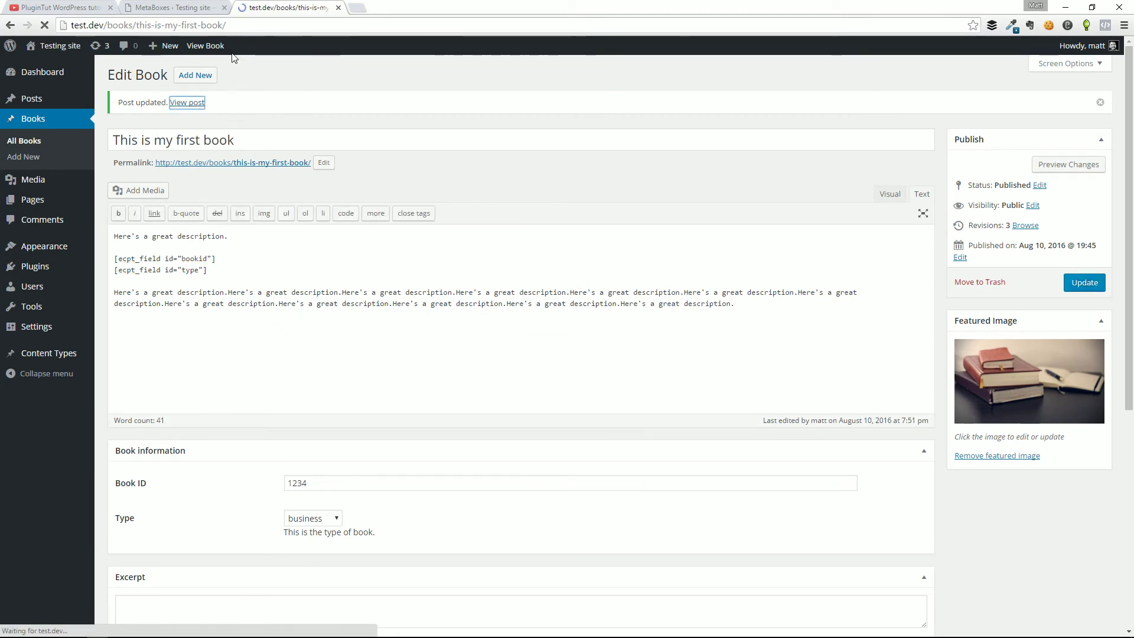
scroll(431, 265, "down", 4)
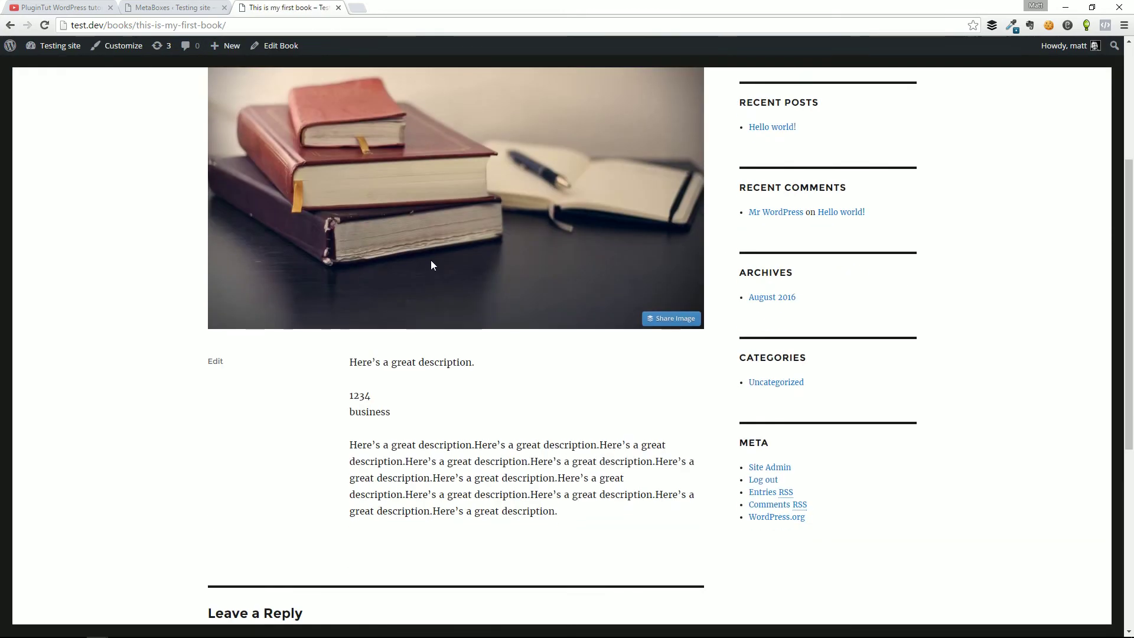
triple_click(363, 407)
left_click(392, 384)
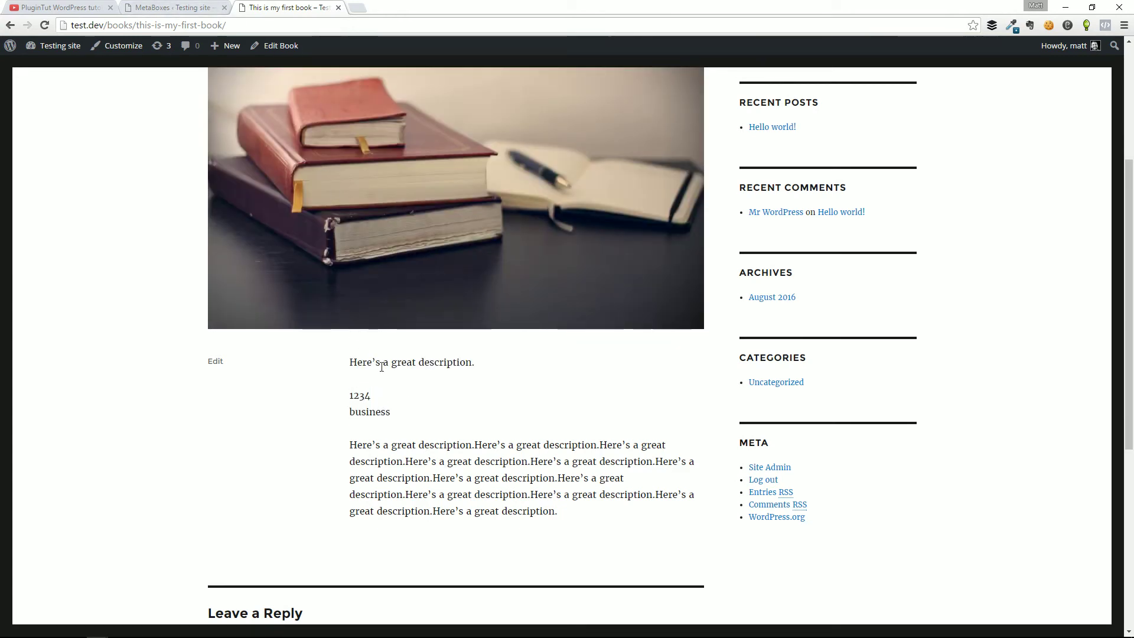
scroll(441, 389, "down", 2)
scroll(385, 322, "up", 3)
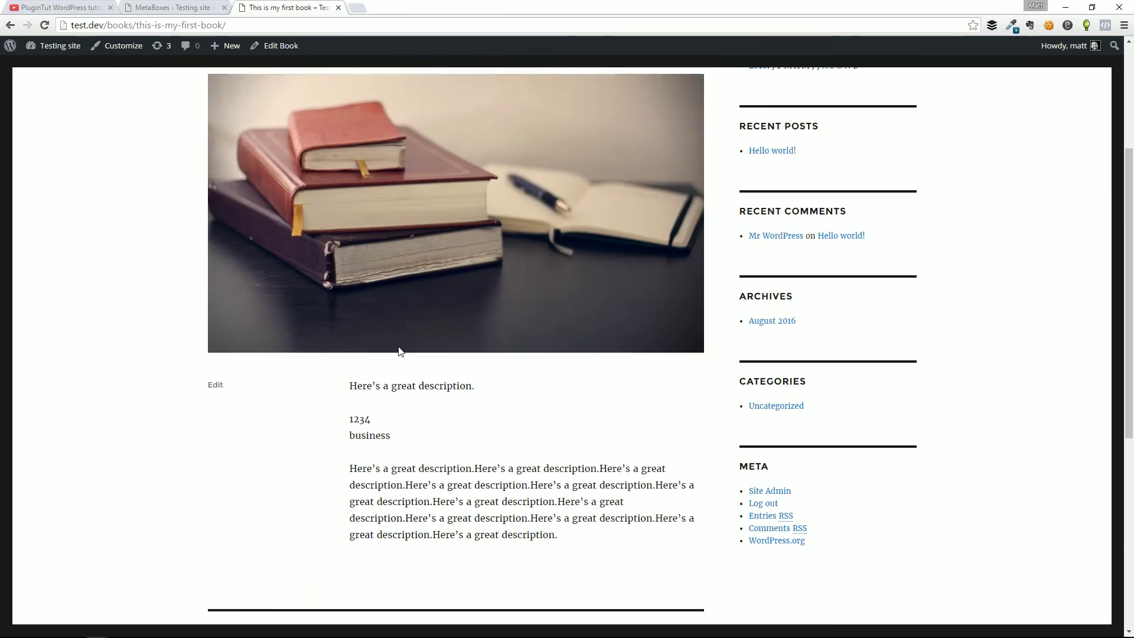
scroll(411, 442, "down", 2)
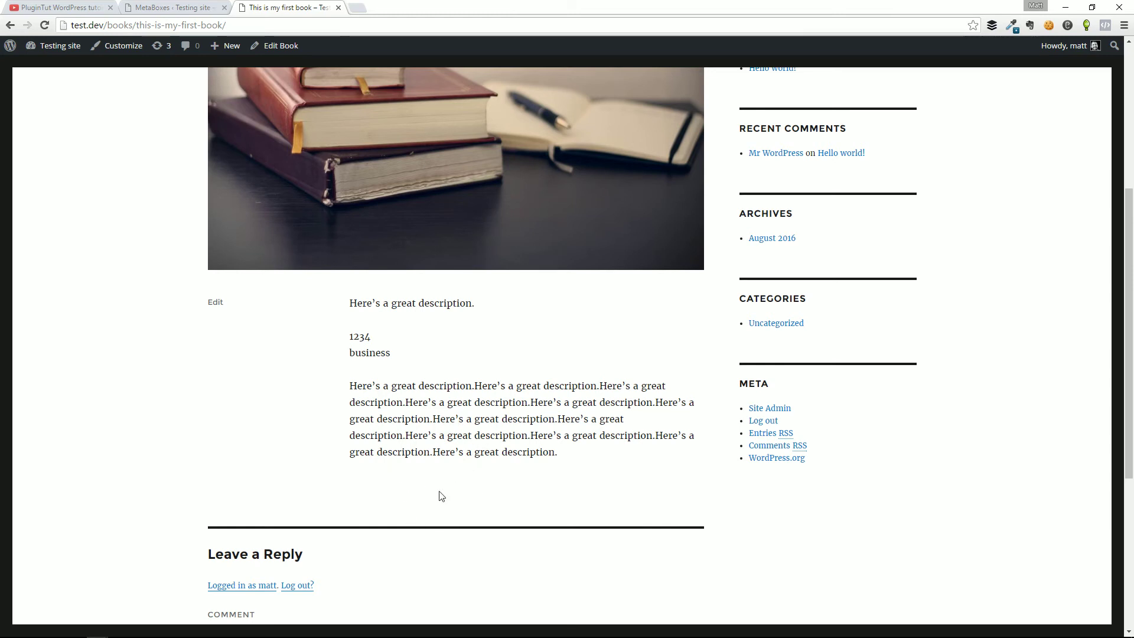
Step: Reopen the book editor and type 'Book id:' and 'Book type:' labels before the shortcodes
left_click(174, 7)
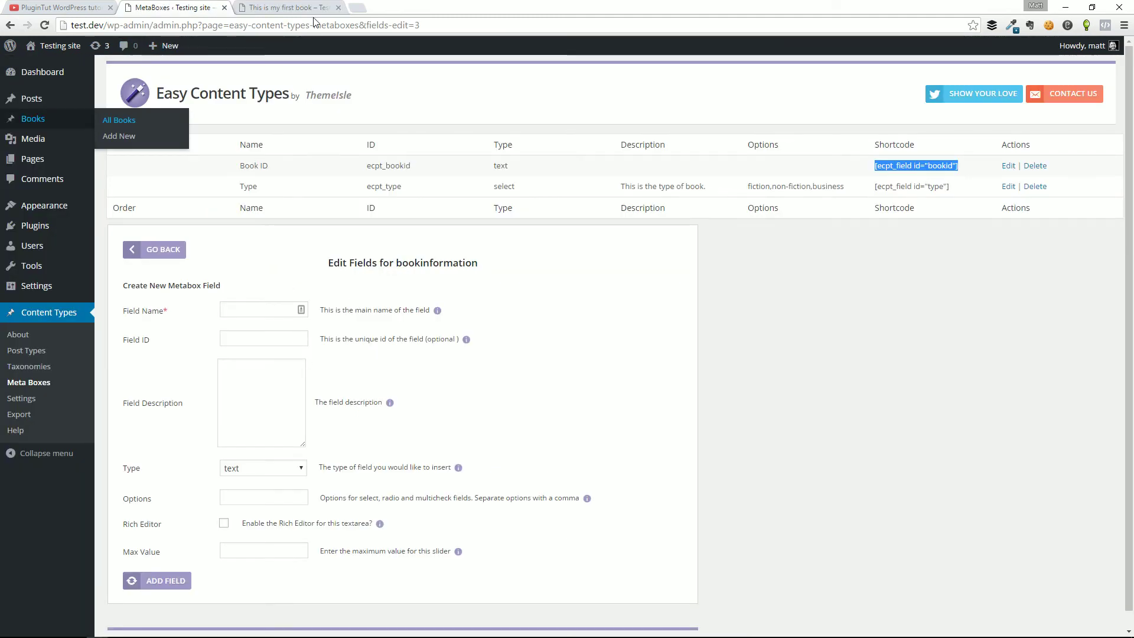
key("ctrl+Tab")
left_click(280, 47)
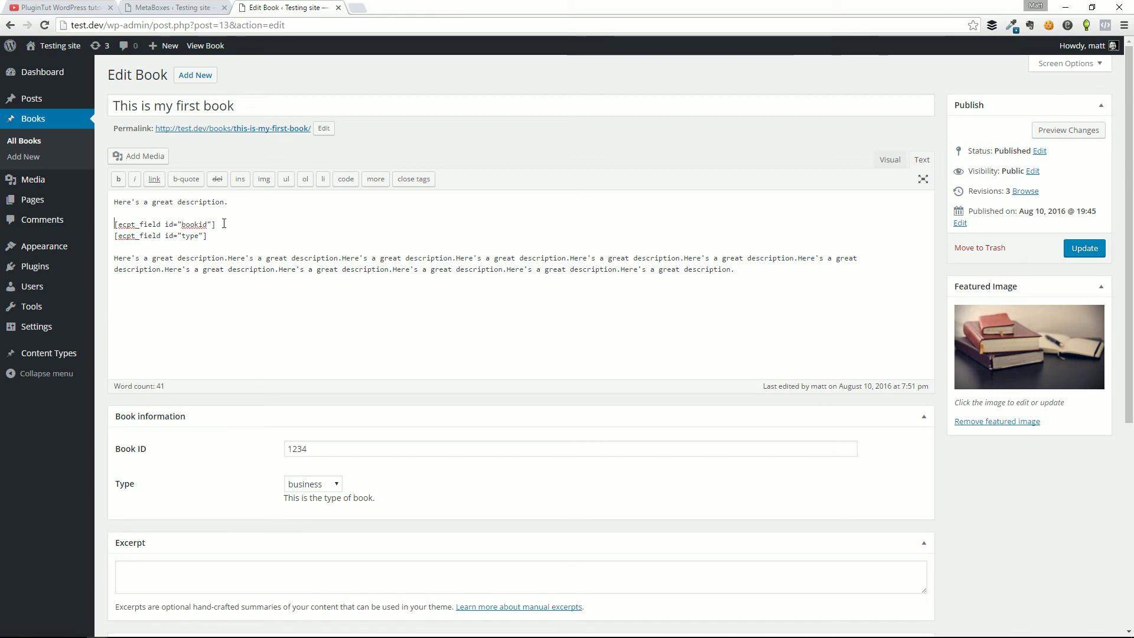
left_click(223, 224)
key("Home")
type("Book id:")
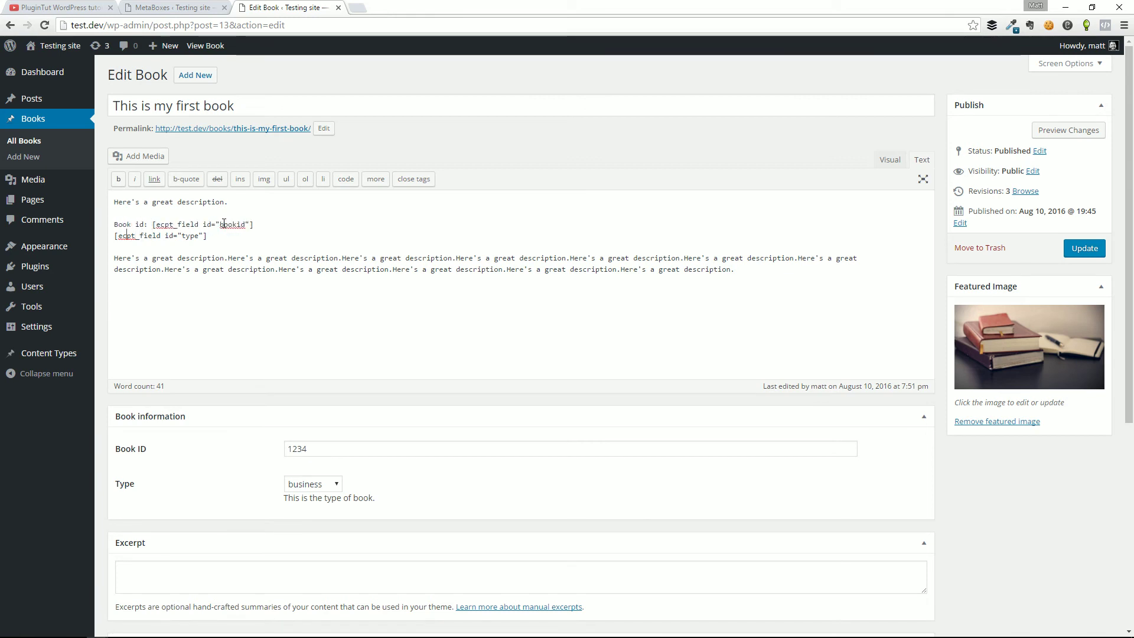
type("Book ")
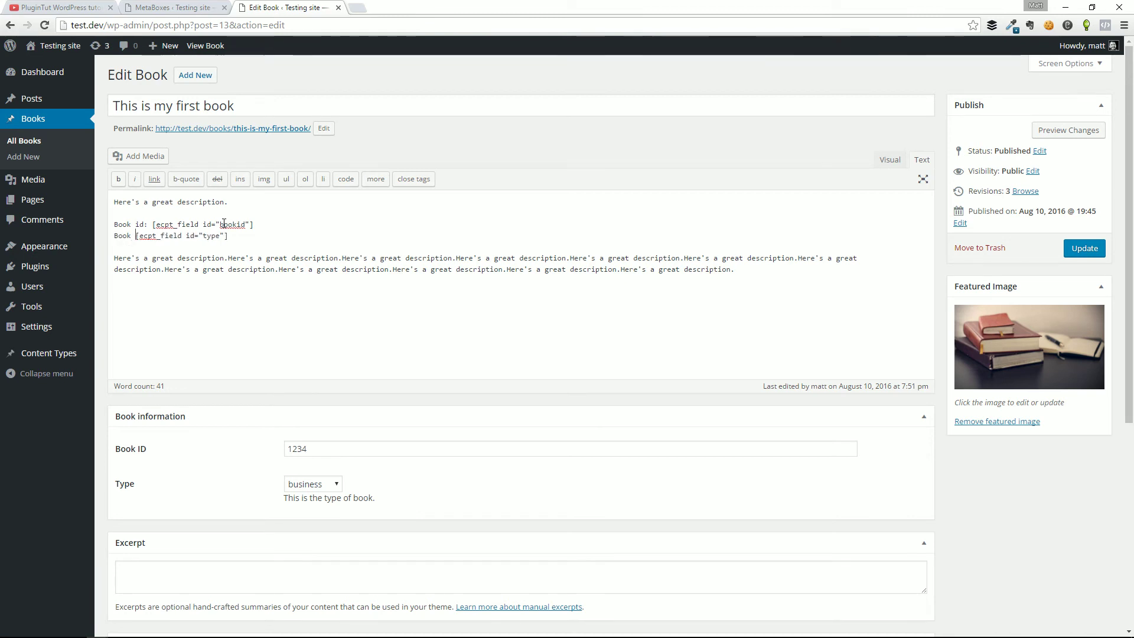
type("type:")
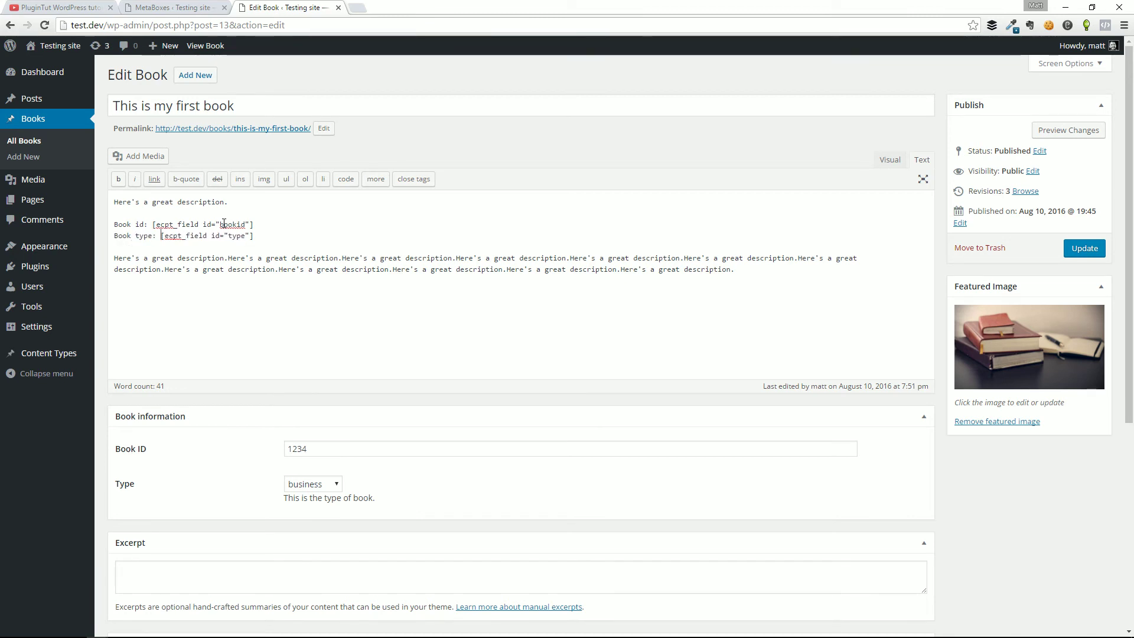
Step: Make the Book id: and Book type: labels bold in the visual editor and update the book
left_click(889, 160)
left_click_drag(170, 244, 132, 261)
left_click(120, 179)
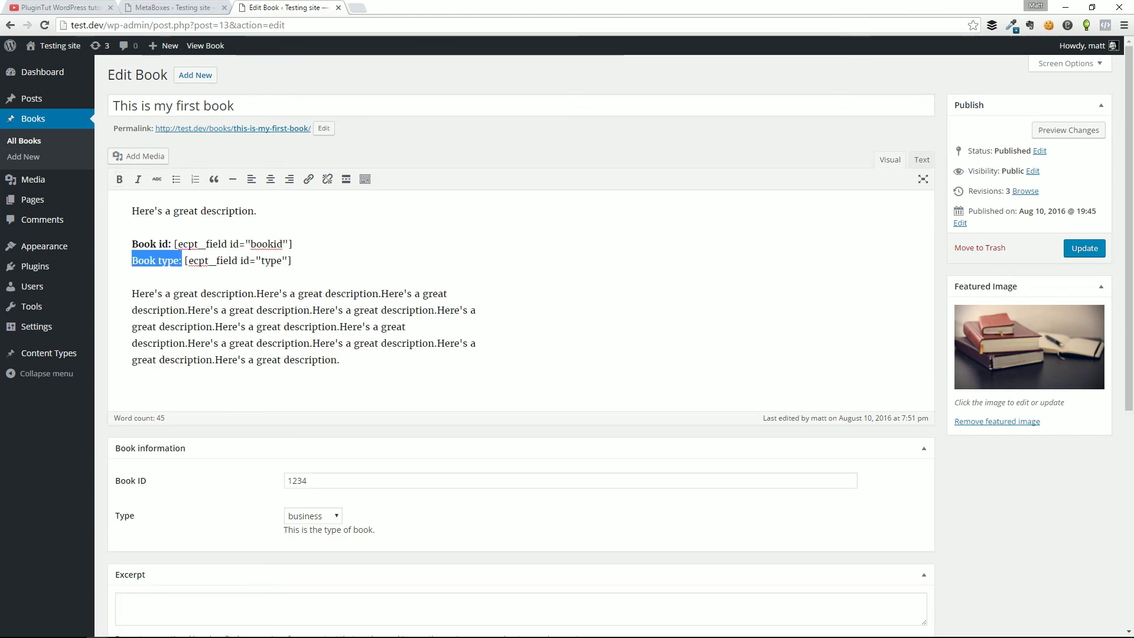
left_click(120, 179)
left_click(1081, 248)
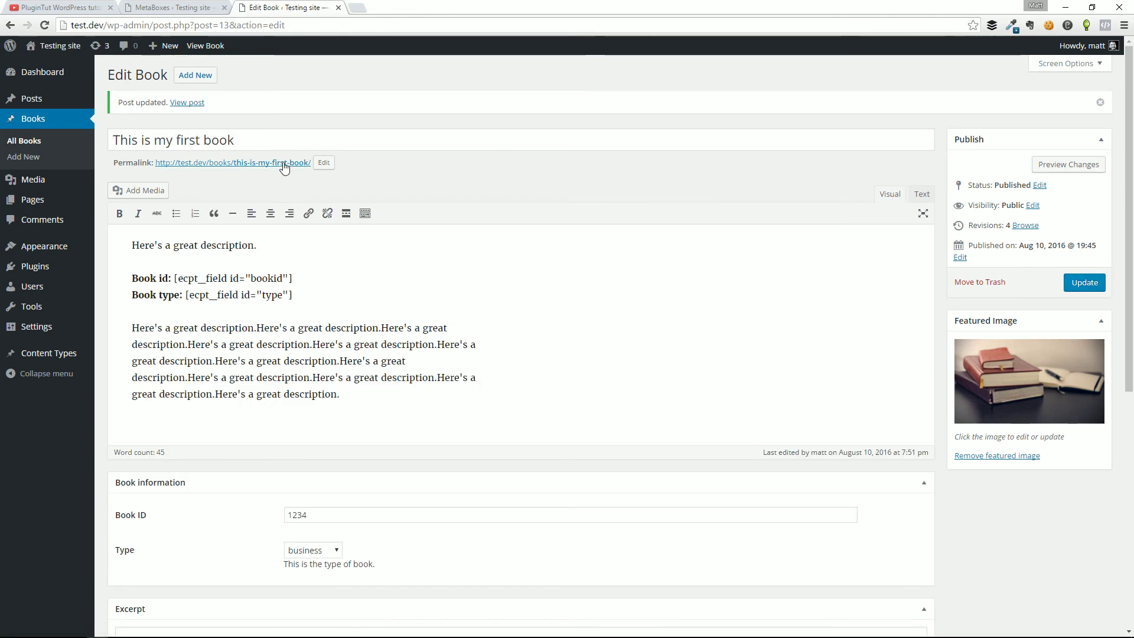
Step: Check the public page shows bold Book id: 1234 and Book type: business
left_click(254, 163)
scroll(504, 242, "down", 2)
scroll(504, 243, "down", 4)
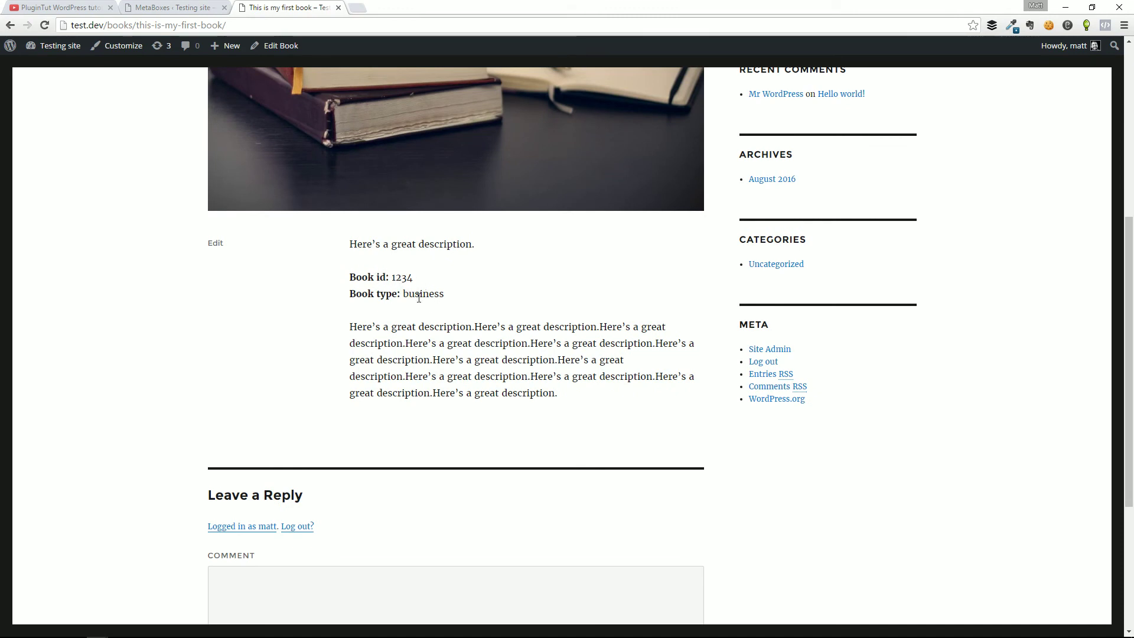
left_click(229, 11)
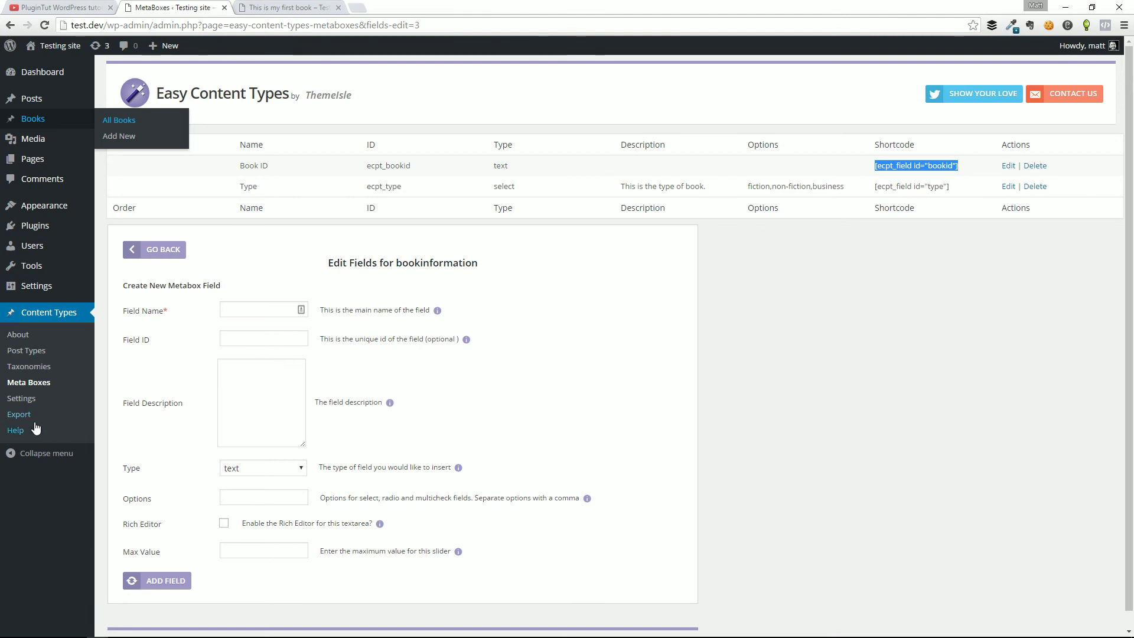
Step: Scroll through the Easy Content Types settings page
left_click(29, 400)
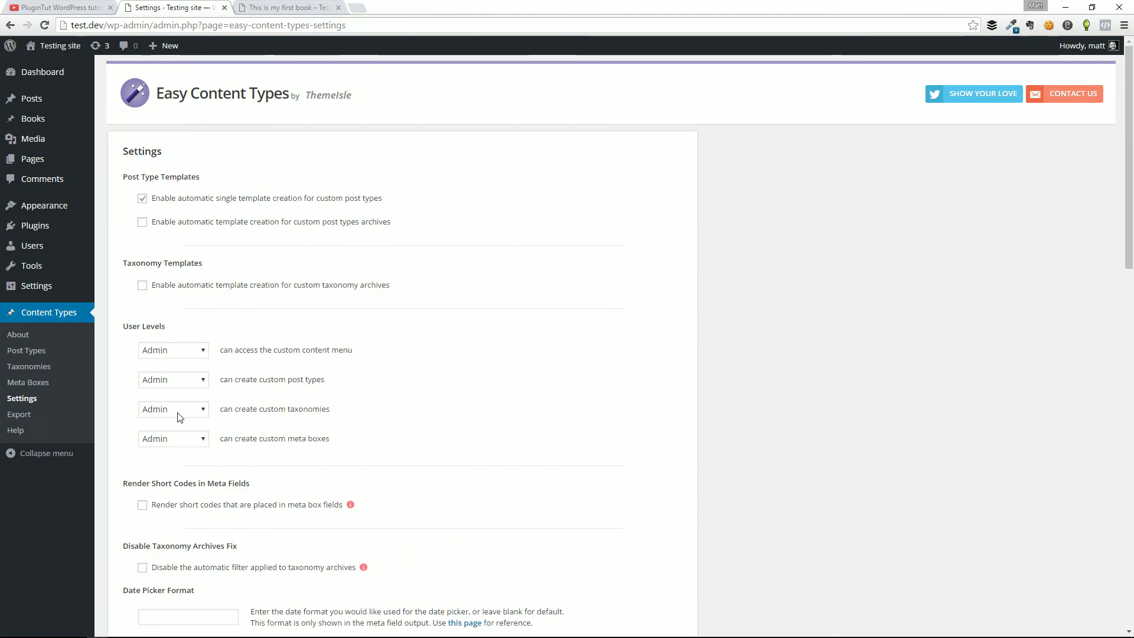
scroll(263, 413, "down", 9)
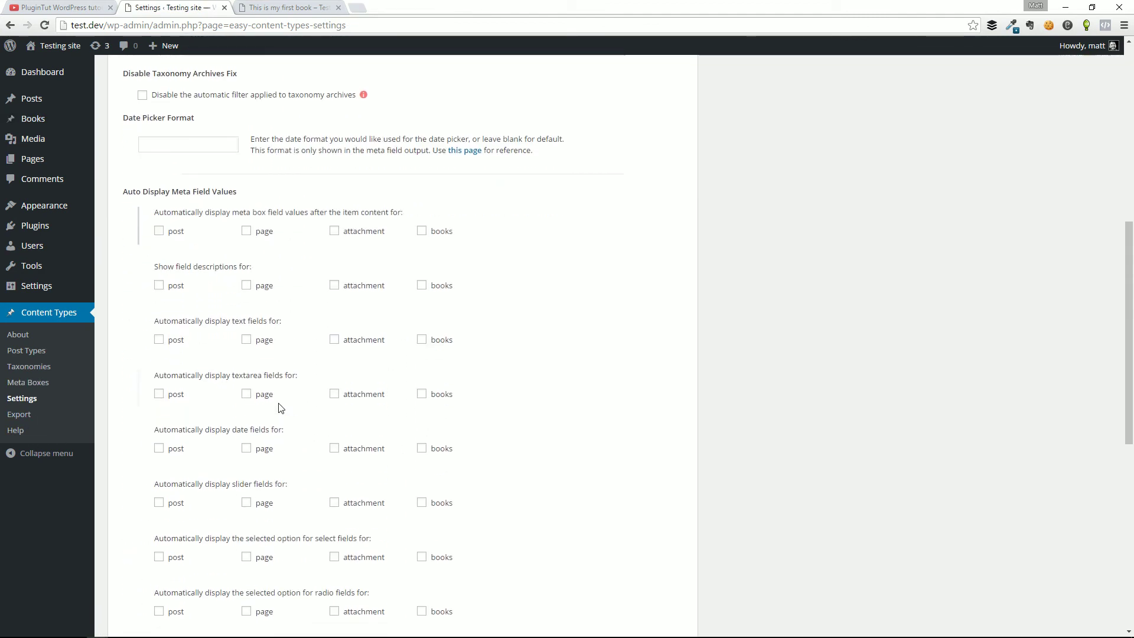
scroll(278, 406, "down", 5)
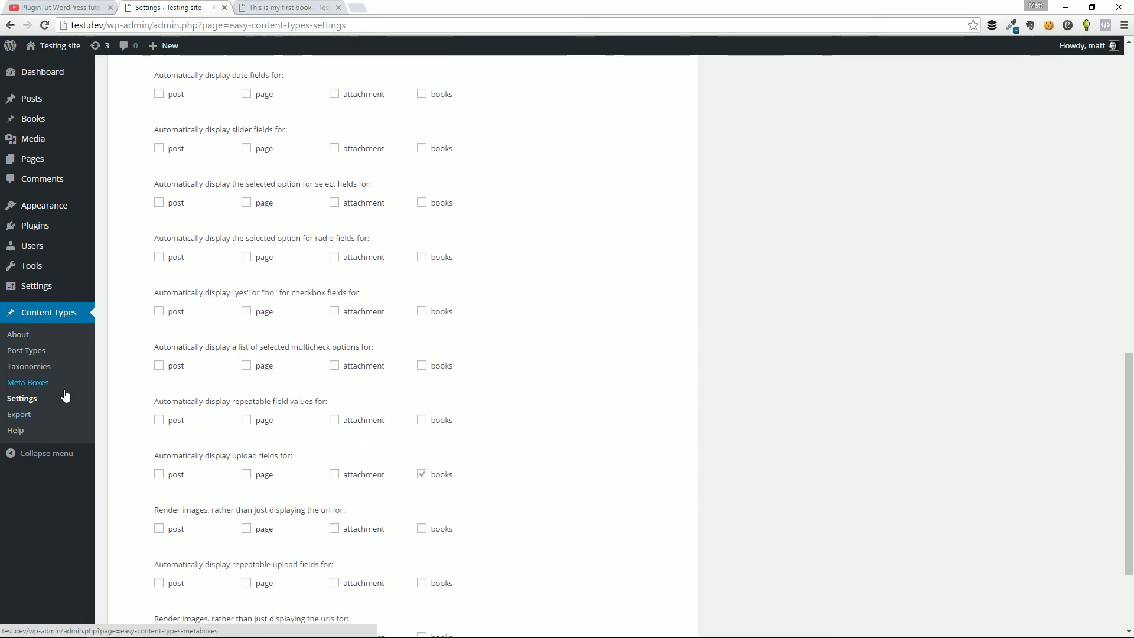
scroll(273, 418, "down", 3)
scroll(316, 418, "up", 6)
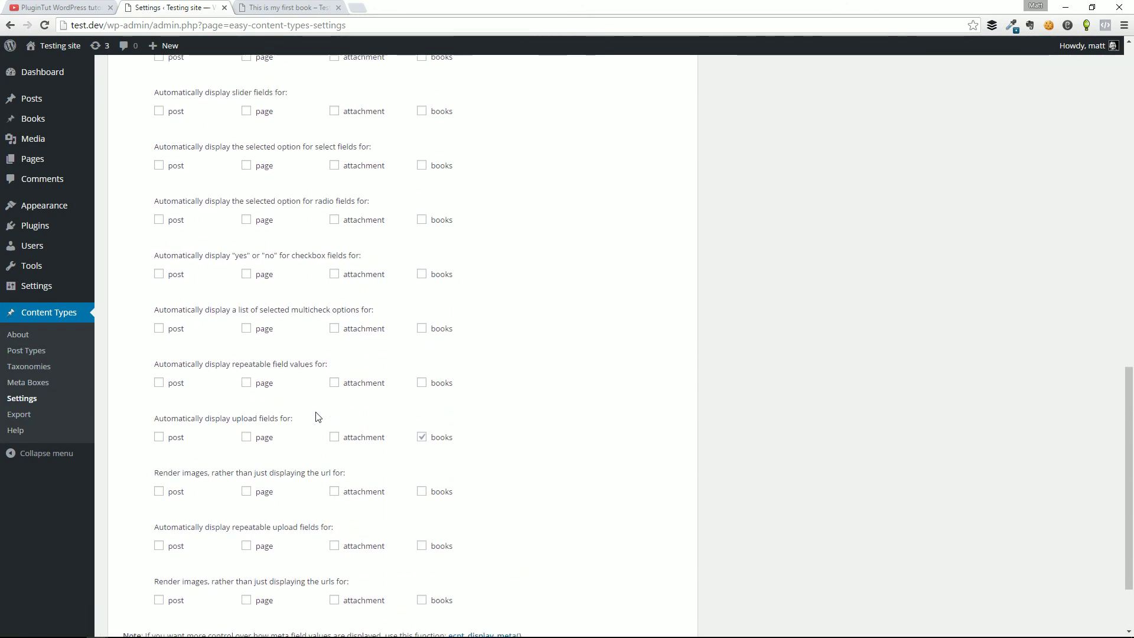
scroll(319, 417, "up", 8)
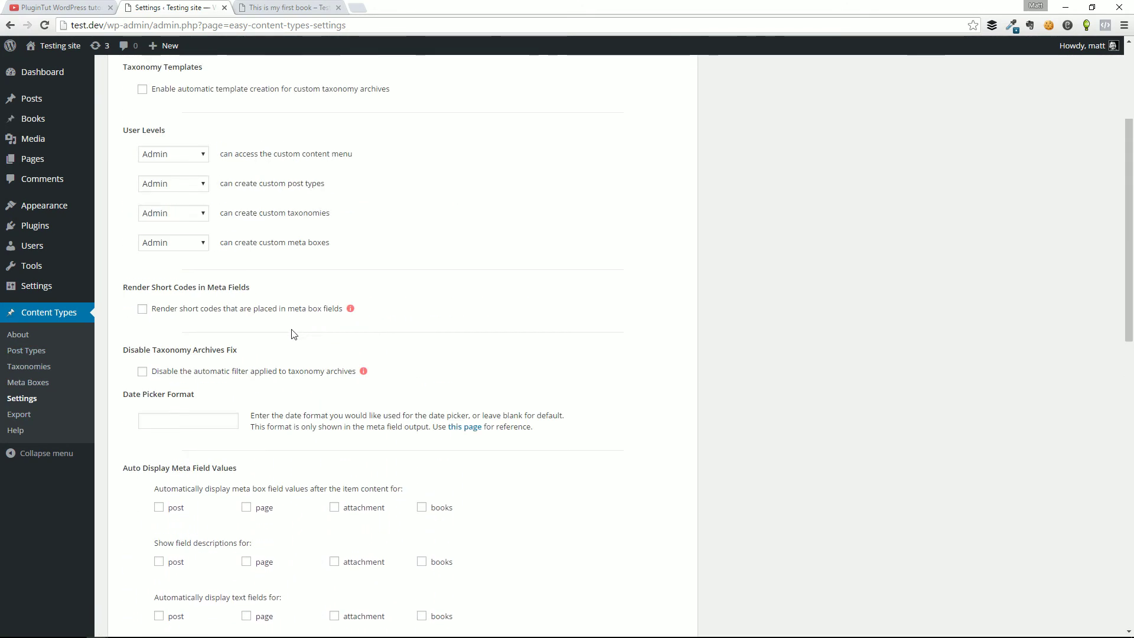
scroll(201, 210, "up", 2)
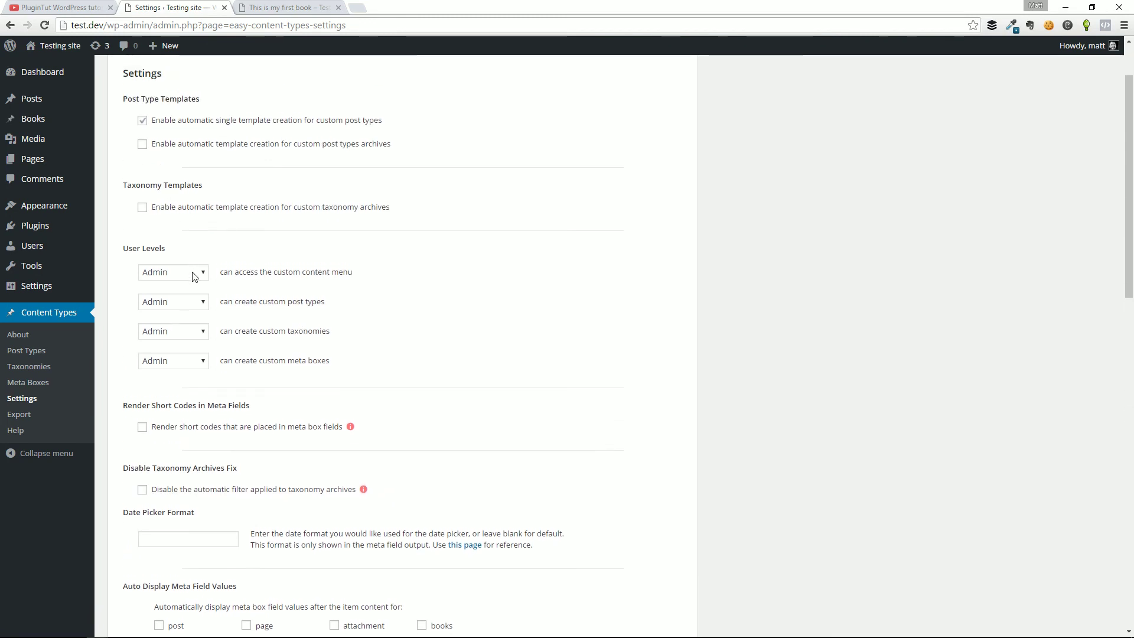
Step: Check the User Levels role dropdowns, keeping Admin, and open the Export code page
left_click(202, 275)
left_click(171, 286)
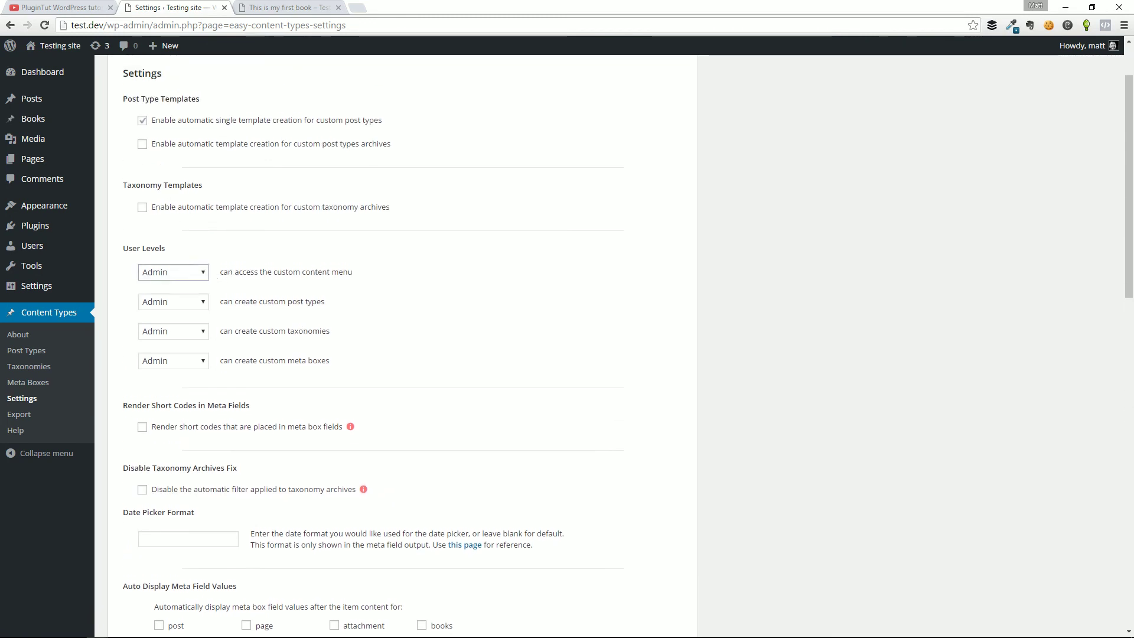
left_click(186, 302)
left_click(186, 305)
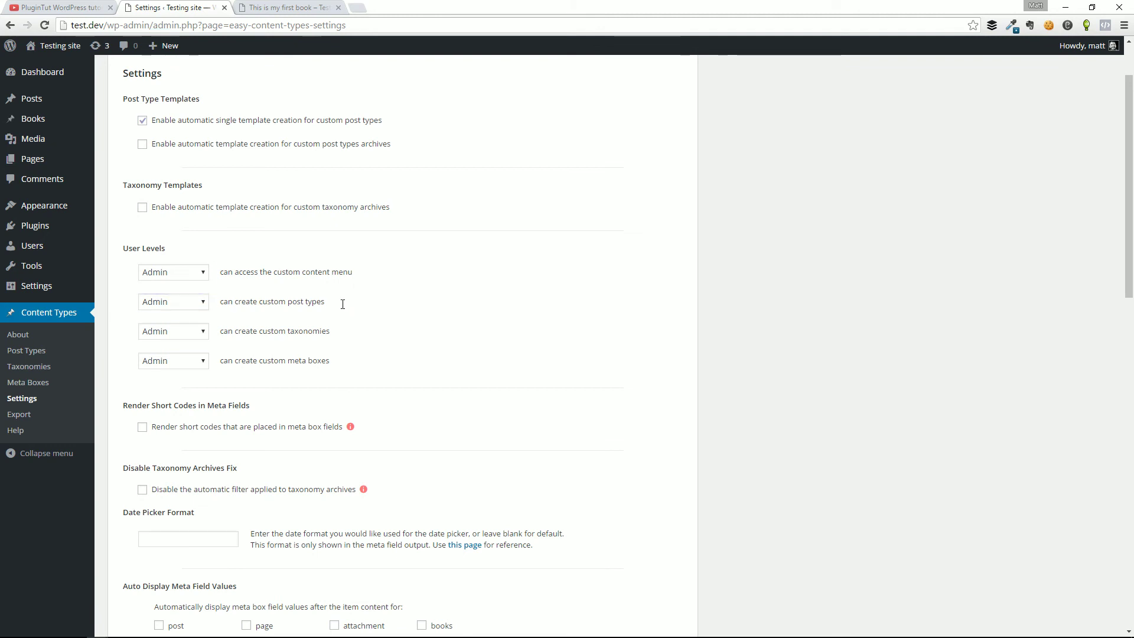
left_click(184, 275)
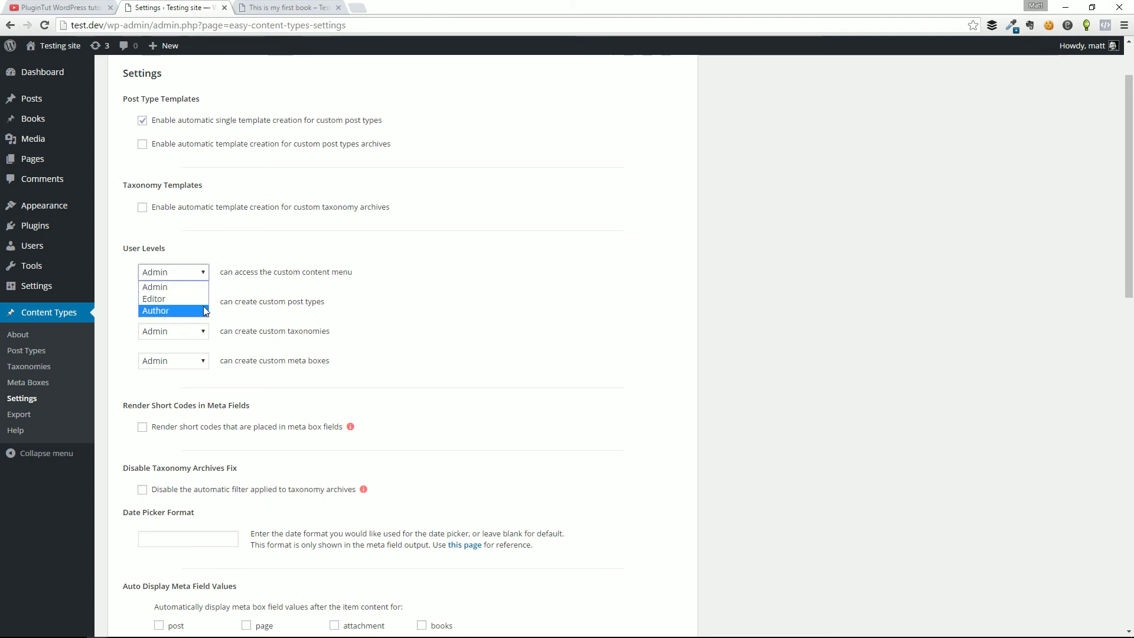
left_click(177, 287)
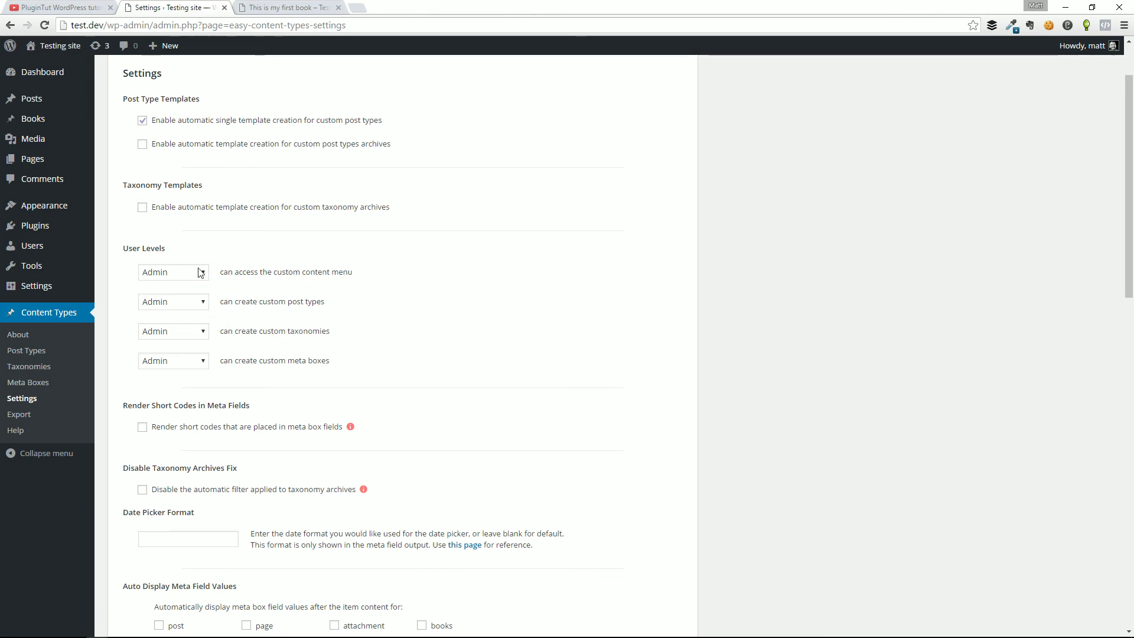
scroll(218, 284, "up", 2)
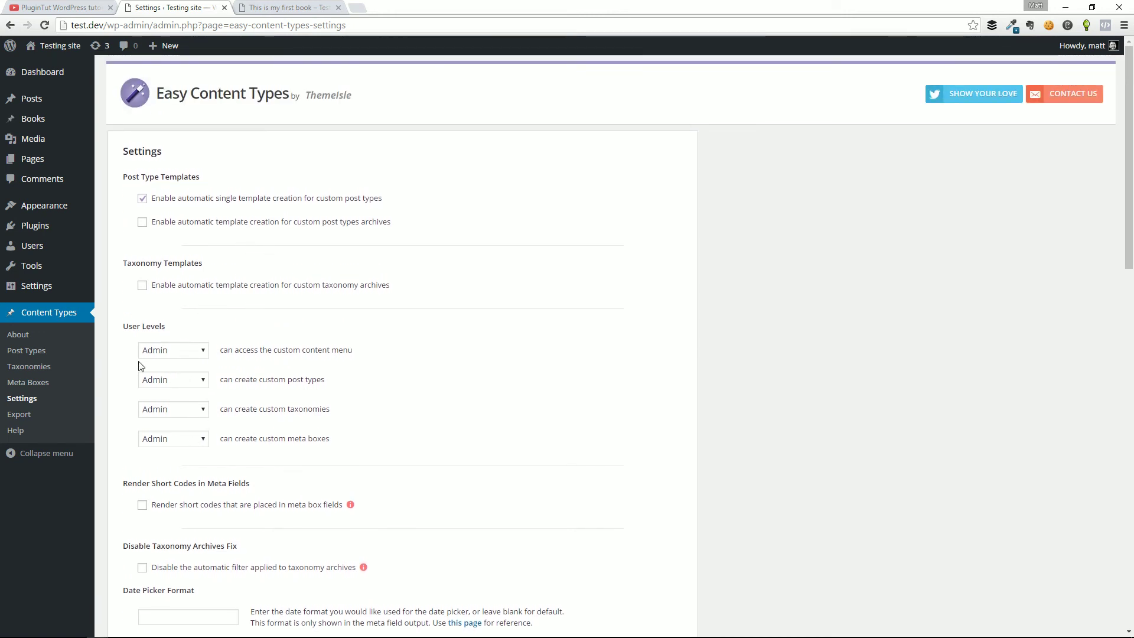
left_click(41, 415)
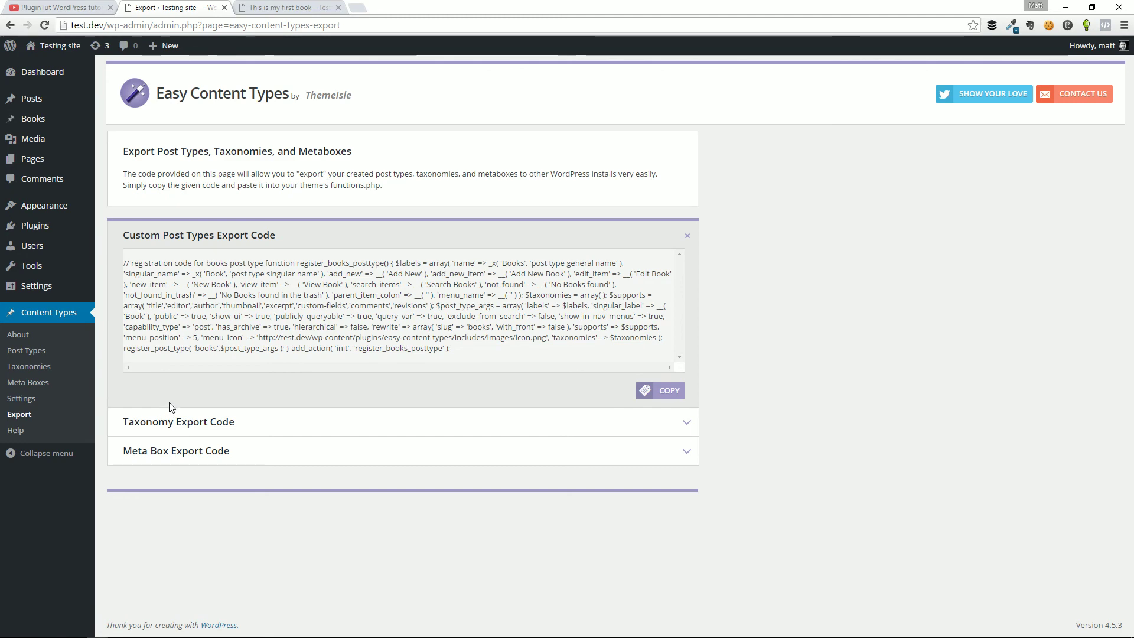
Step: Scroll through the Easy Content Types Help topics, then open the About page
left_click(16, 430)
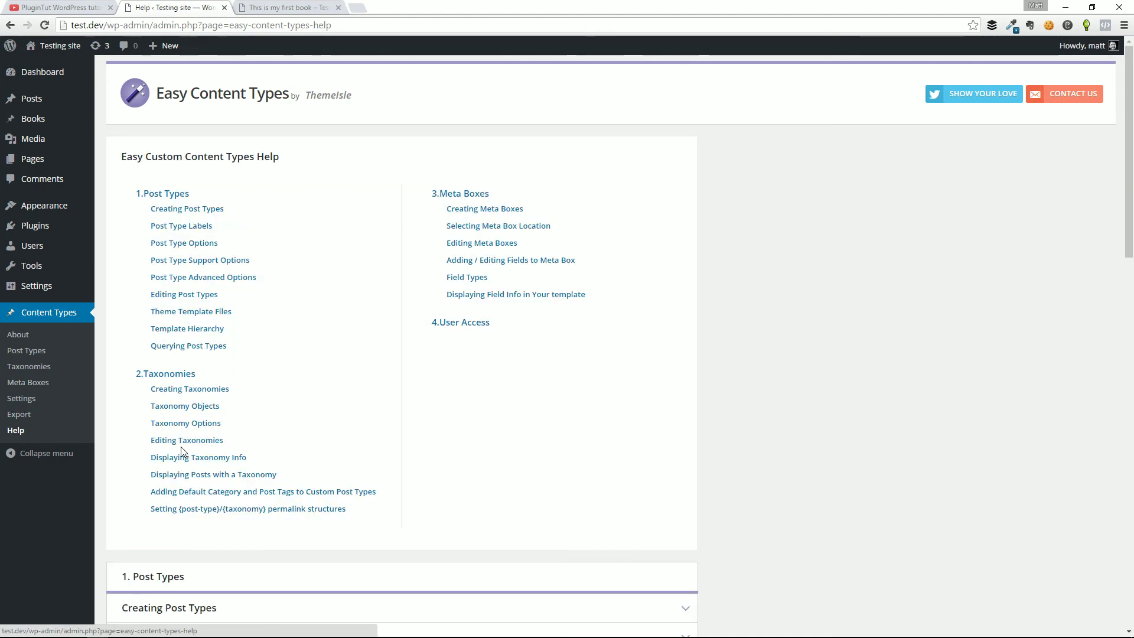
scroll(220, 313, "down", 15)
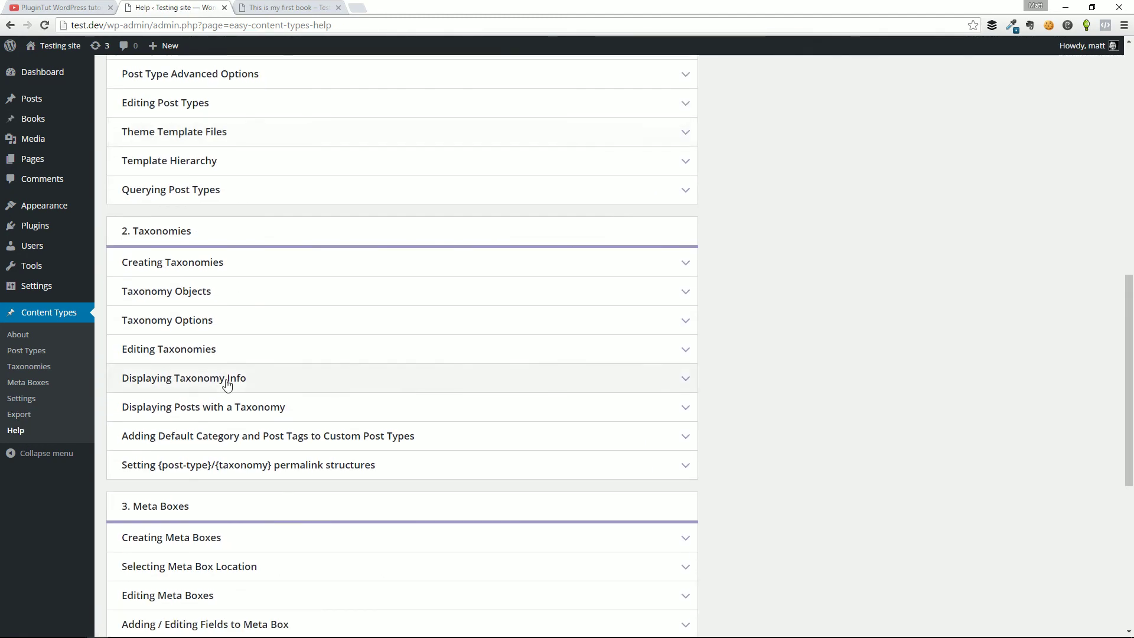
scroll(261, 384, "up", 15)
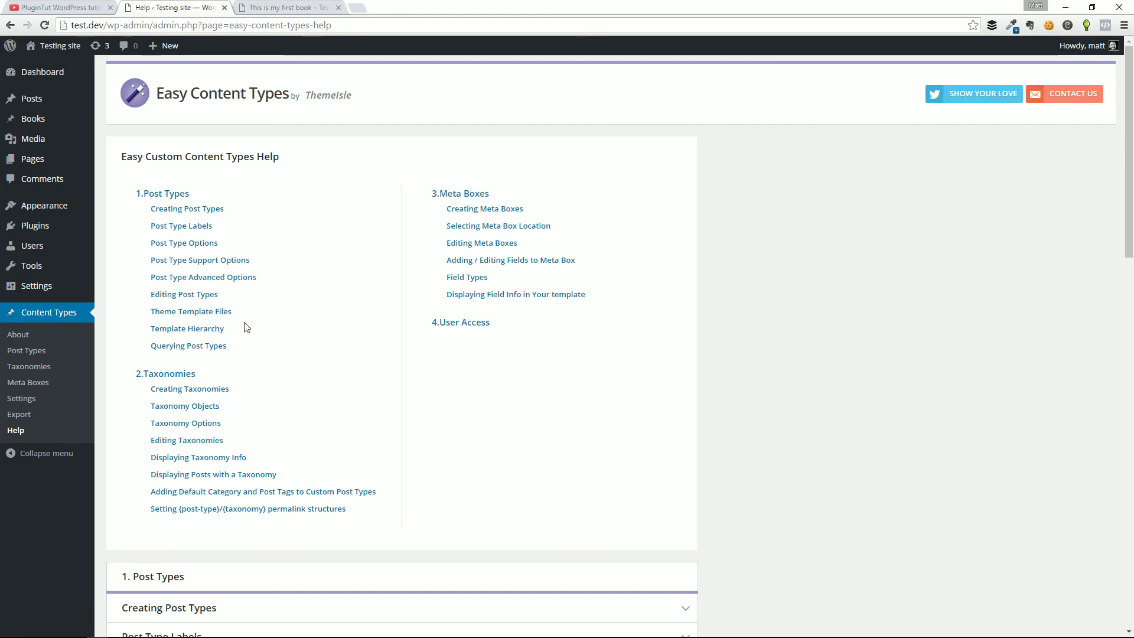
left_click(18, 334)
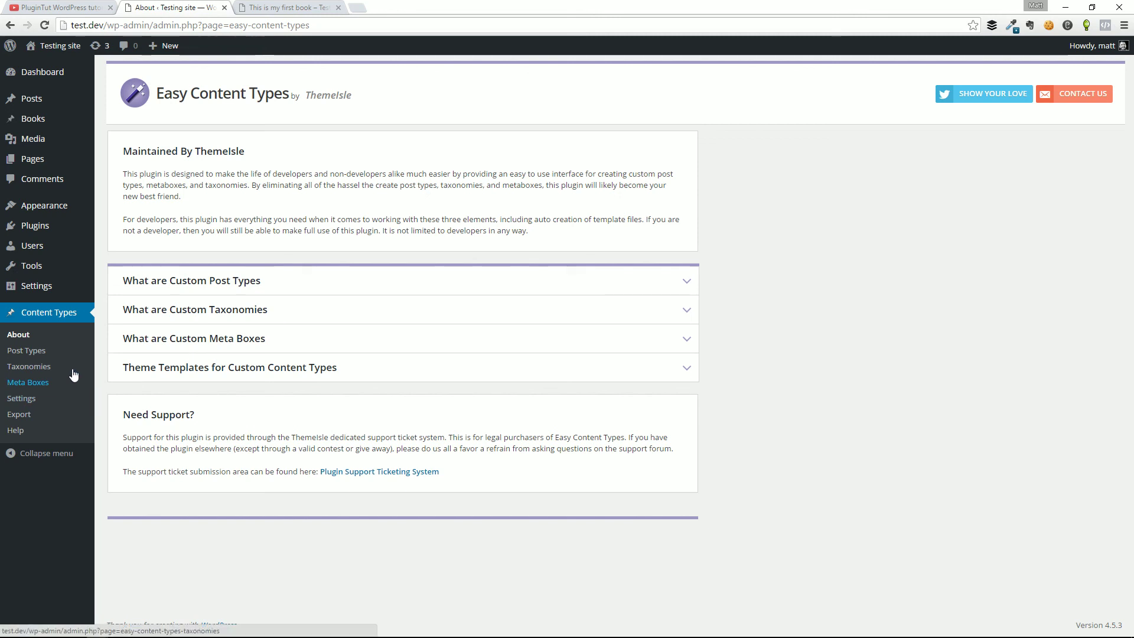
Step: Look over the Post Types list and Book information meta box fields, then open All Books
left_click(42, 353)
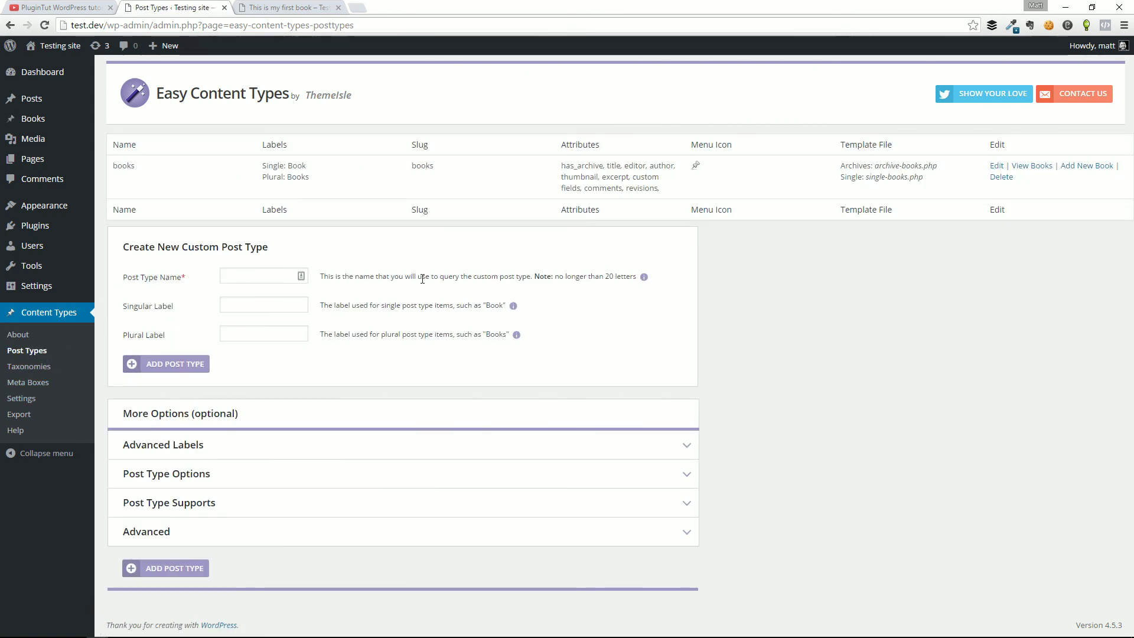
left_click(40, 384)
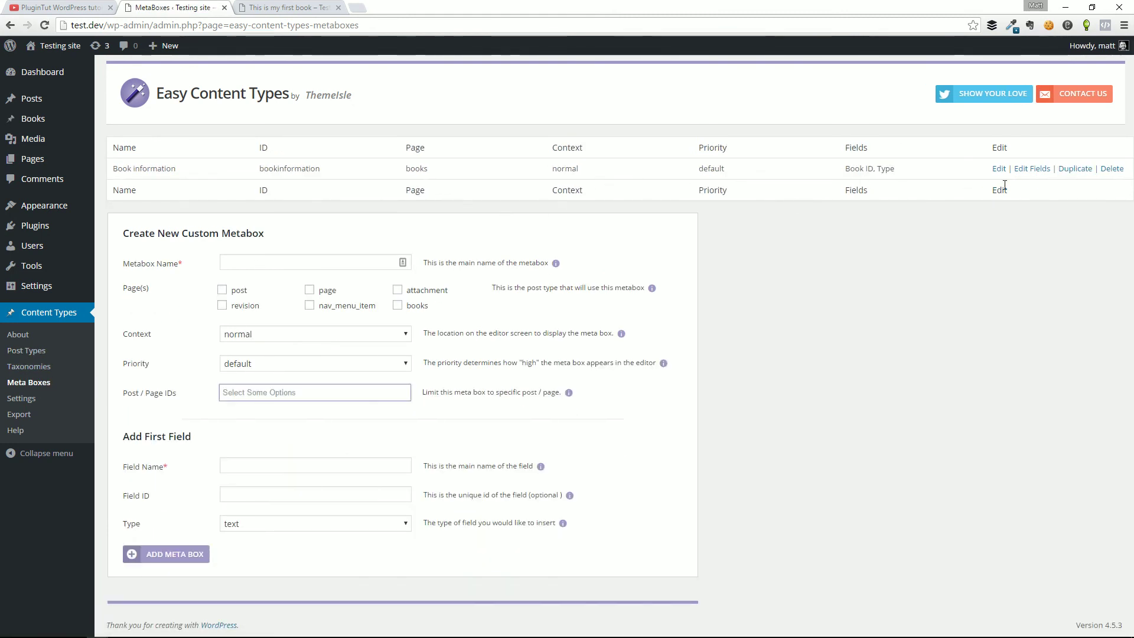
left_click(1023, 170)
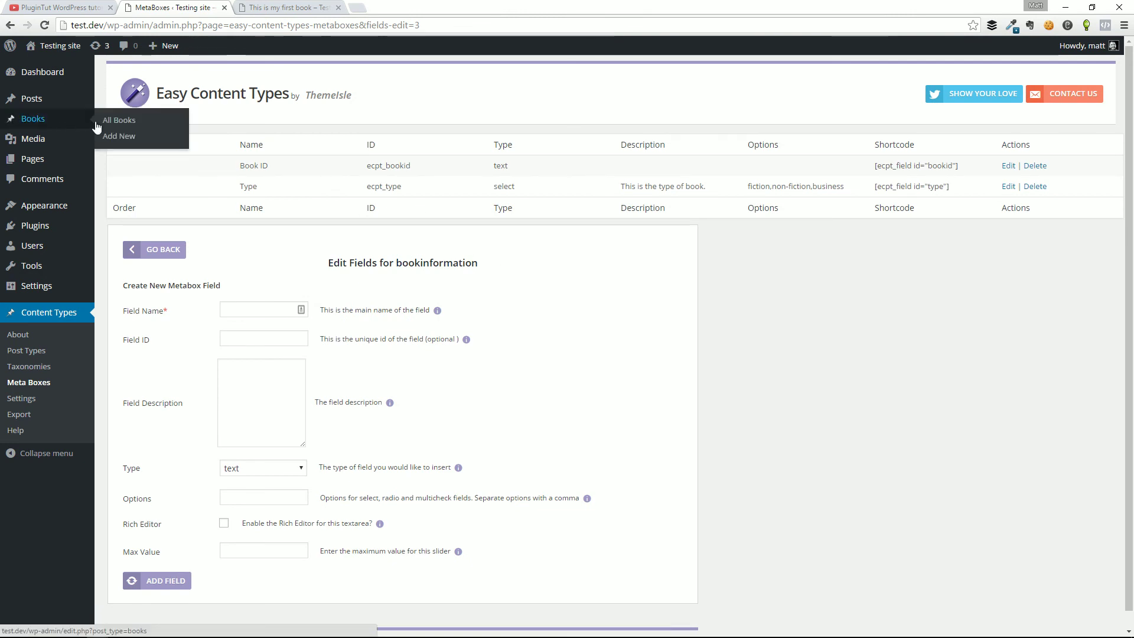
left_click(130, 128)
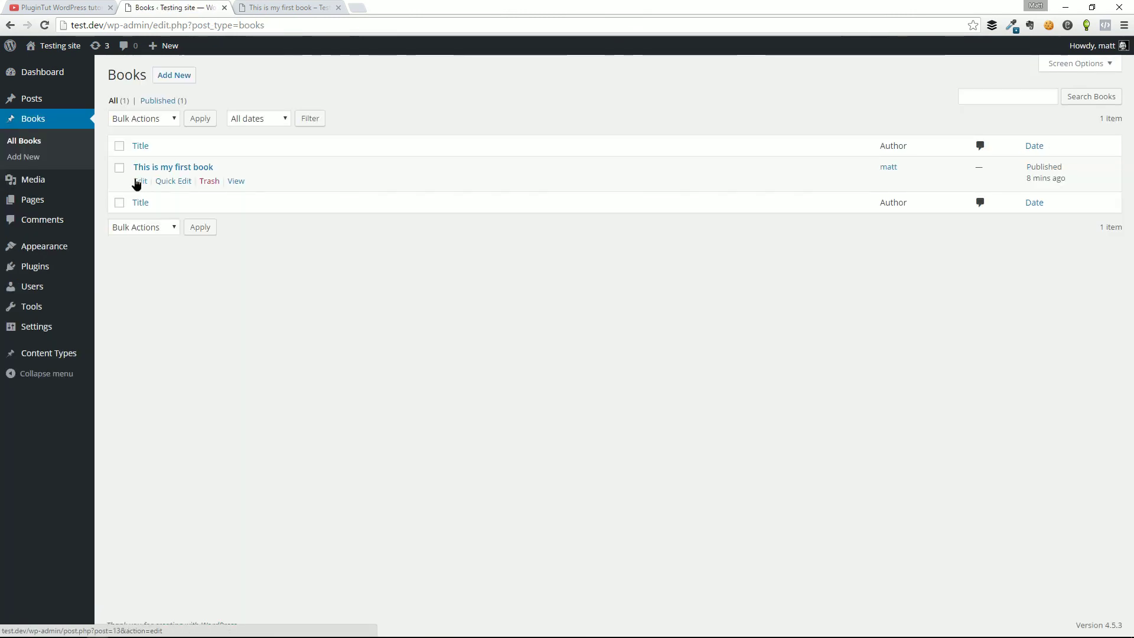
Step: Open the book 'This is my first book' in the editor
left_click(140, 181)
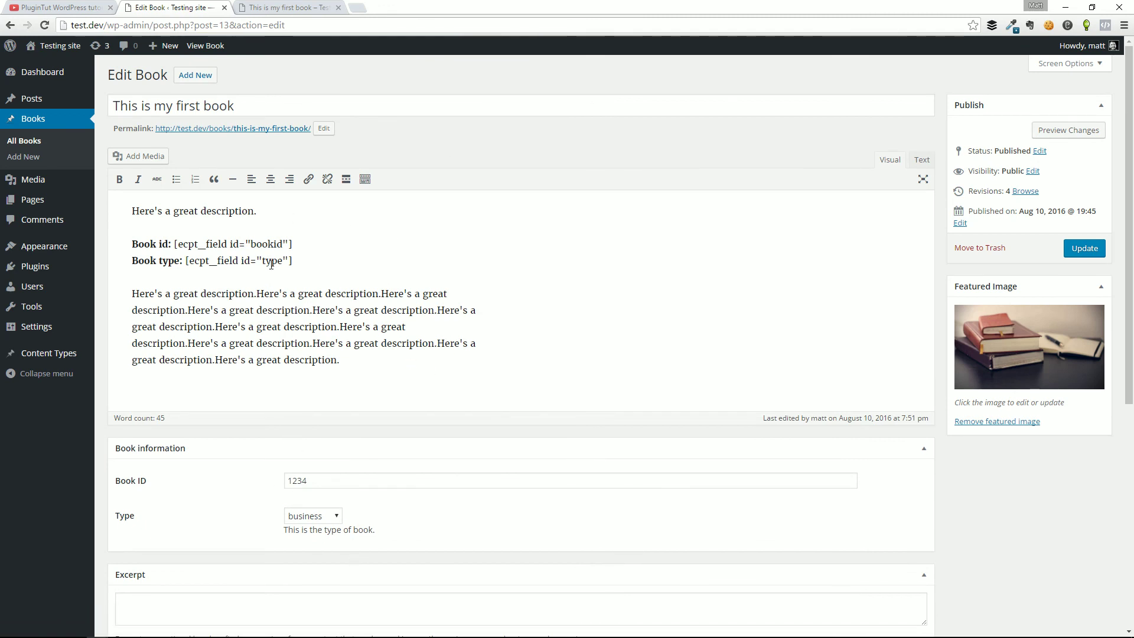
scroll(251, 421, "down", 2)
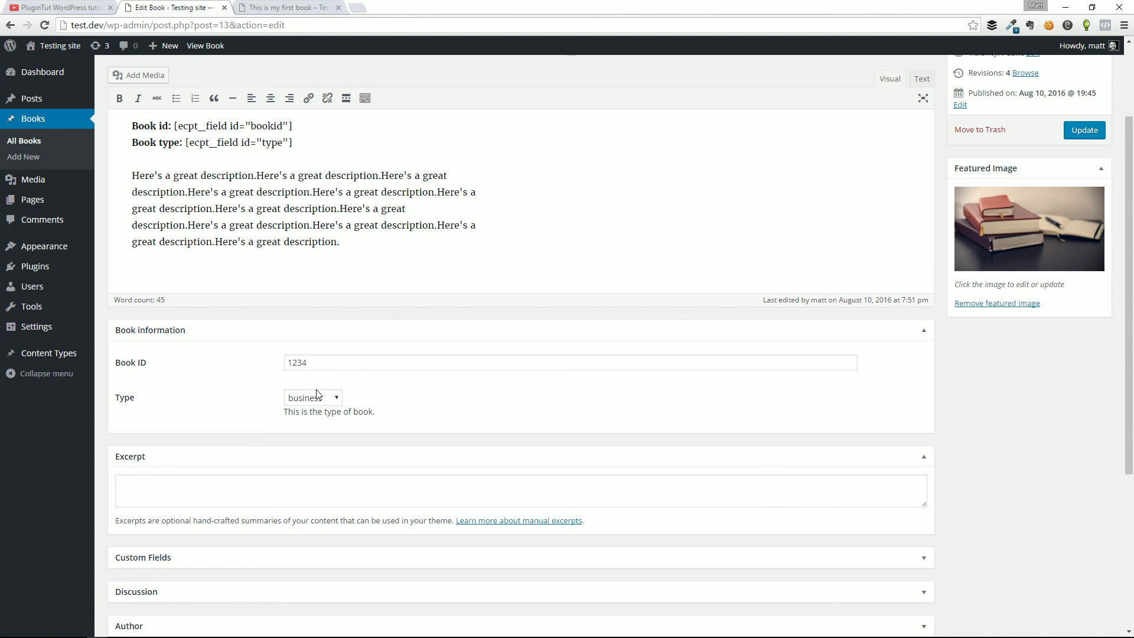
scroll(404, 408, "up", 2)
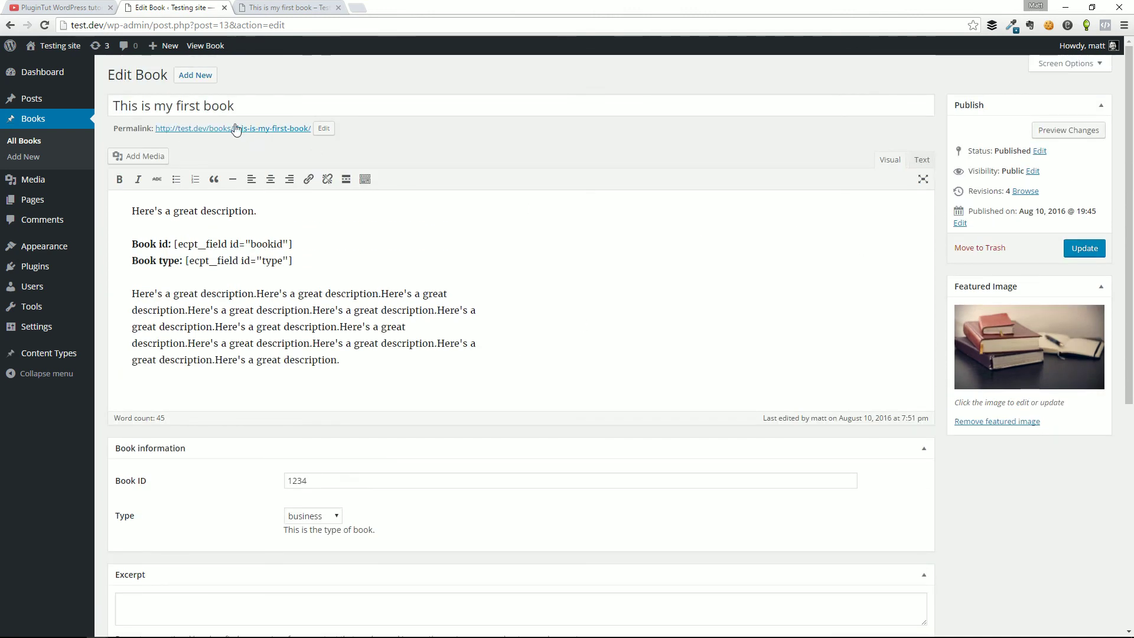
Step: View the published book page showing Book id 1234 and type business, then return to the YouTube channel tab
left_click(236, 130)
scroll(414, 278, "down", 6)
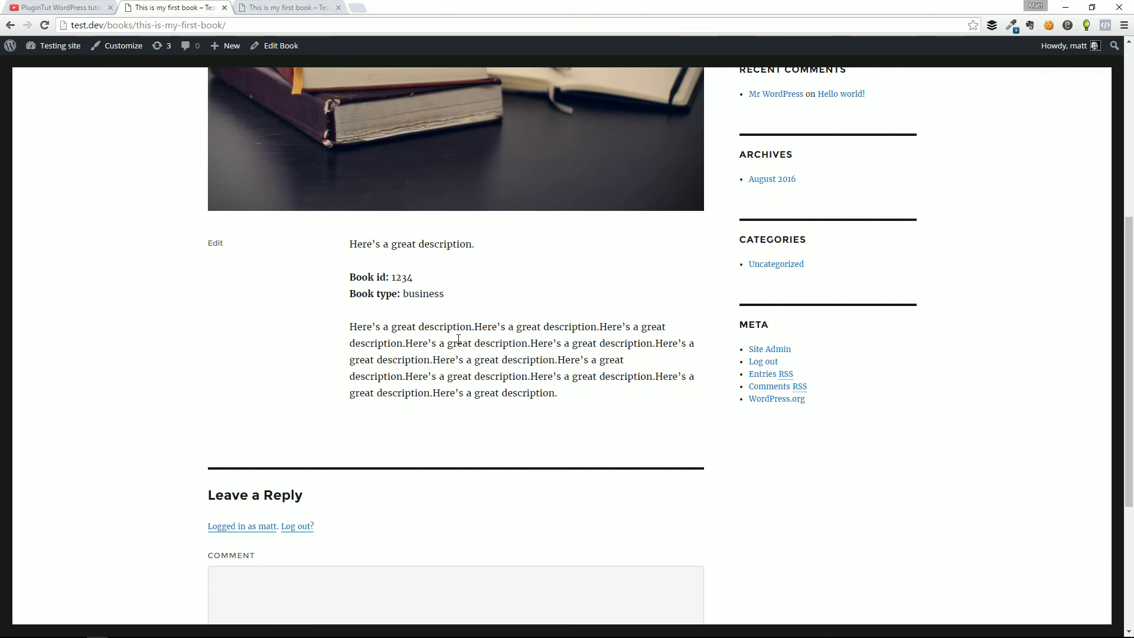
scroll(516, 362, "up", 4)
scroll(428, 360, "up", 2)
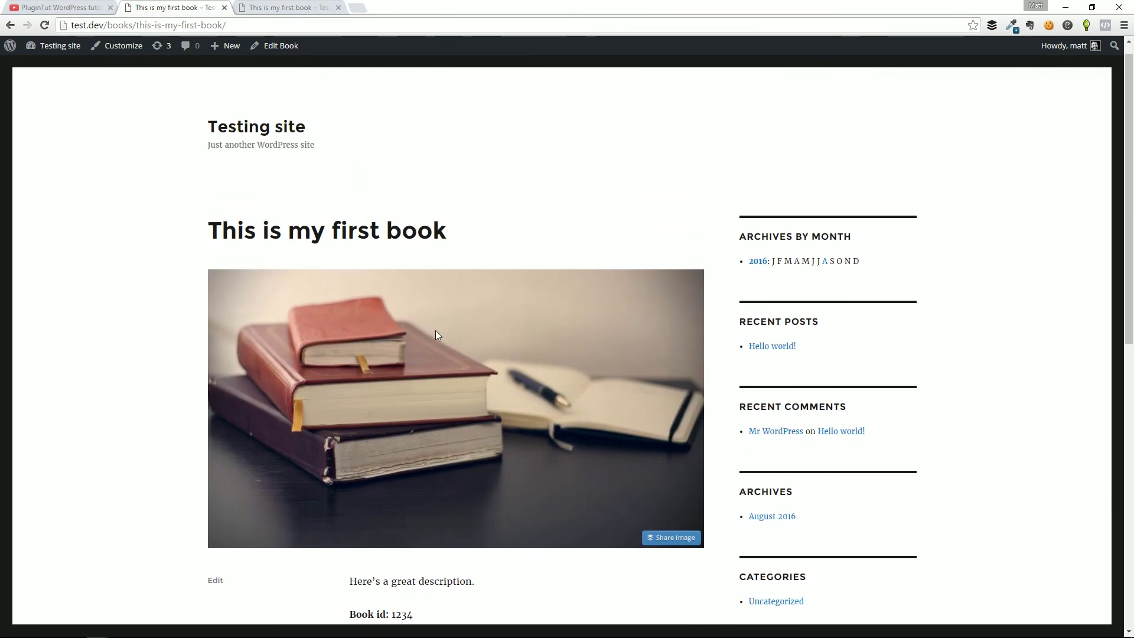
mouse_move(462, 300)
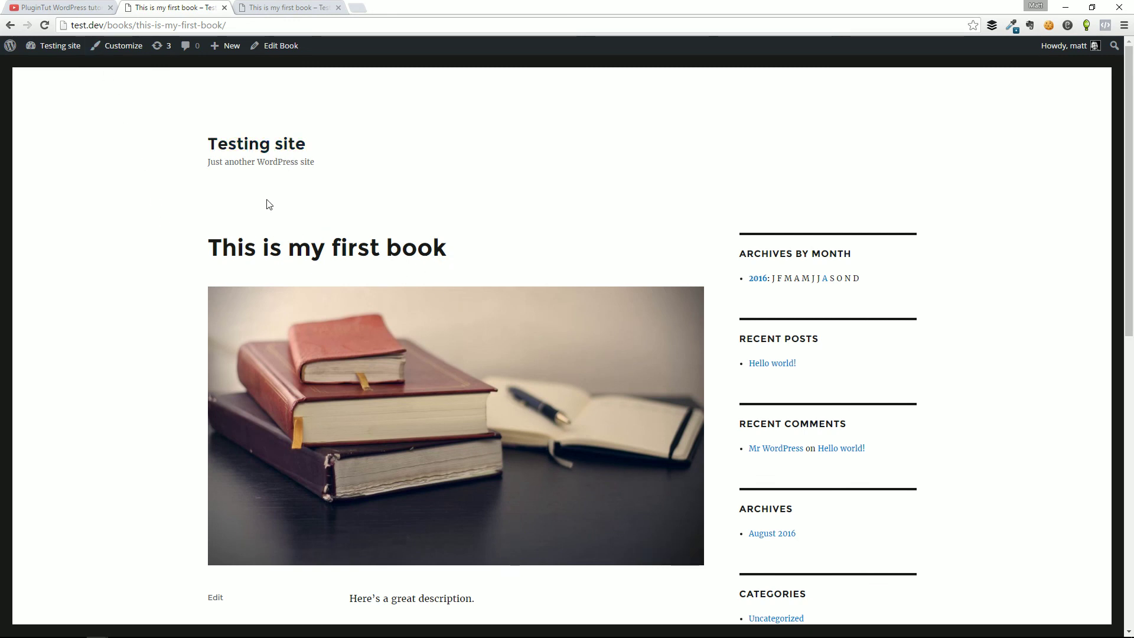
key("ctrl+shift+Tab")
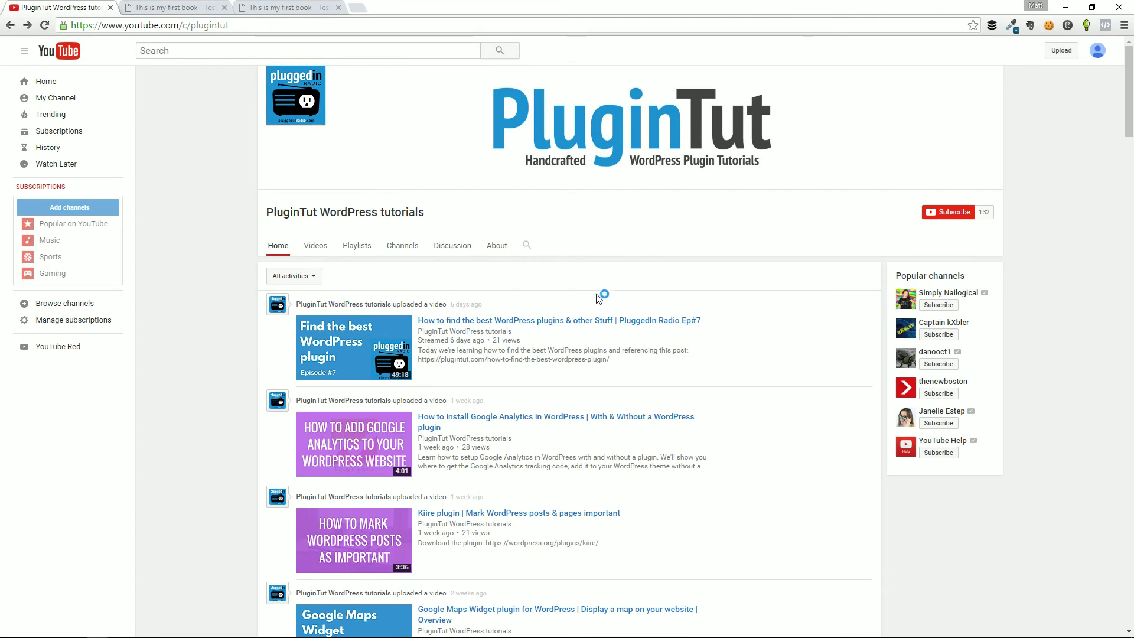